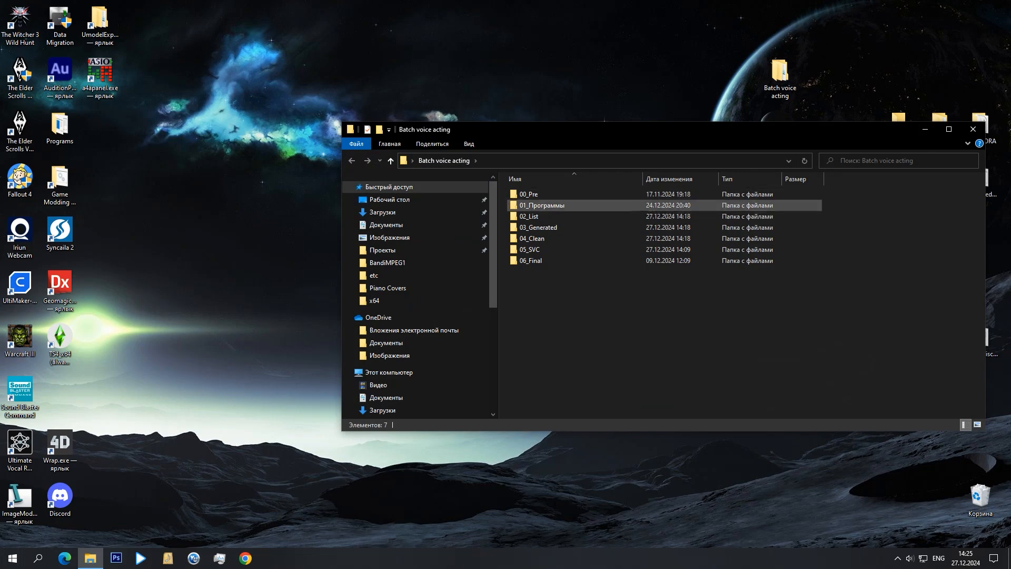
# Launch Lazy Voice Finder from the 01_Программы folder and load Magnolia Follower.esp from the 00_Pre folder into it.
pyautogui.doubleClick(542, 205)
pyautogui.click(550, 238)
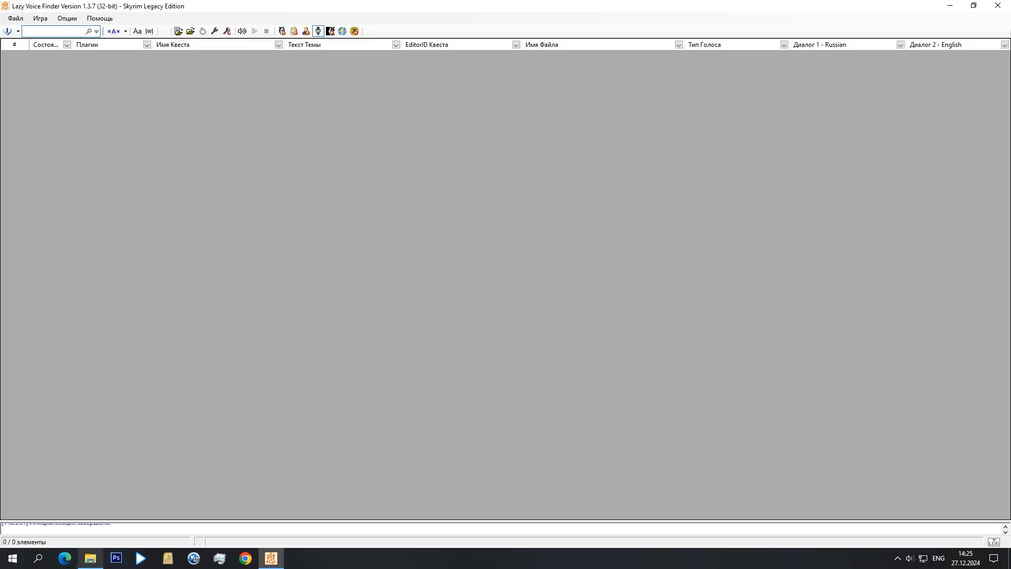
pyautogui.click(90, 558)
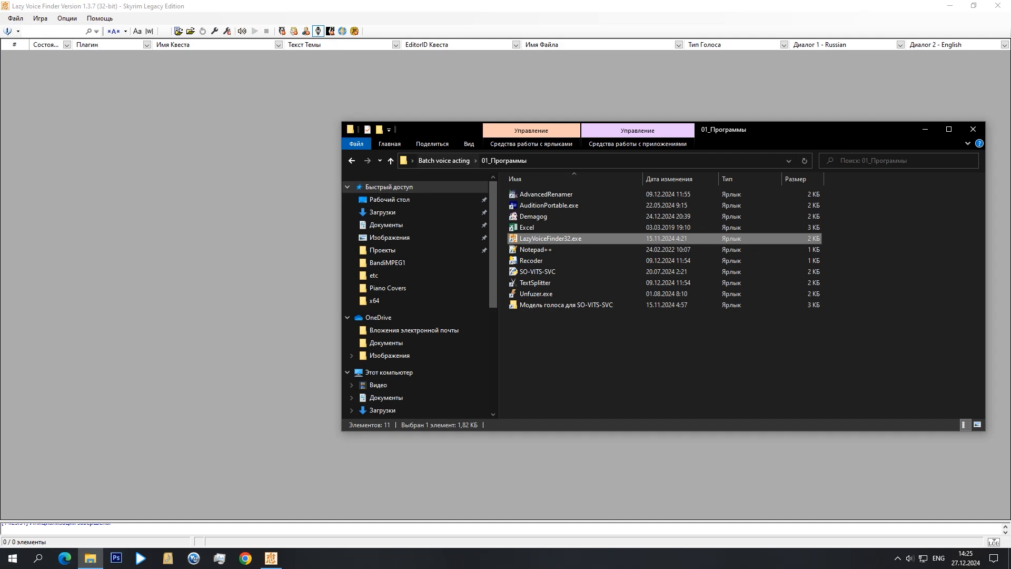
pyautogui.click(444, 160)
pyautogui.doubleClick(530, 194)
pyautogui.moveTo(529, 205); pyautogui.dragTo(274, 152)
# Create a text document named Names.txt in the 02_List folder of Batch voice acting.
pyautogui.click(444, 160)
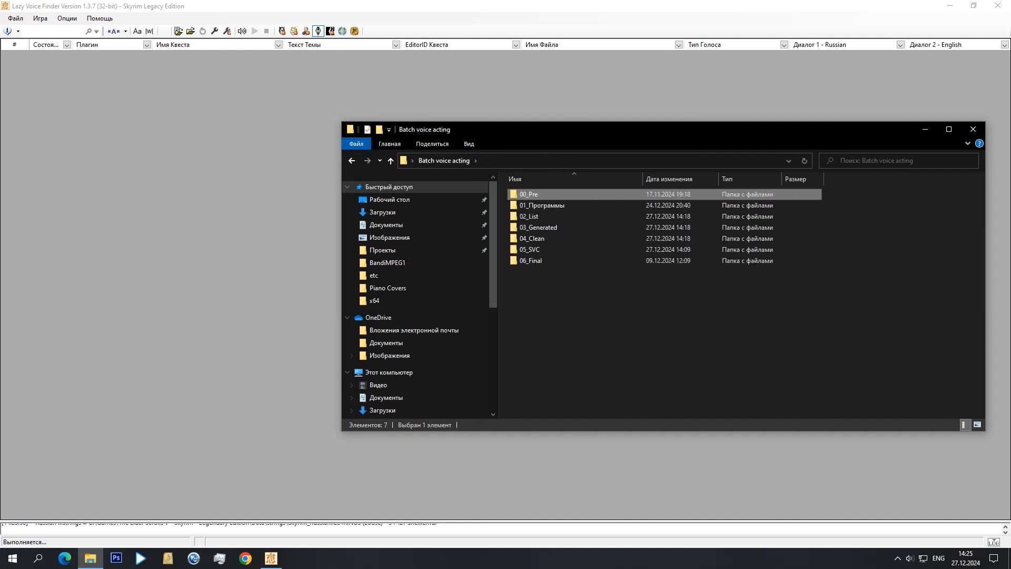
pyautogui.doubleClick(564, 215)
pyautogui.rightClick(573, 213)
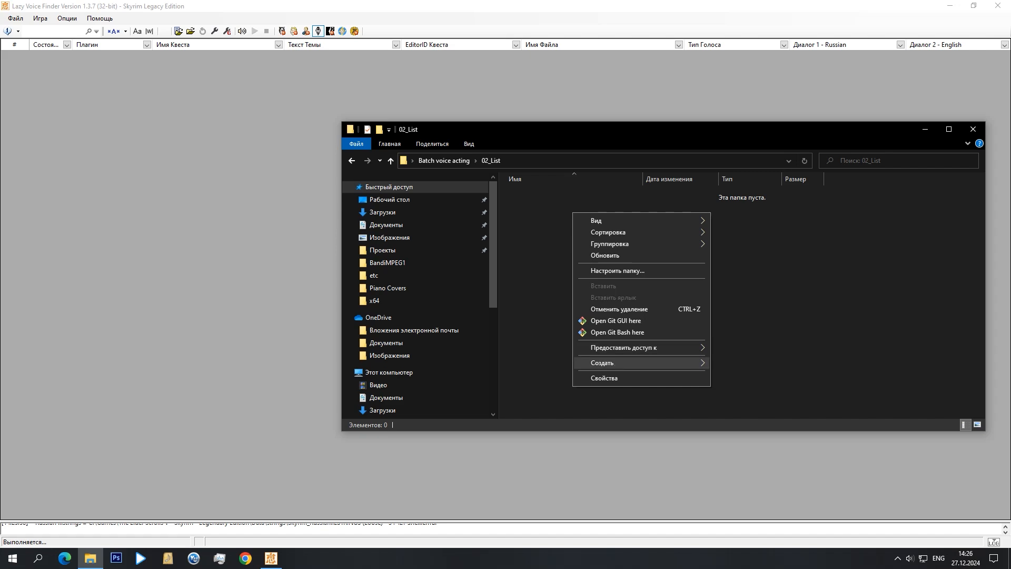
pyautogui.moveTo(602, 362)
pyautogui.click(756, 461)
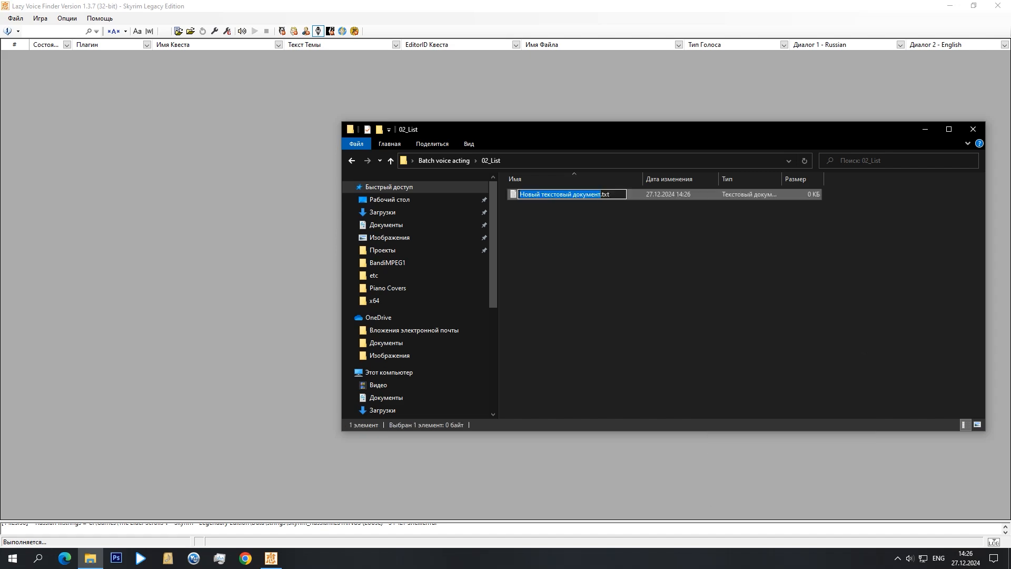
pyautogui.write('Names')
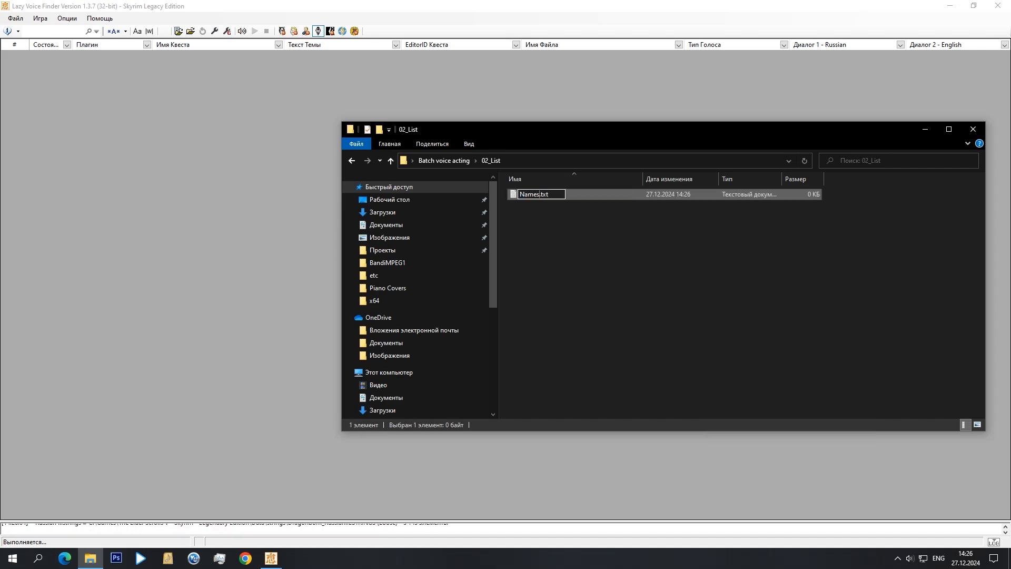
pyautogui.press('Return')
# Create a second text document named Text.txt in the 02_List folder.
pyautogui.rightClick(672, 314)
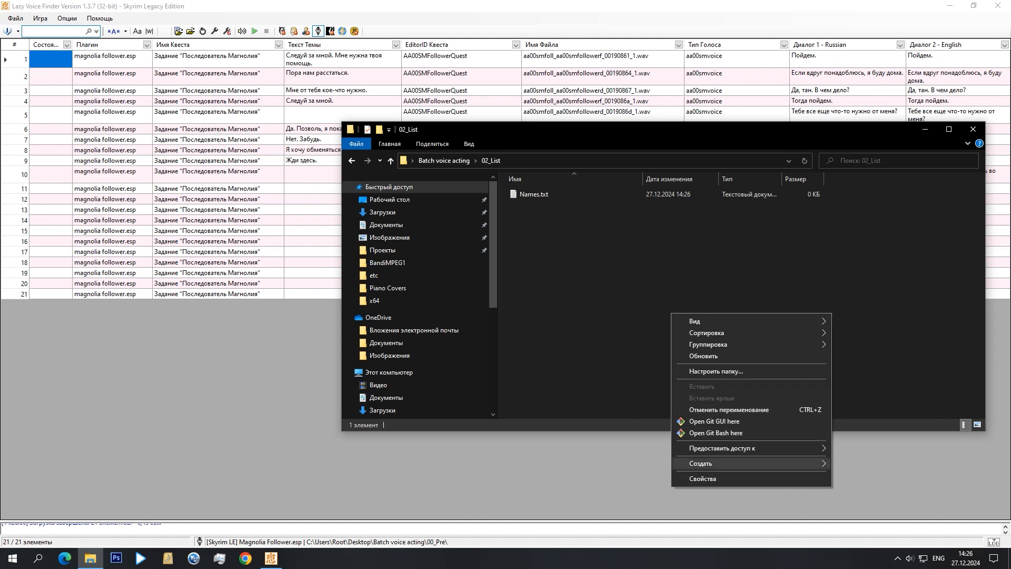
pyautogui.moveTo(737, 463)
pyautogui.click(874, 427)
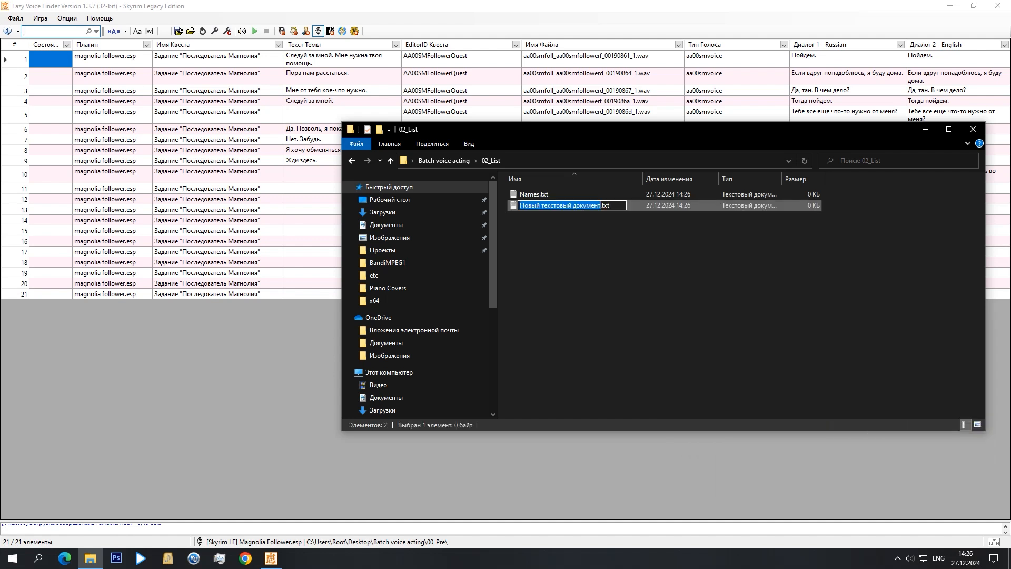
pyautogui.write('Text')
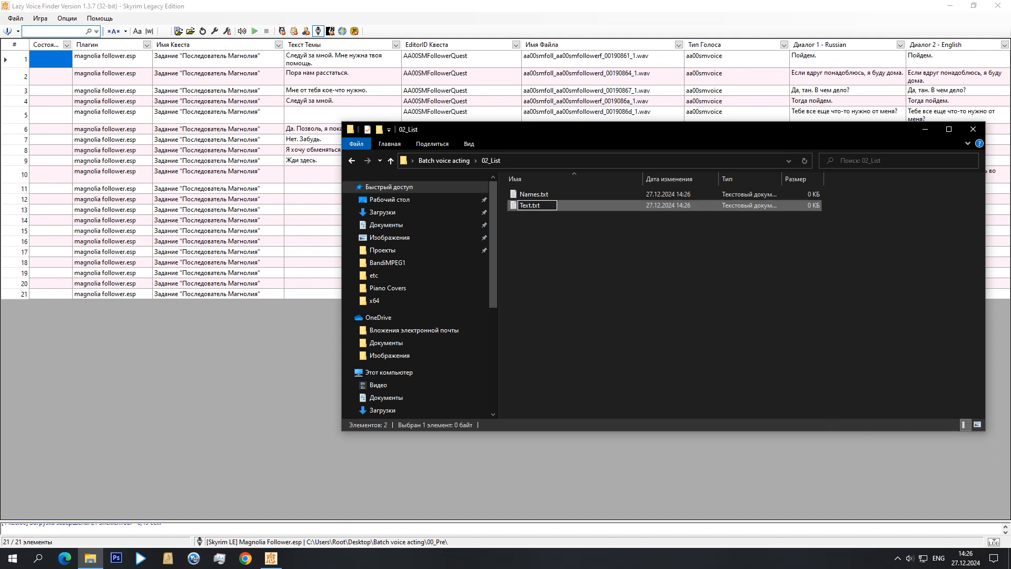
pyautogui.press('Return')
# Open Text.txt in Notepad++ and copy the text of all Диалог 1 - Russian rows from Lazy Voice Finder.
pyautogui.rightClick(564, 205)
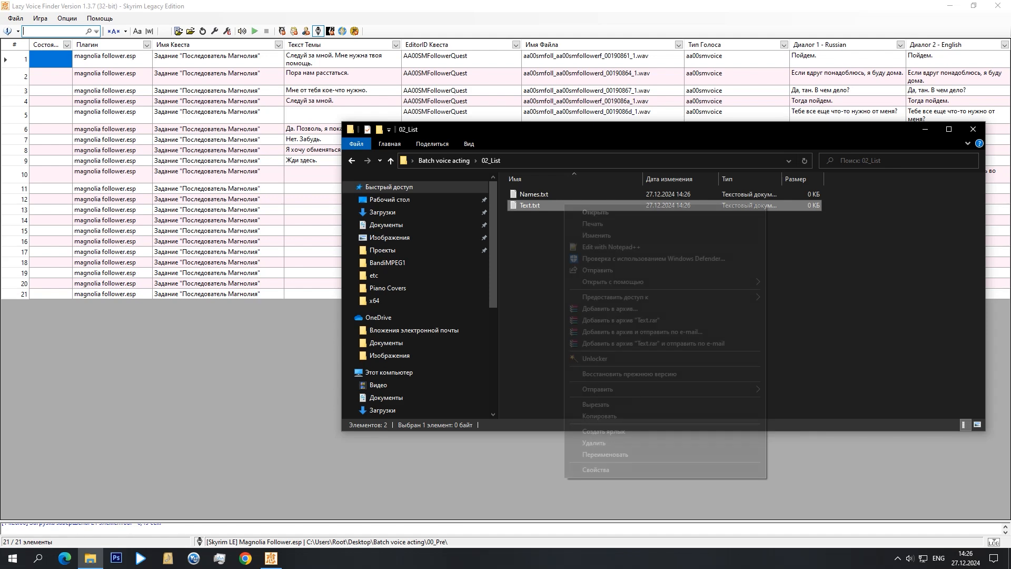
pyautogui.click(611, 246)
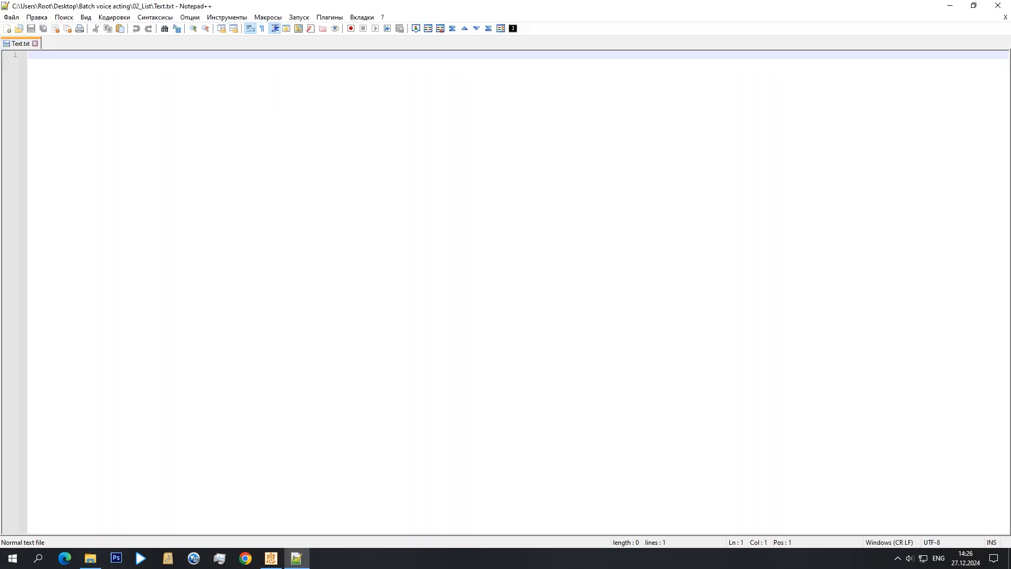
pyautogui.click(271, 558)
pyautogui.click(847, 59)
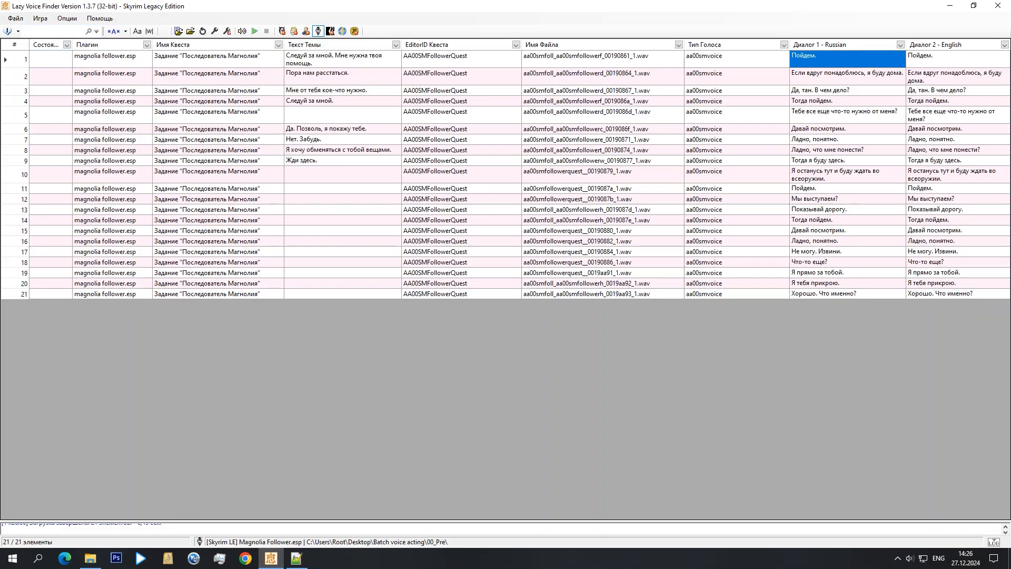
pyautogui.keyDown('shift'); pyautogui.click(847, 294); pyautogui.keyUp('shift')
pyautogui.hotkey('ctrl', 'c')
pyautogui.rightClick(847, 296)
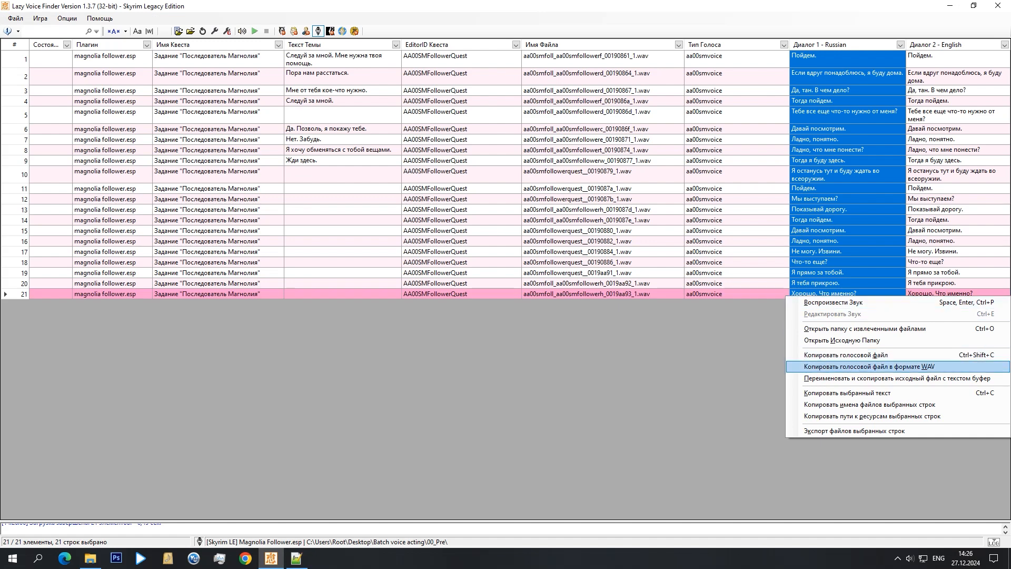
pyautogui.click(847, 392)
# Paste the copied dialogue lines into Text.txt in Notepad++, then save and close the file.
pyautogui.hotkey('alt', 'Tab')
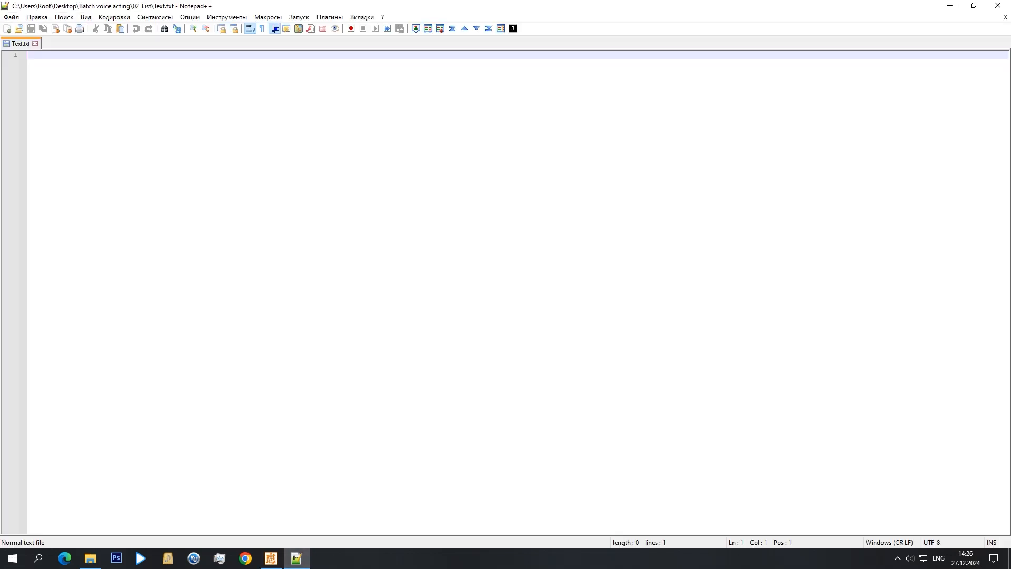
pyautogui.rightClick(126, 58)
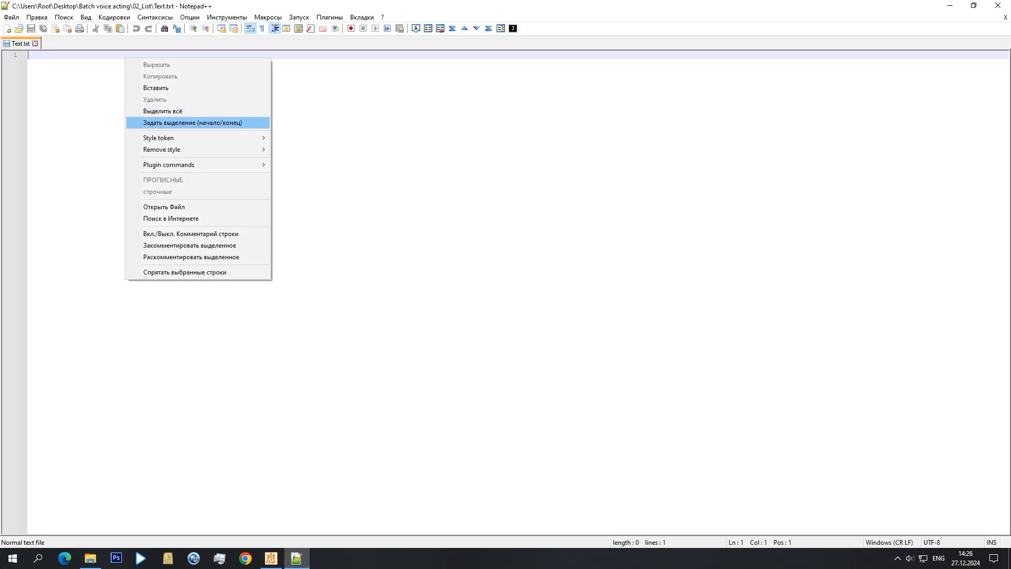
pyautogui.click(153, 88)
pyautogui.hotkey('ctrl', 's')
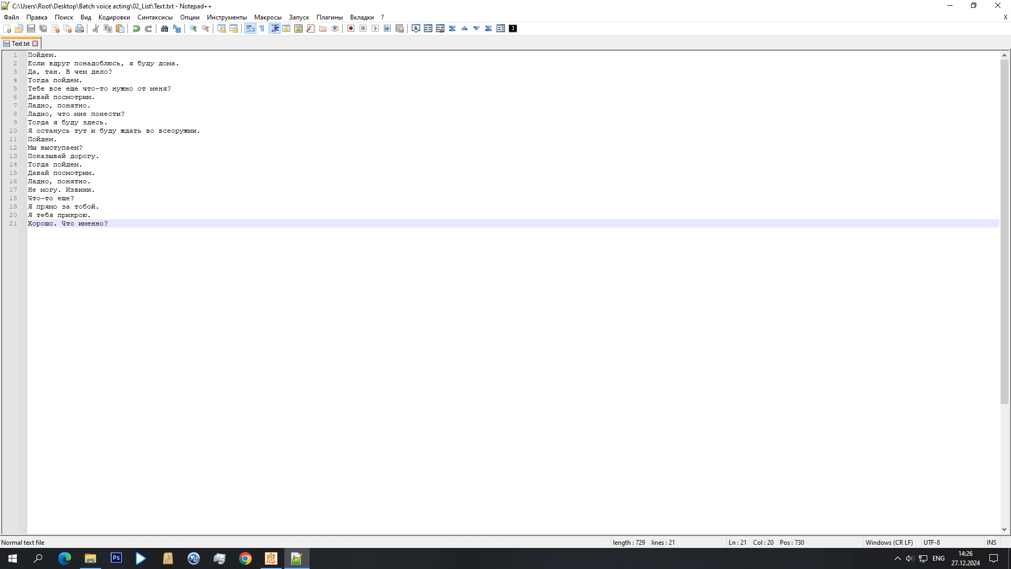
pyautogui.click(998, 5)
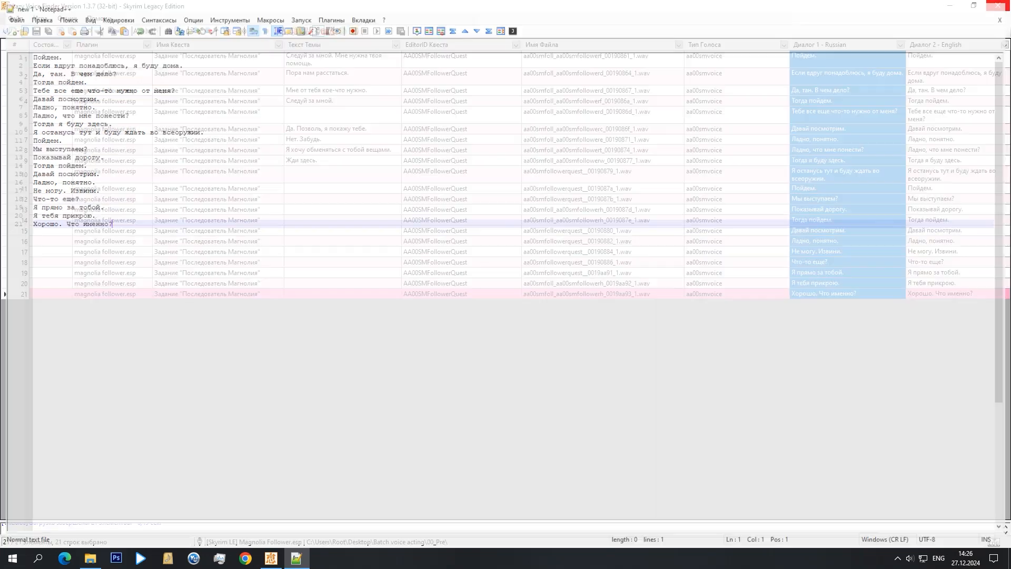
# Open Names.txt from 02_List in Notepad++ and copy all Имя Файла entries from Lazy Voice Finder.
pyautogui.click(90, 558)
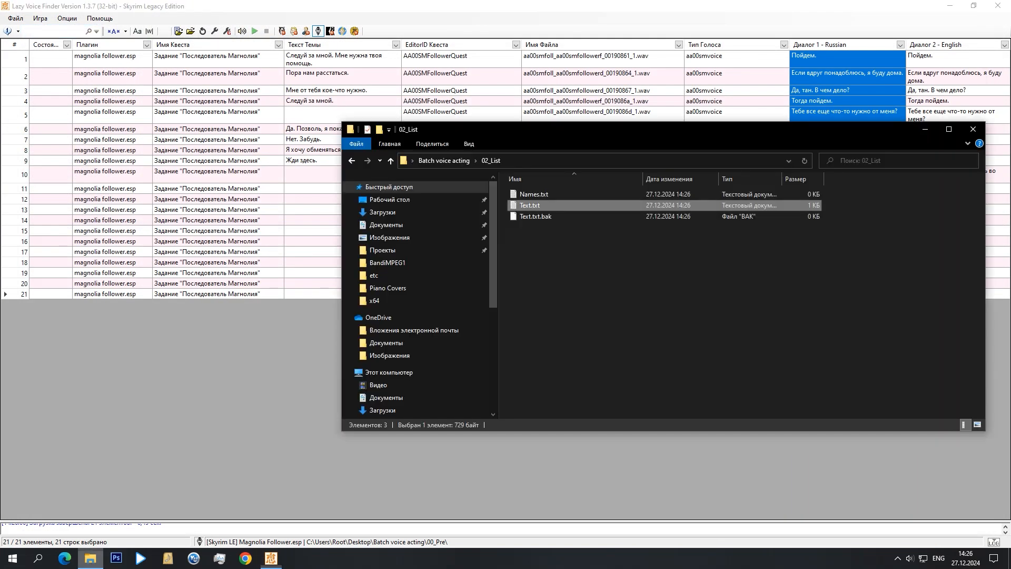
pyautogui.rightClick(574, 194)
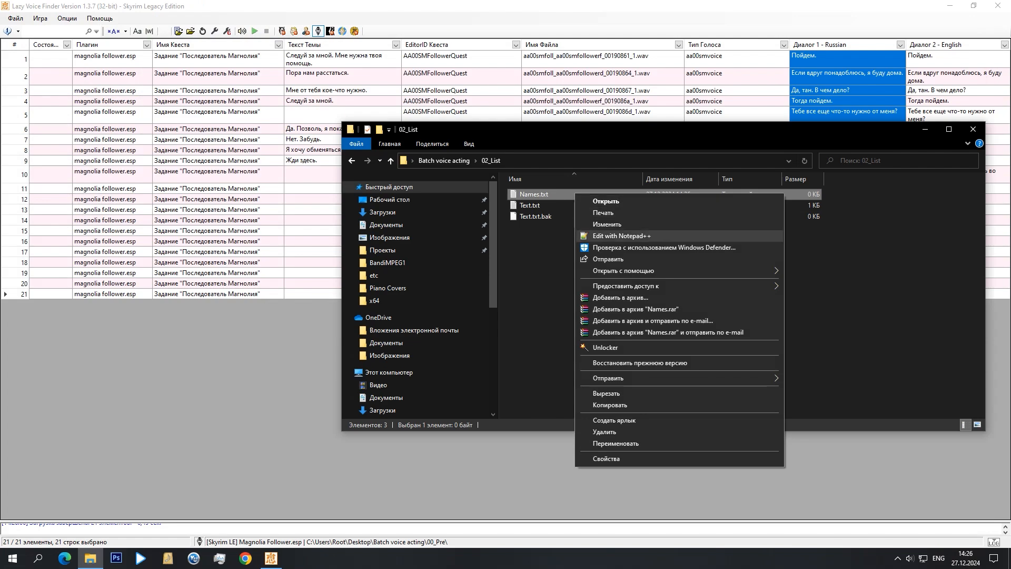
pyautogui.click(606, 228)
pyautogui.click(271, 559)
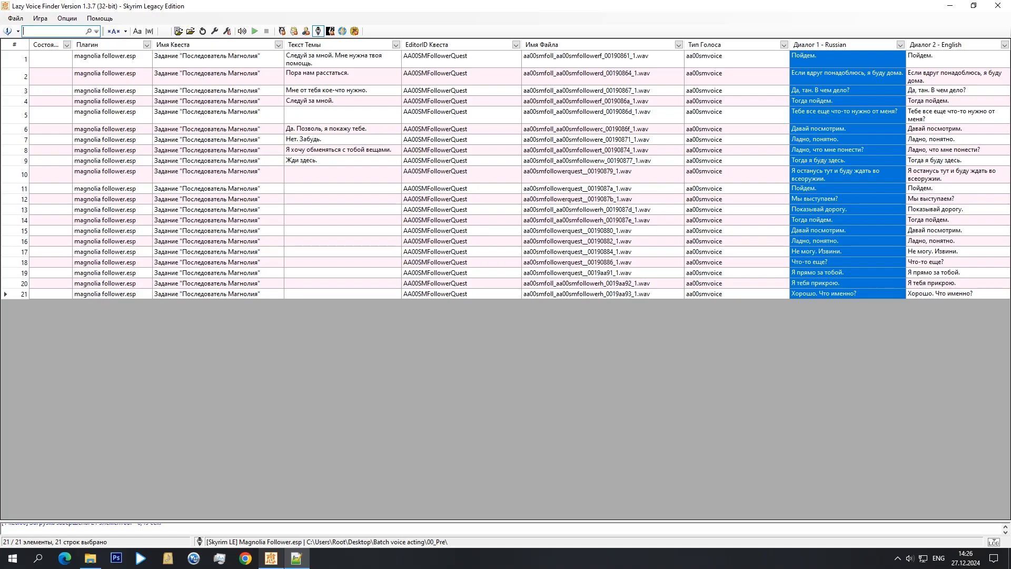
pyautogui.click(602, 59)
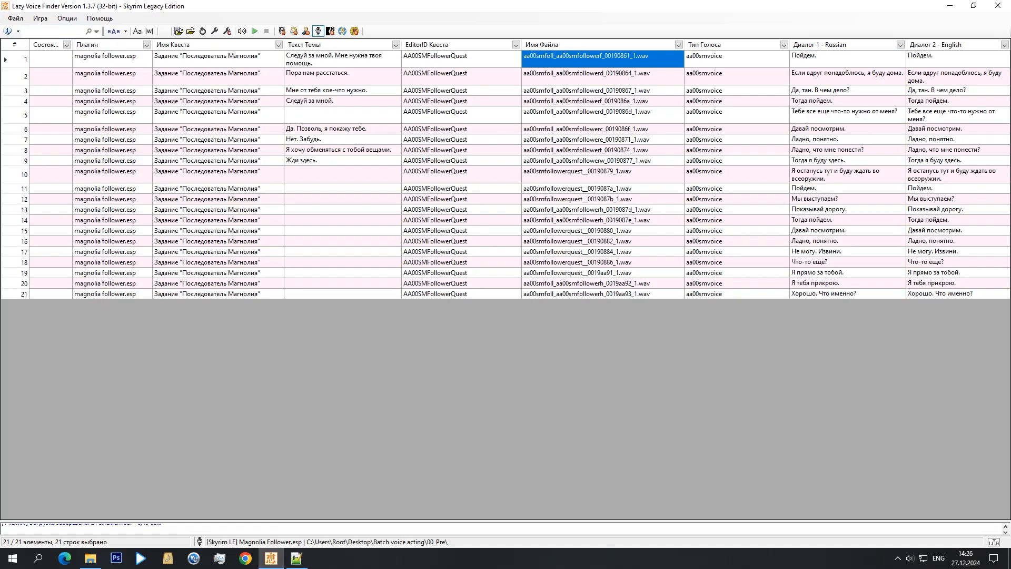
pyautogui.moveTo(602, 59); pyautogui.dragTo(656, 295)
pyautogui.rightClick(656, 295)
pyautogui.click(706, 393)
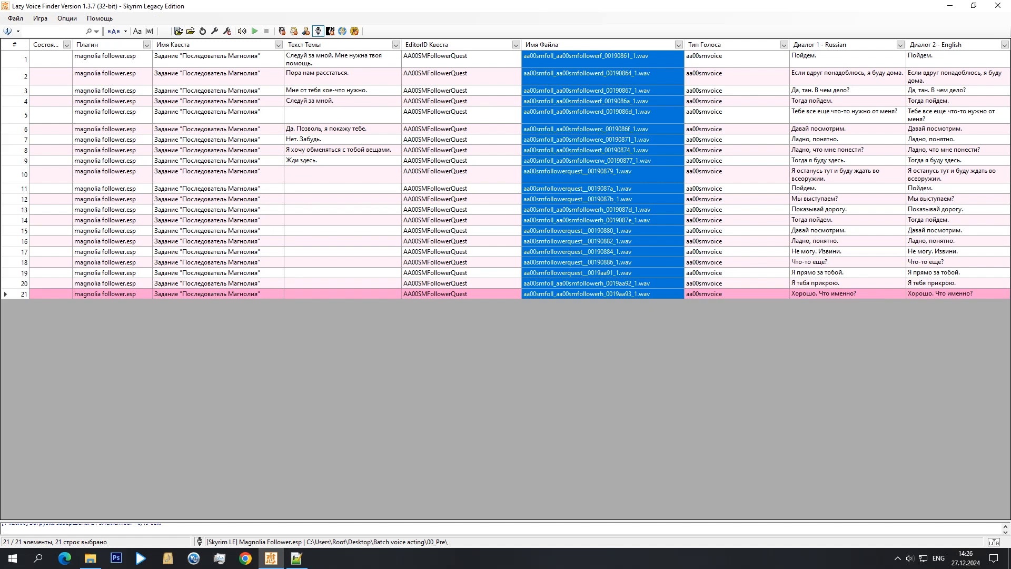
# Switch to Notepad++ and paste the copied file names into Names.txt.
pyautogui.hotkey('alt', 'Tab')
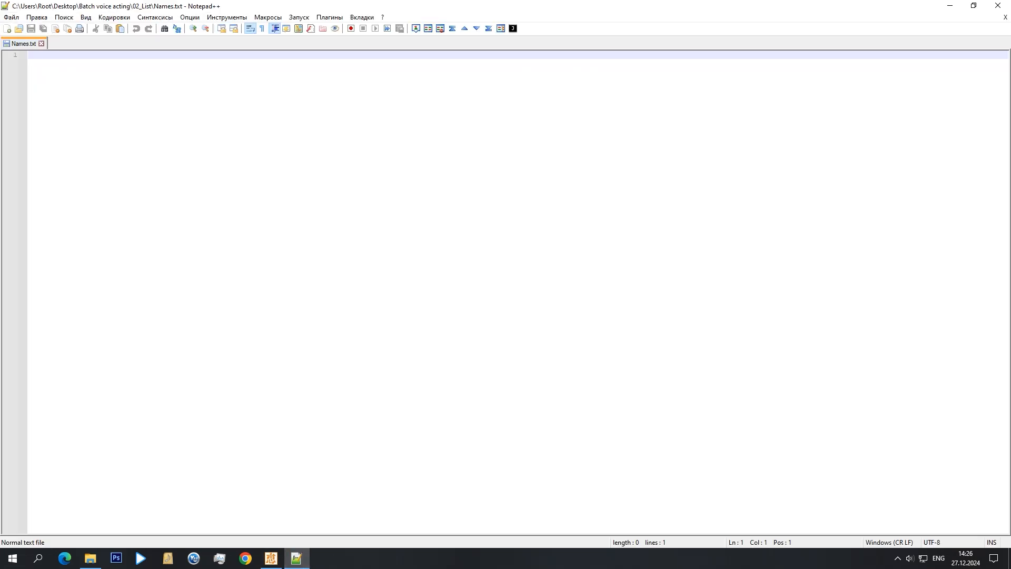
pyautogui.rightClick(35, 56)
pyautogui.click(52, 85)
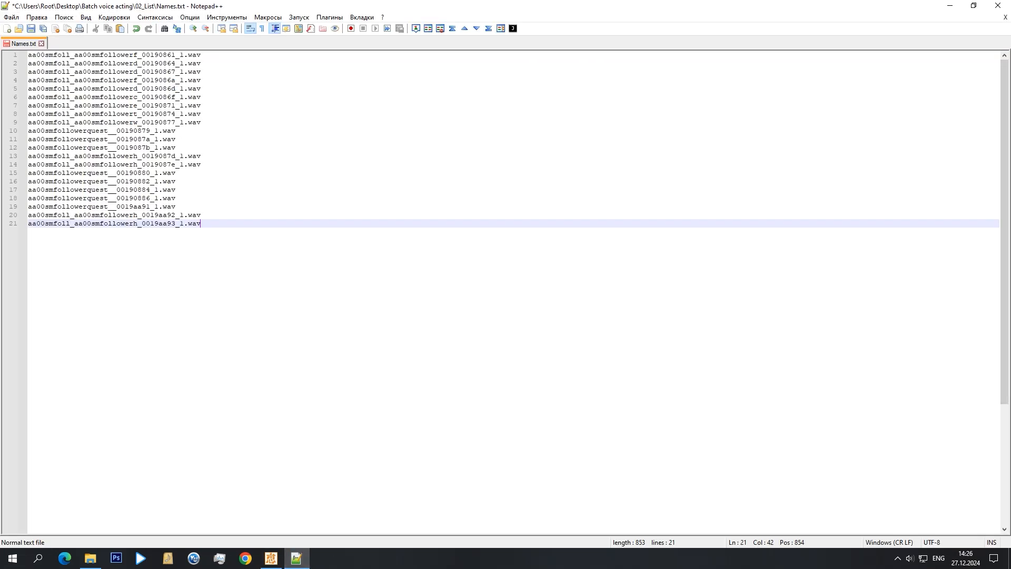
# Replace every .wav extension in Names.txt with nothing and save the file.
pyautogui.moveTo(201, 54); pyautogui.dragTo(184, 55)
pyautogui.rightClick(188, 55)
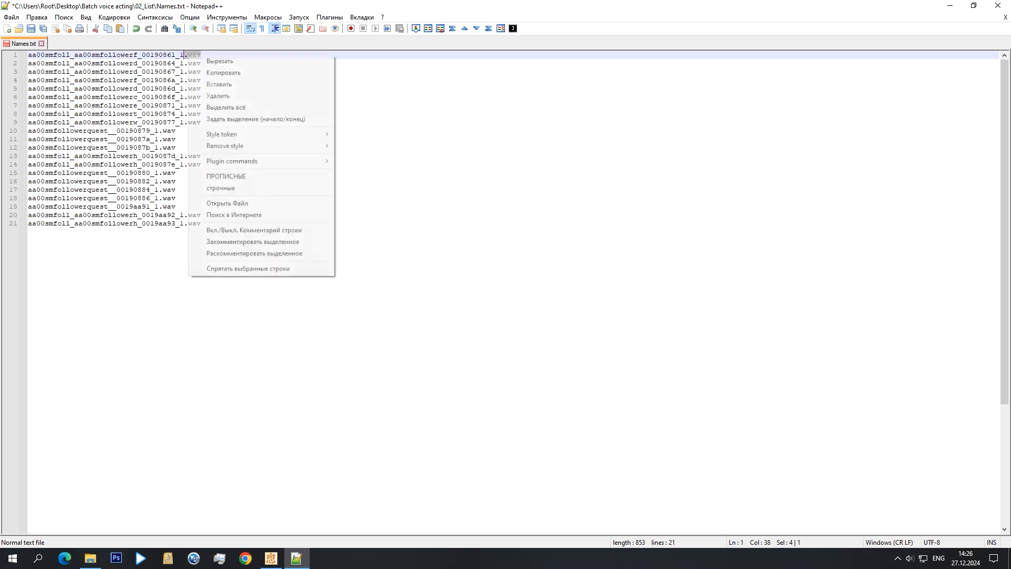
pyautogui.click(223, 73)
pyautogui.click(64, 17)
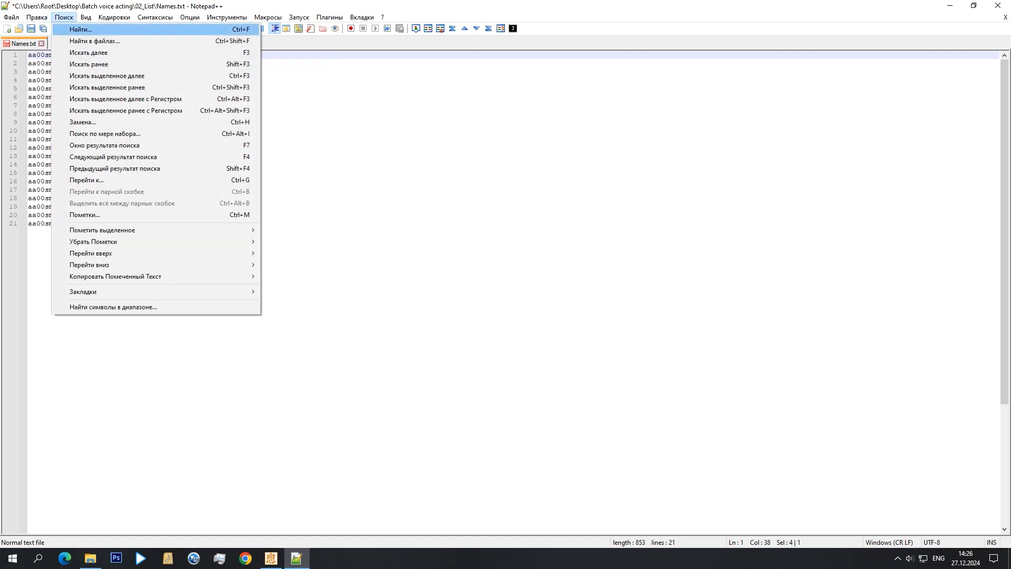
pyautogui.click(83, 122)
pyautogui.click(379, 166)
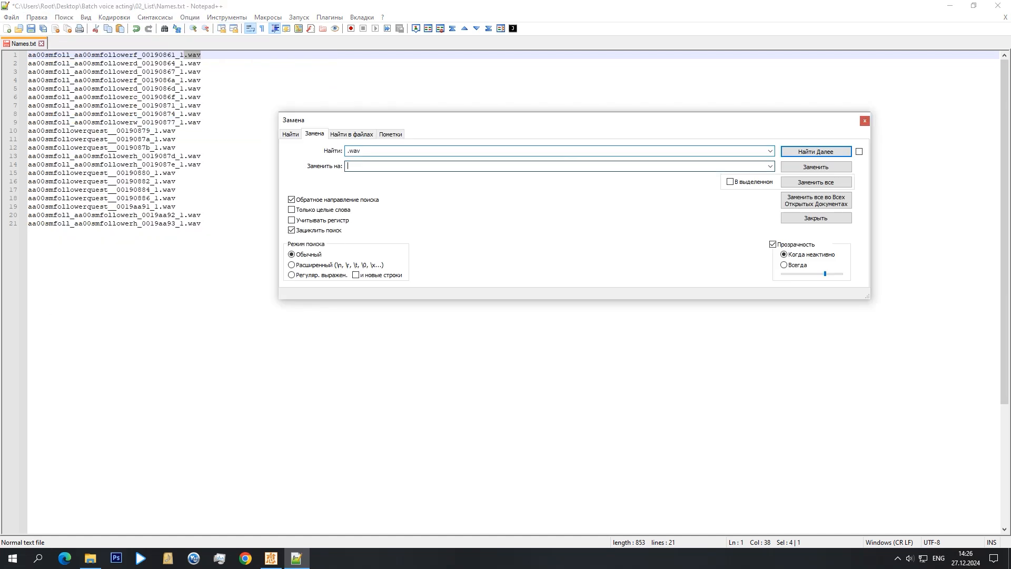
pyautogui.click(815, 182)
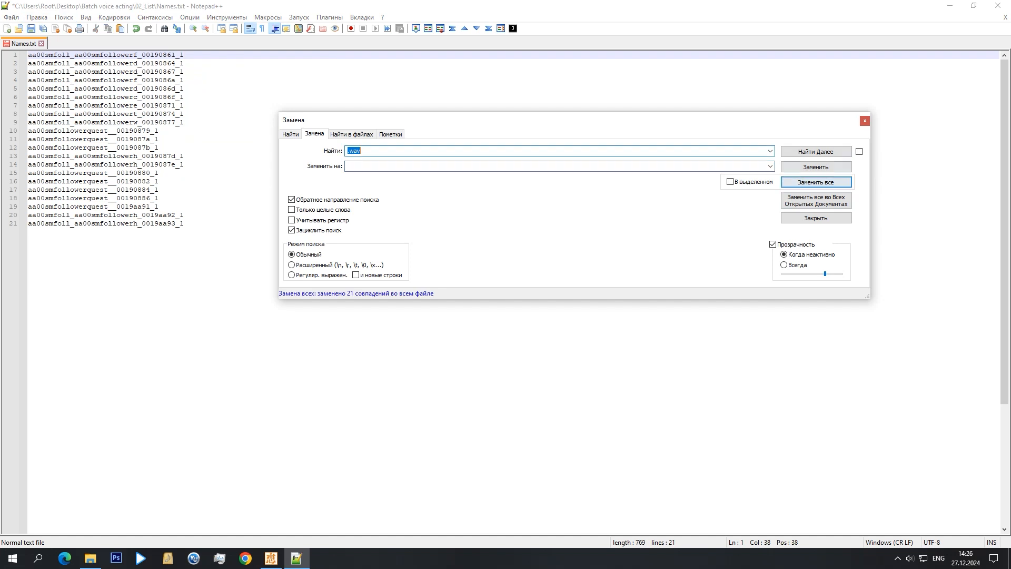
pyautogui.press('Escape')
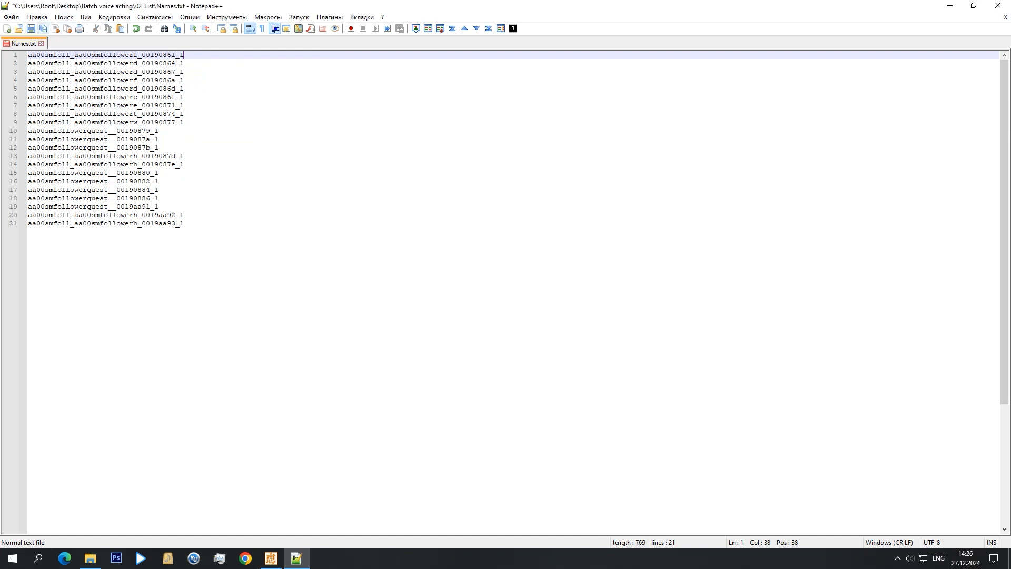
pyautogui.hotkey('ctrl', 's')
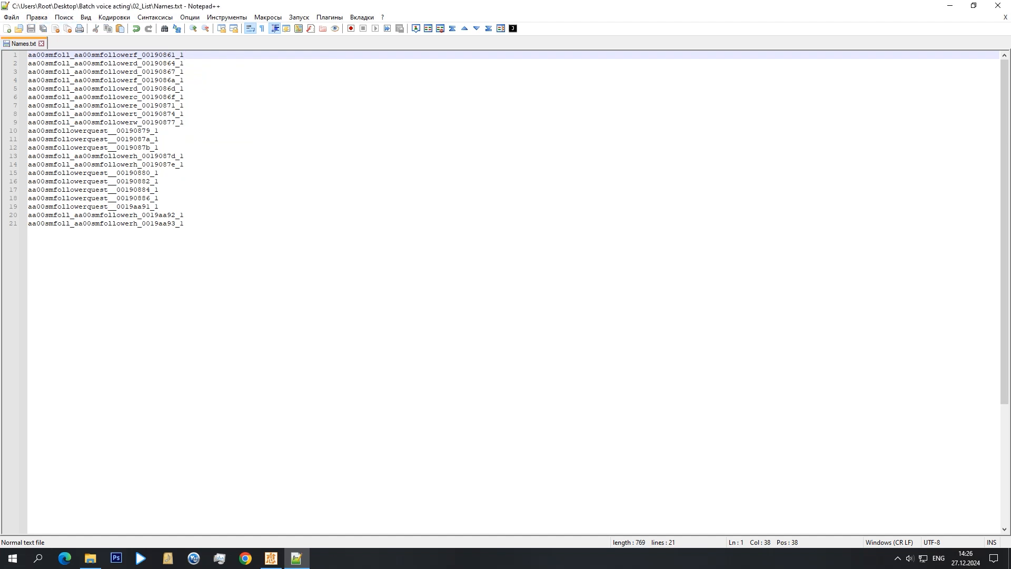
# Close Notepad++ with Names.txt and exit Lazy Voice Finder.
pyautogui.doubleClick(105, 223)
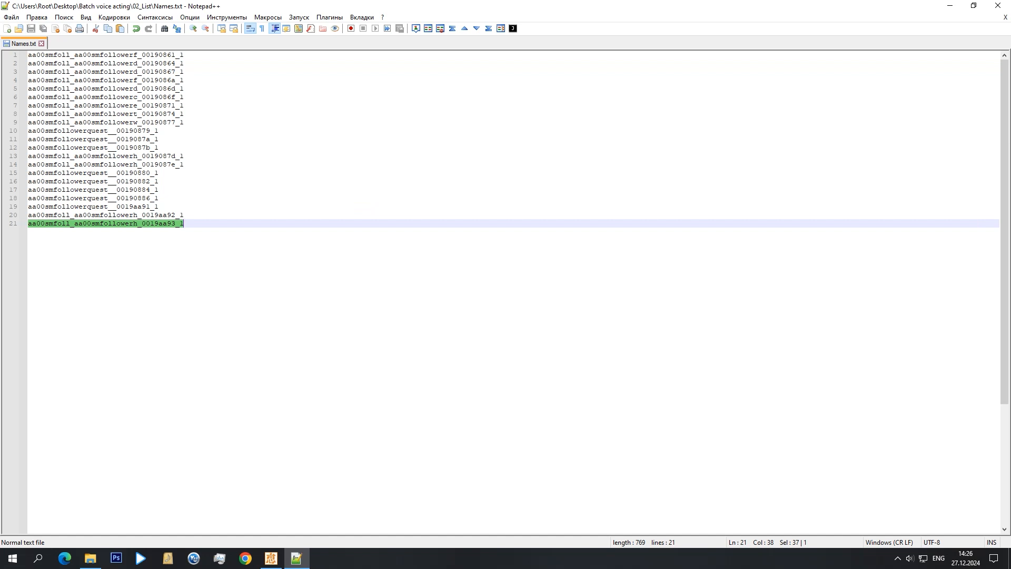
pyautogui.hotkey('alt', 'F4')
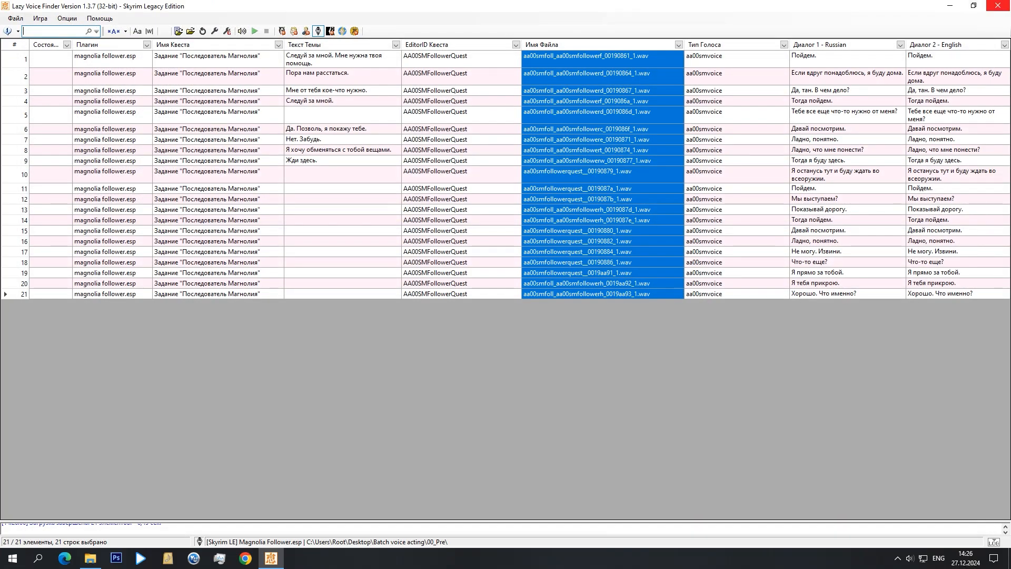
pyautogui.hotkey('alt', 'F4')
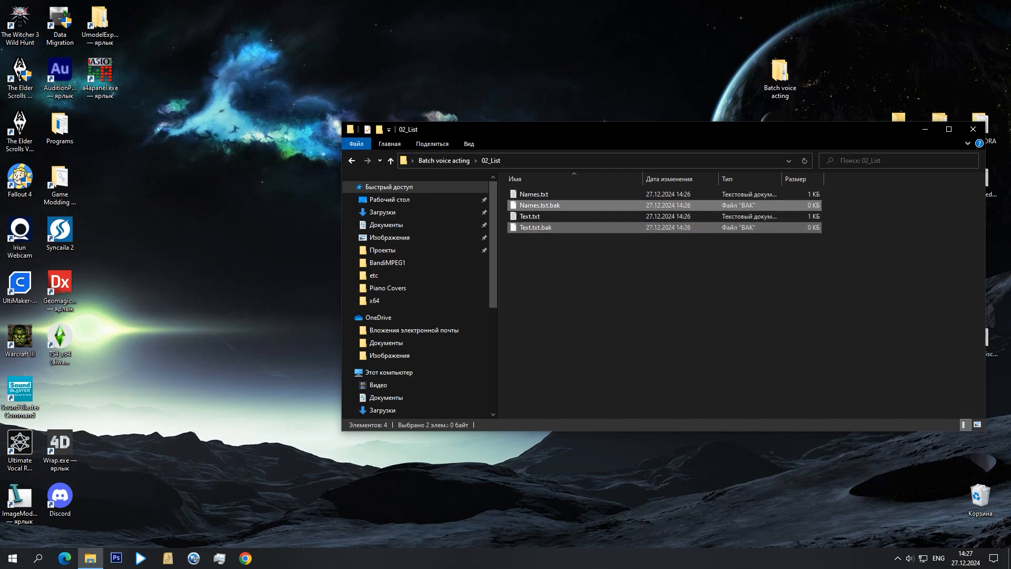
# Delete Names.txt.bak and Text.txt.bak from the 02_List folder and return to the Batch voice acting folder.
pyautogui.press('Delete')
pyautogui.moveTo(577, 127); pyautogui.dragTo(464, 81)
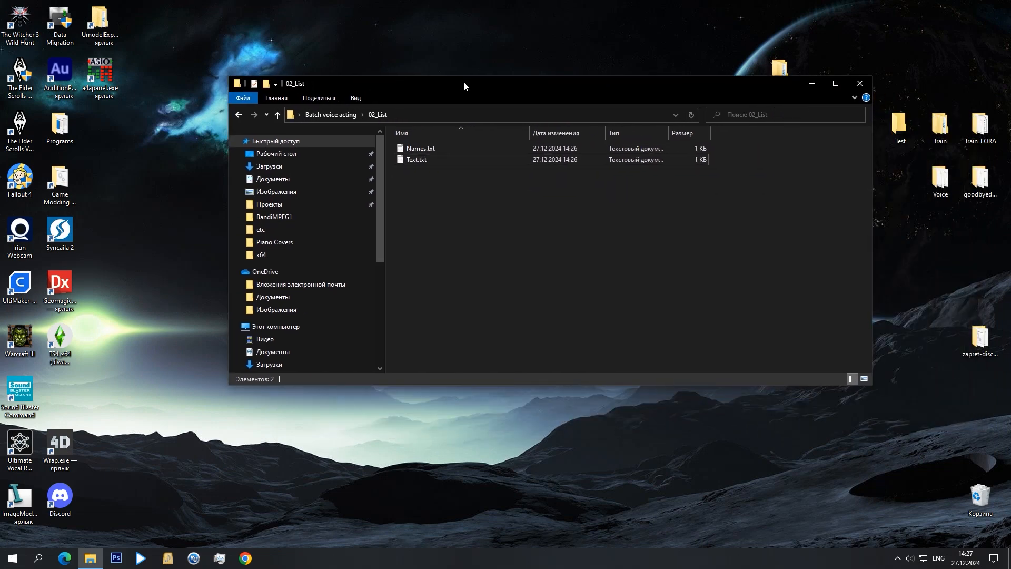
pyautogui.click(331, 114)
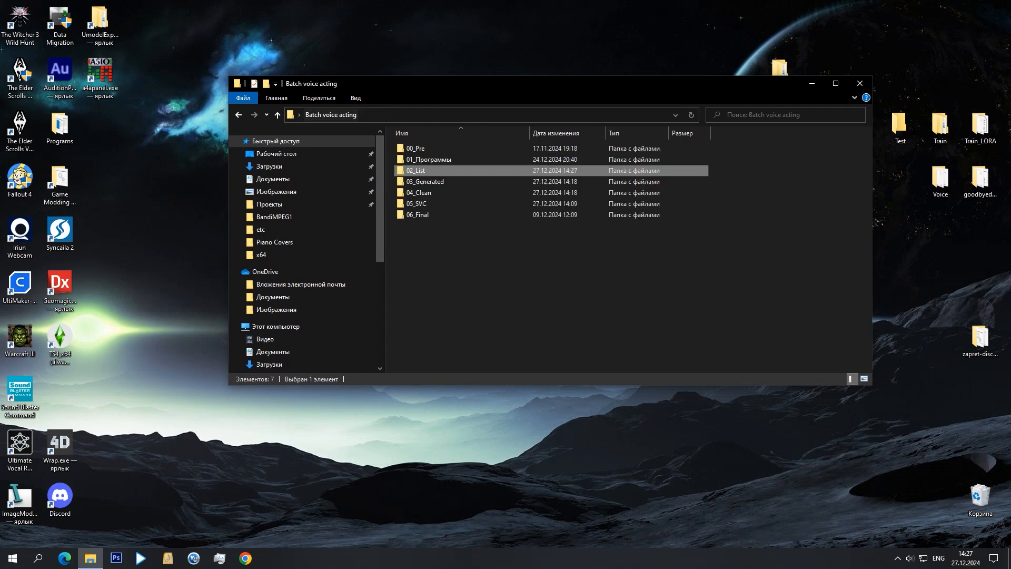
# Launch TextSplitter from the 01_Программы folder, then show the 02_List folder in File Explorer behind it.
pyautogui.doubleClick(421, 148)
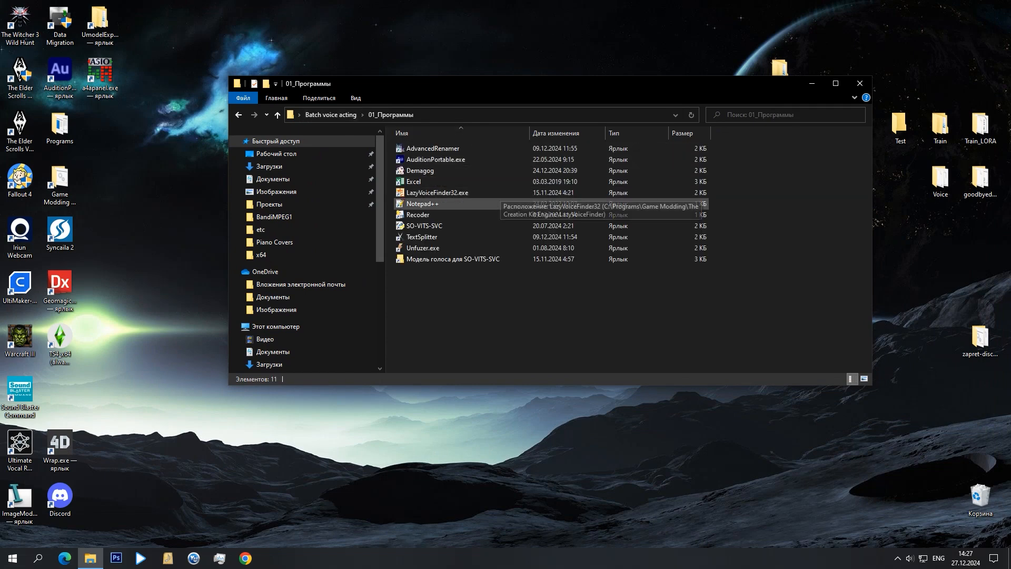
pyautogui.doubleClick(421, 236)
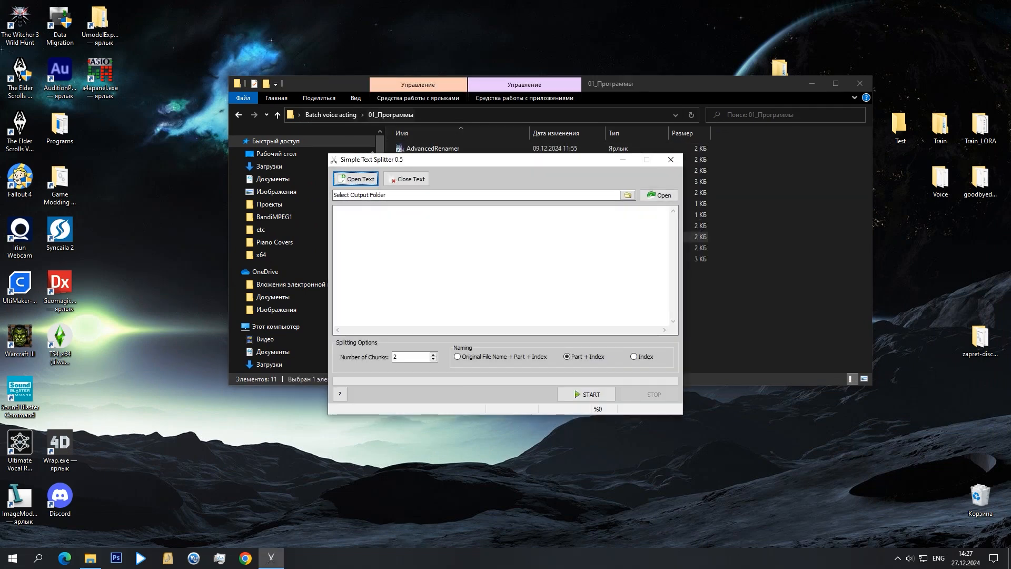
pyautogui.click(363, 114)
pyautogui.click(331, 115)
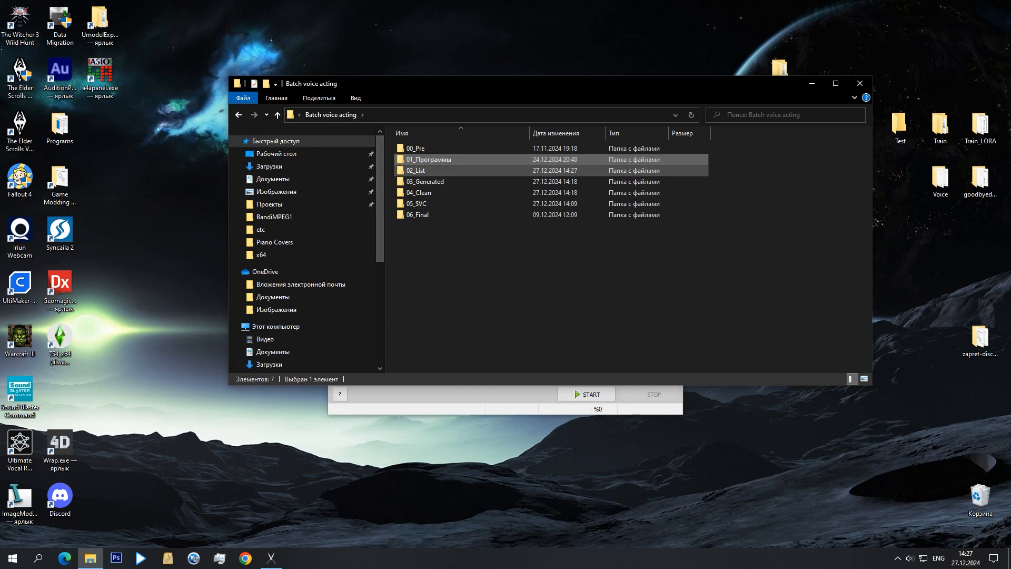
pyautogui.doubleClick(421, 170)
pyautogui.click(443, 395)
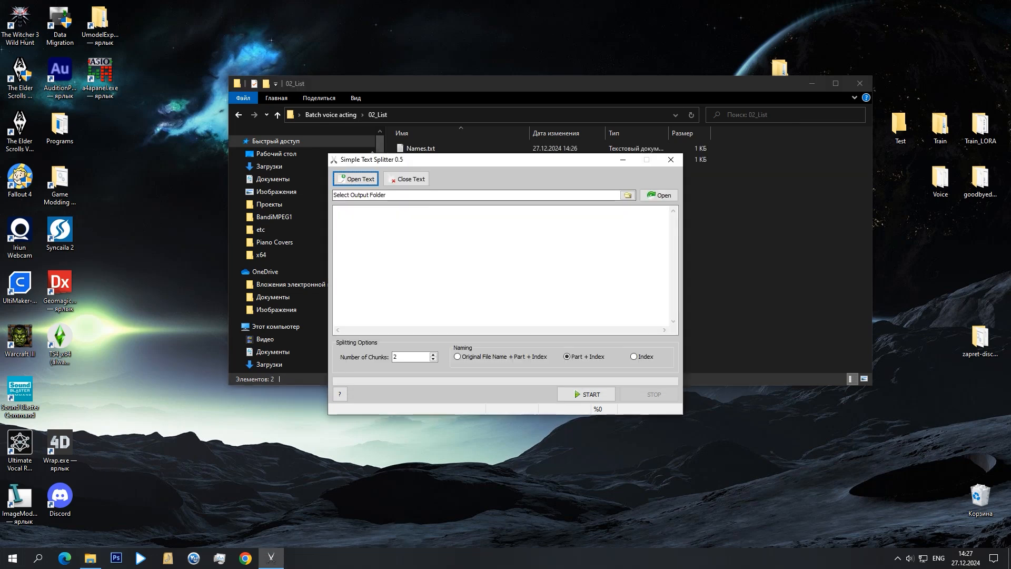
# Load Text.txt from 02_List into Simple Text Splitter and set the number of chunks to 21.
pyautogui.moveTo(459, 160); pyautogui.dragTo(589, 232)
pyautogui.click(417, 159)
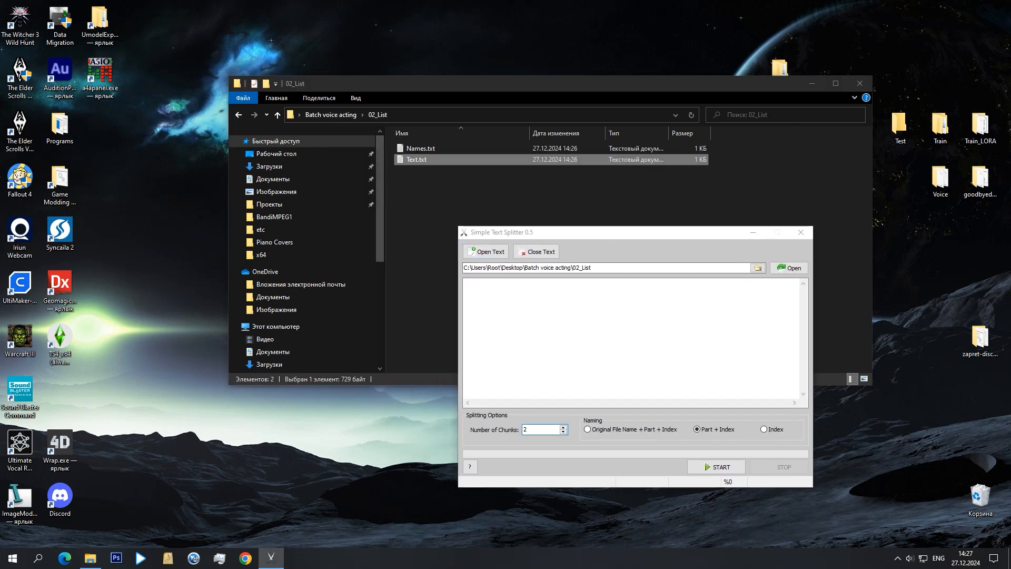
pyautogui.moveTo(416, 160); pyautogui.dragTo(627, 337)
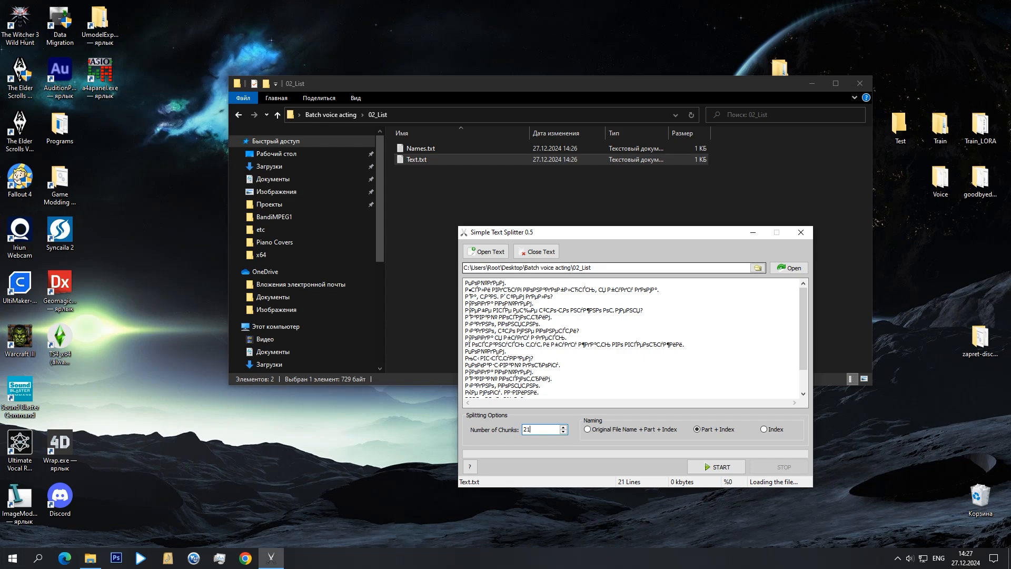
# Copy the path of the 03_Generated folder and use it as the output folder in Simple Text Splitter.
pyautogui.click(331, 114)
pyautogui.doubleClick(416, 181)
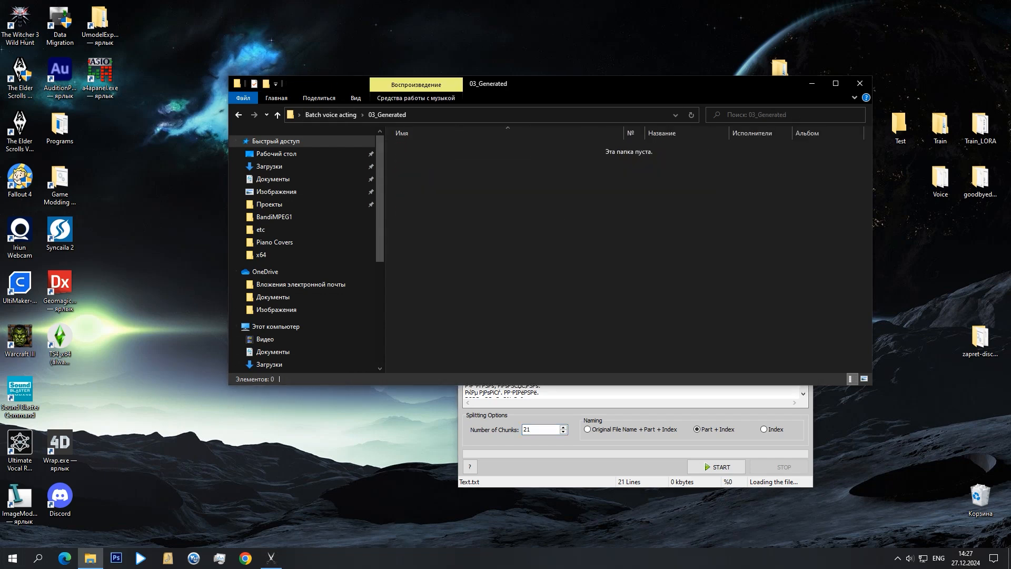
pyautogui.click(432, 115)
pyautogui.hotkey('ctrl', 'c')
pyautogui.rightClick(431, 114)
pyautogui.click(467, 147)
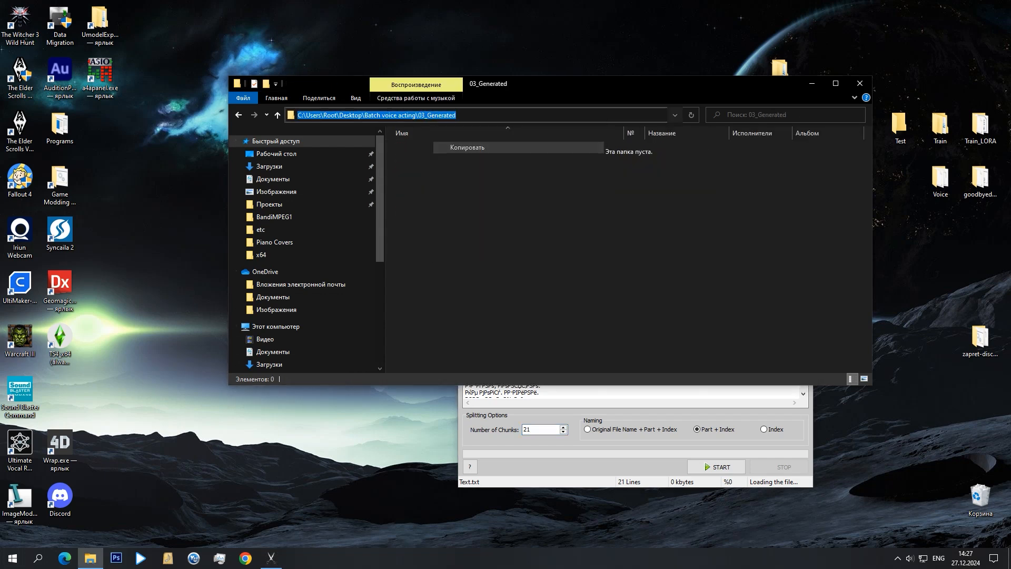
pyautogui.click(543, 429)
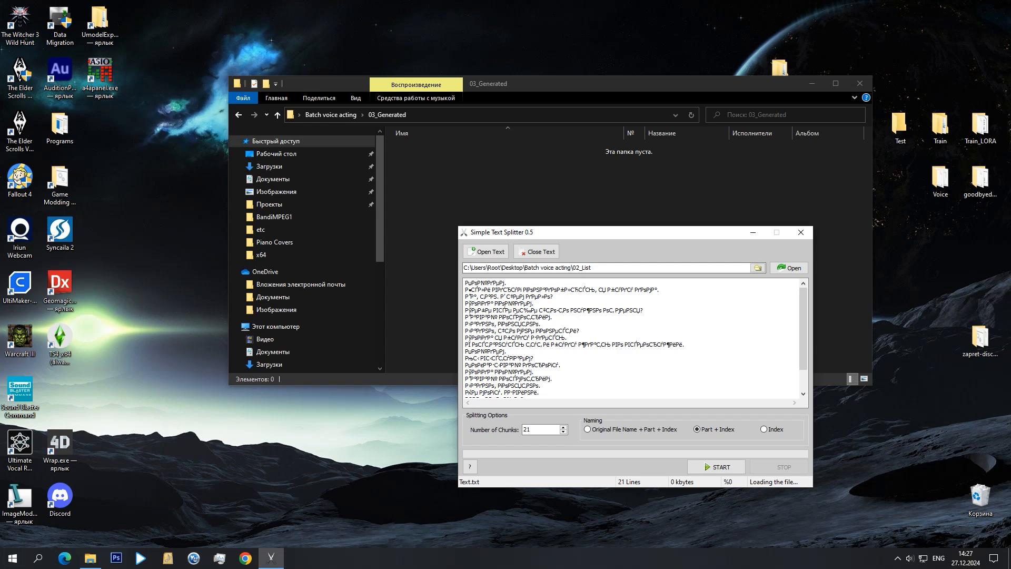
pyautogui.moveTo(592, 268); pyautogui.dragTo(463, 267)
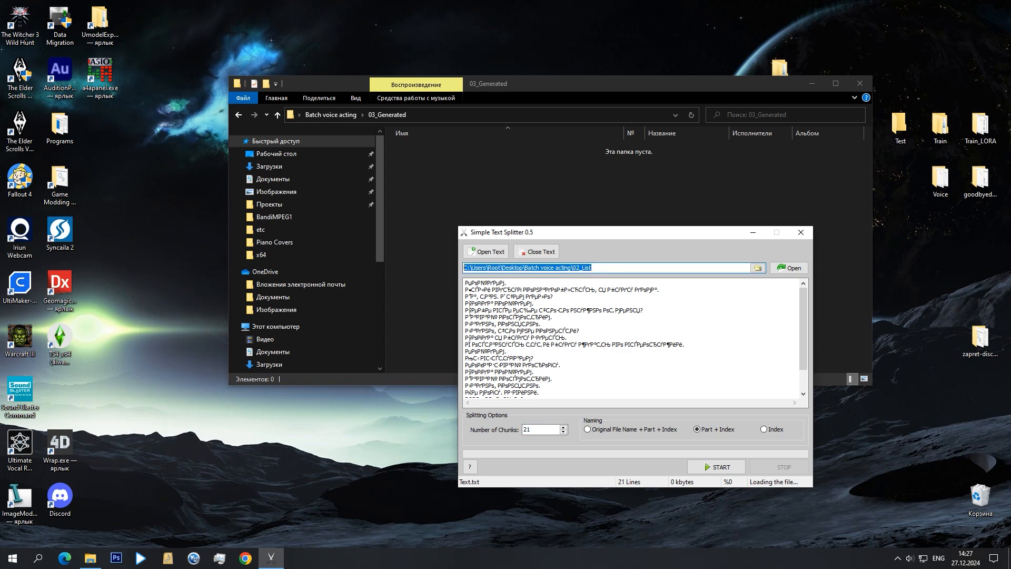
pyautogui.hotkey('ctrl', 'v')
pyautogui.moveTo(611, 233); pyautogui.dragTo(703, 195)
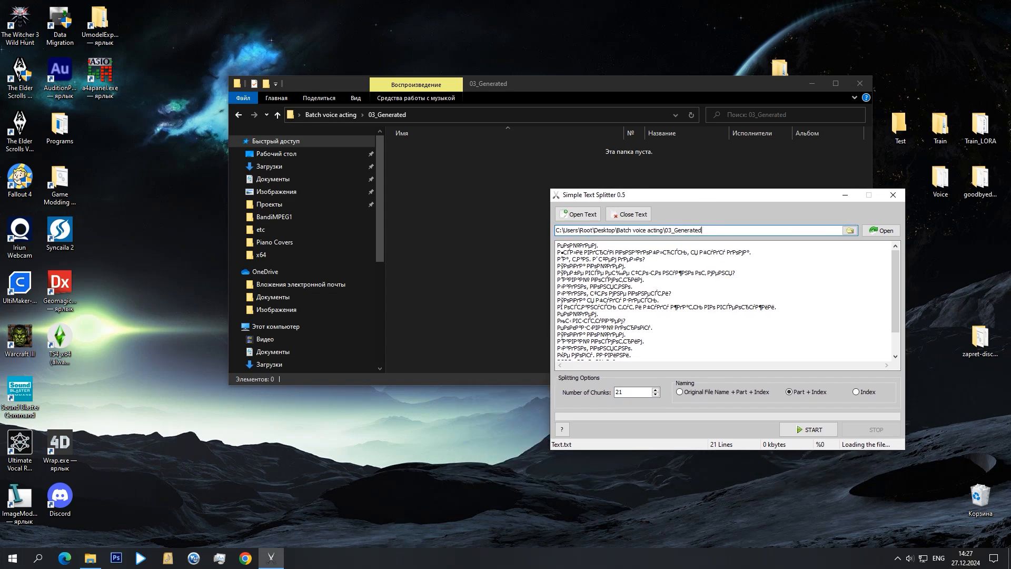
# Split the loaded text into the separate part files and close Simple Text Splitter.
pyautogui.click(809, 429)
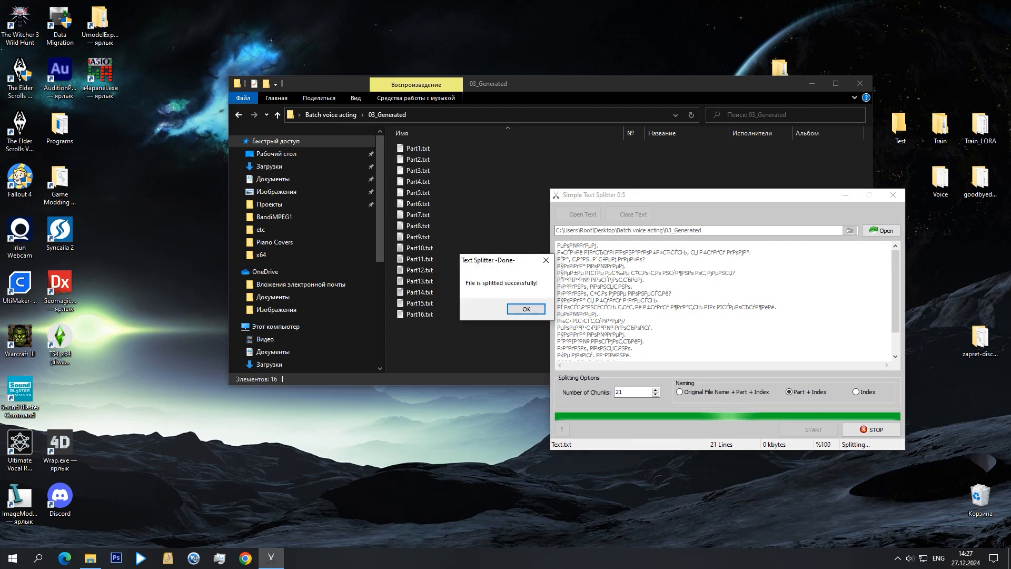
pyautogui.press('Return')
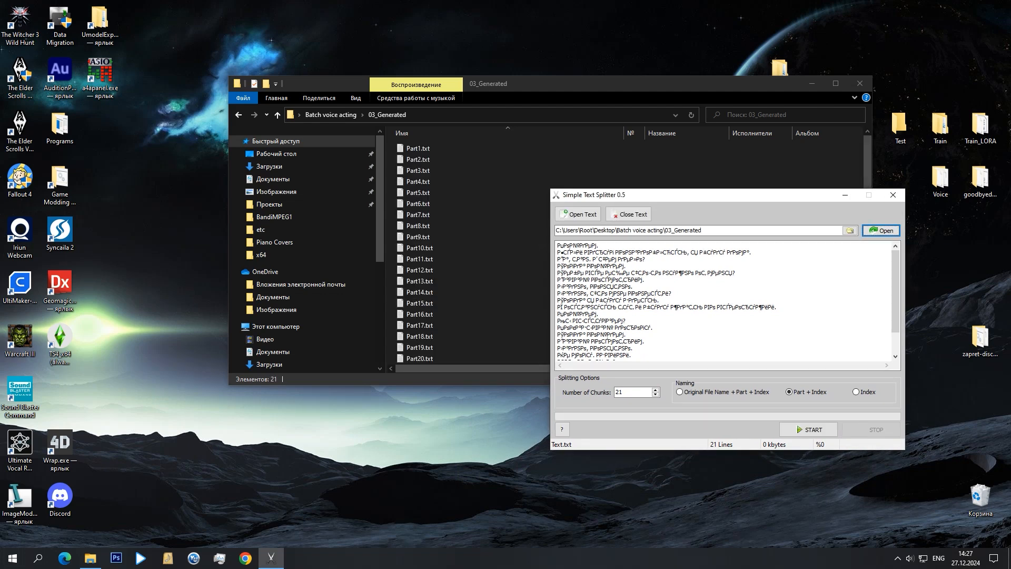
pyautogui.click(893, 194)
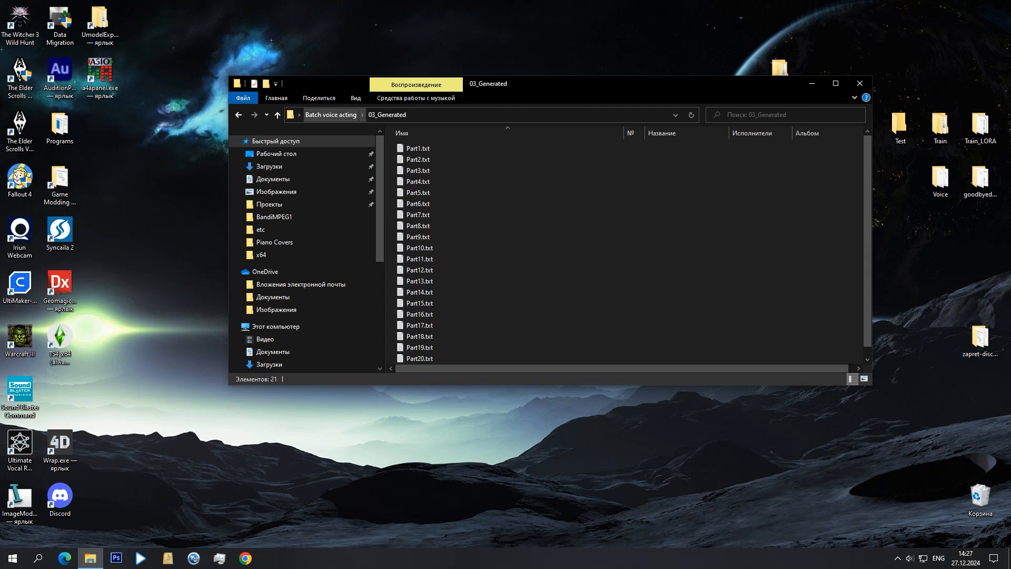
# Launch AdvancedRenamer from the 01_Программы folder and move its window aside to uncover File Explorer.
pyautogui.click(331, 115)
pyautogui.doubleClick(448, 159)
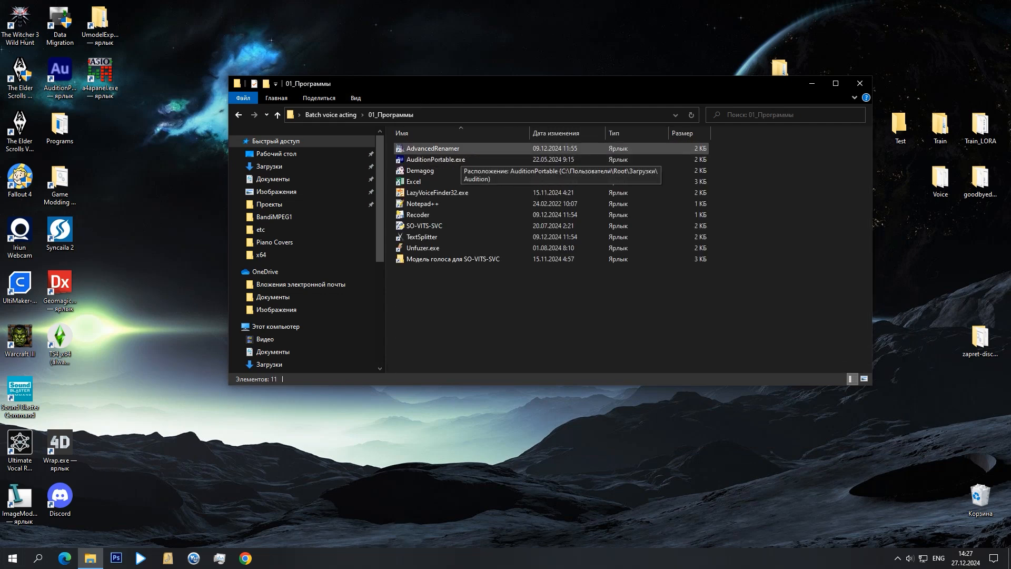
pyautogui.doubleClick(457, 150)
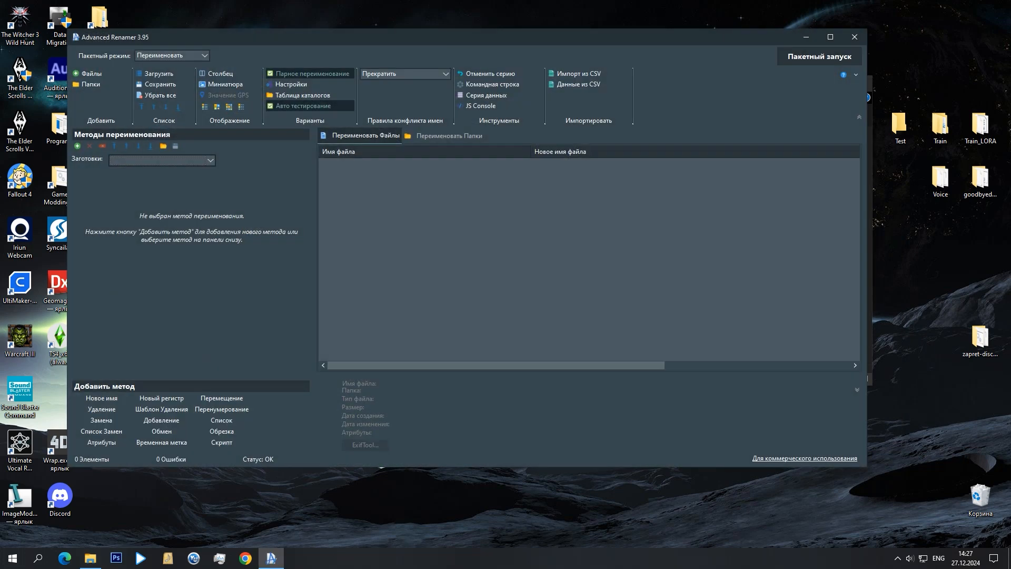
pyautogui.moveTo(368, 37); pyautogui.dragTo(589, 85)
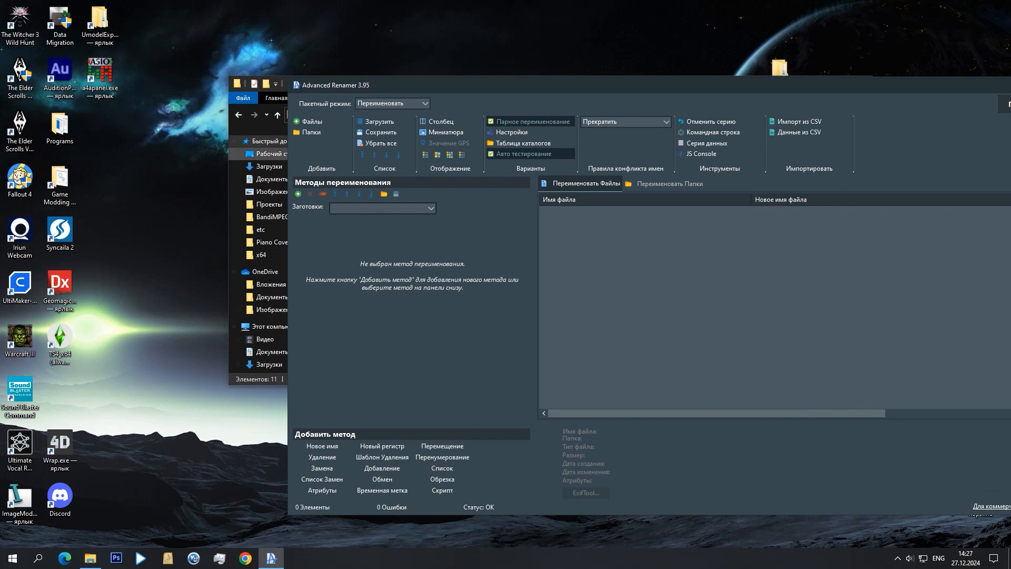
# Add all part text files from the 03_Generated folder to Advanced Renamer and sort them by file name in numerical order.
pyautogui.click(263, 263)
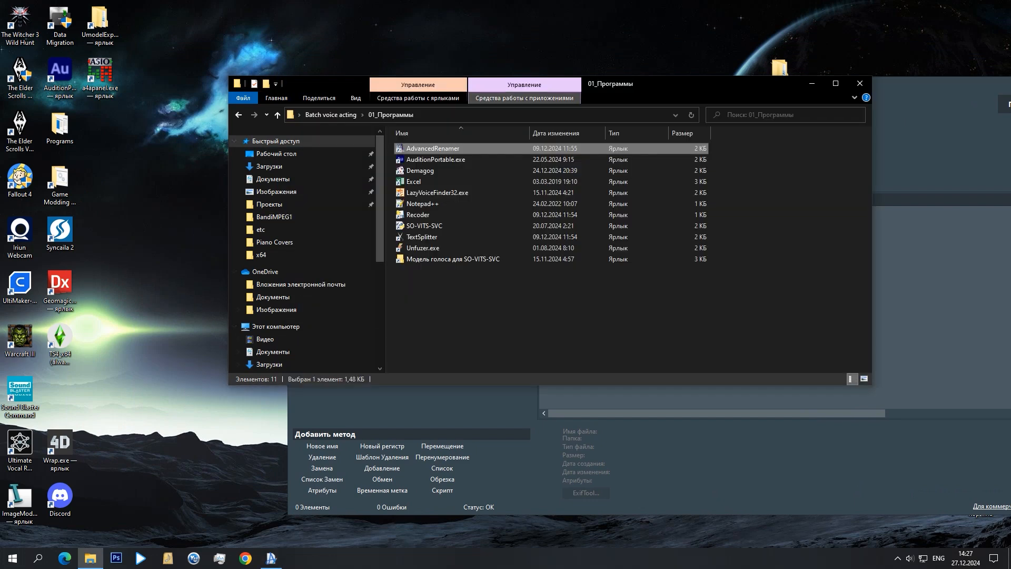
pyautogui.moveTo(791, 86); pyautogui.dragTo(542, 39)
pyautogui.click(82, 68)
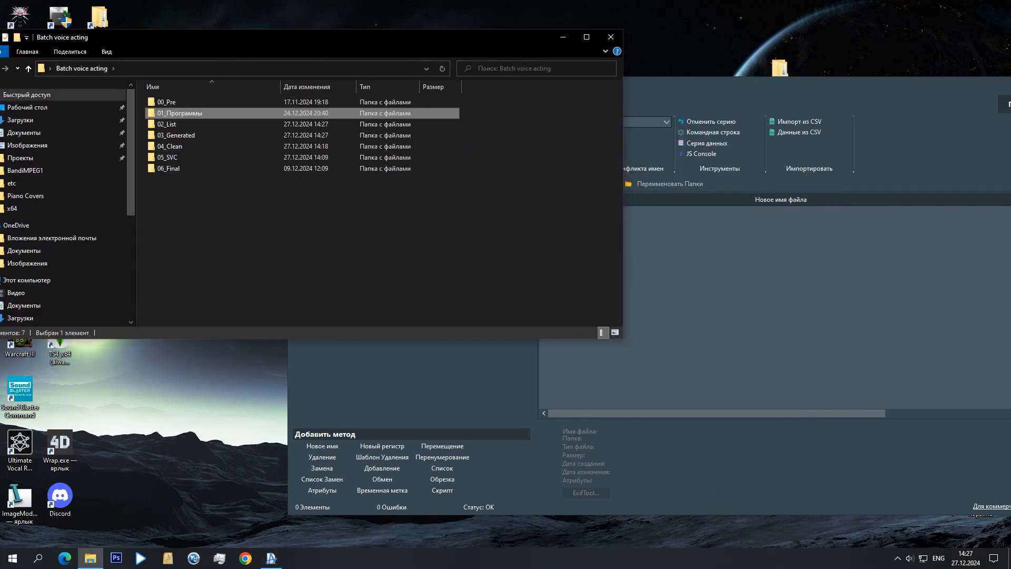
pyautogui.doubleClick(179, 135)
pyautogui.click(169, 102)
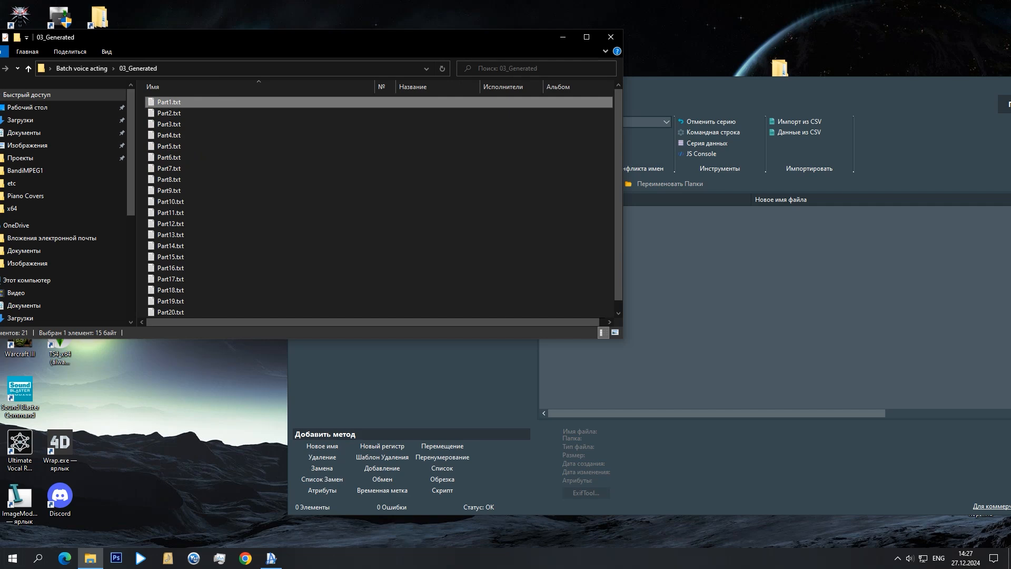
pyautogui.hotkey('ctrl', 'a')
pyautogui.moveTo(170, 102); pyautogui.dragTo(711, 310)
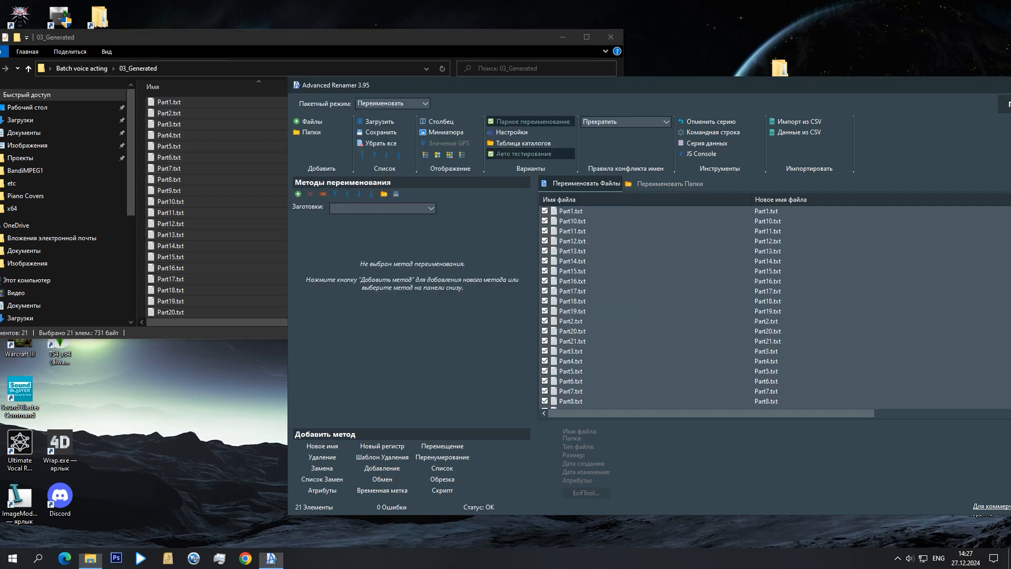
pyautogui.click(645, 200)
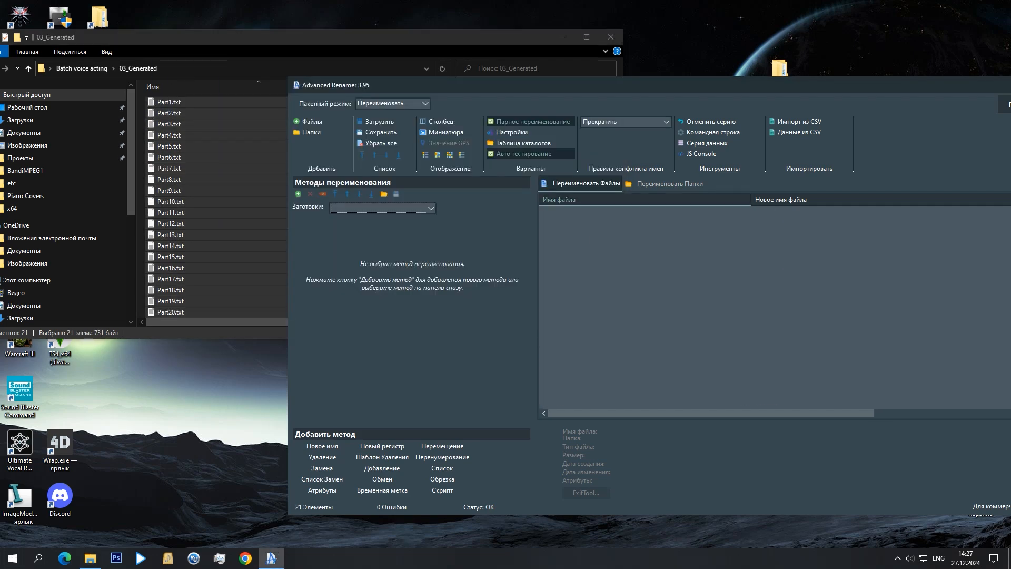
pyautogui.click(645, 200)
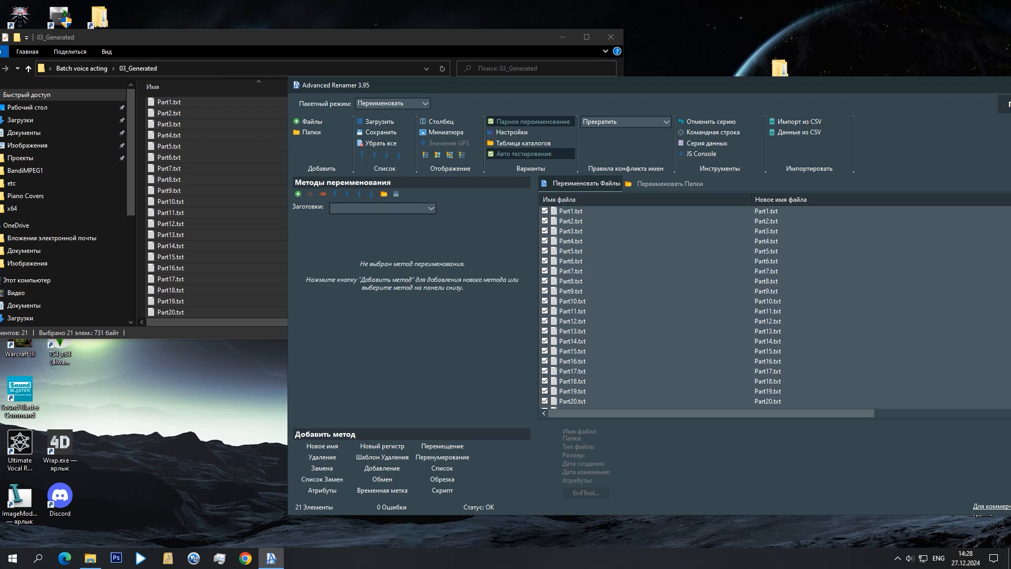
# Add a List (Список) renaming method and load the new names from Names.txt in 02_List.
pyautogui.click(298, 193)
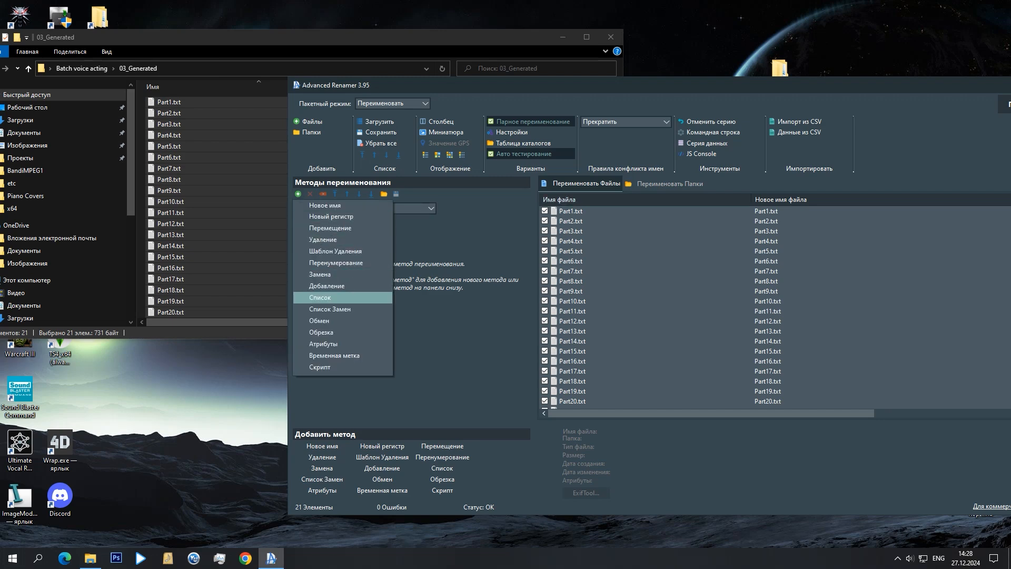
pyautogui.click(326, 297)
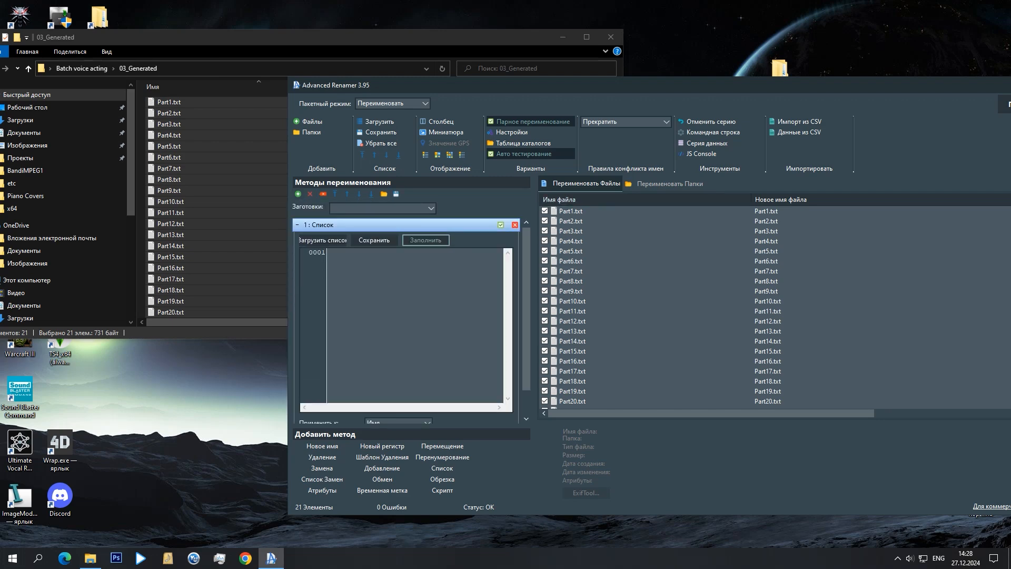
pyautogui.click(322, 240)
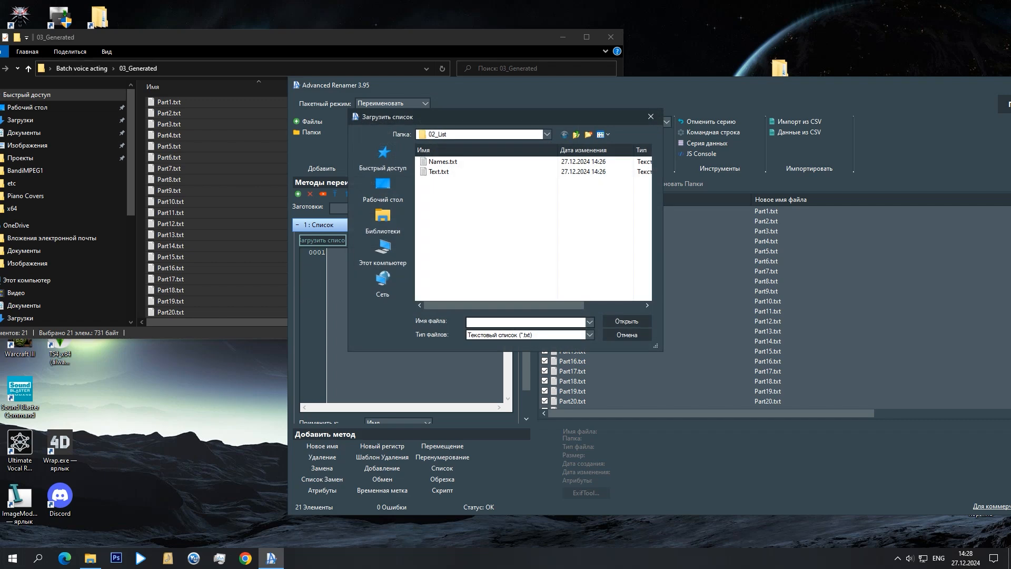
pyautogui.click(443, 162)
pyautogui.click(626, 321)
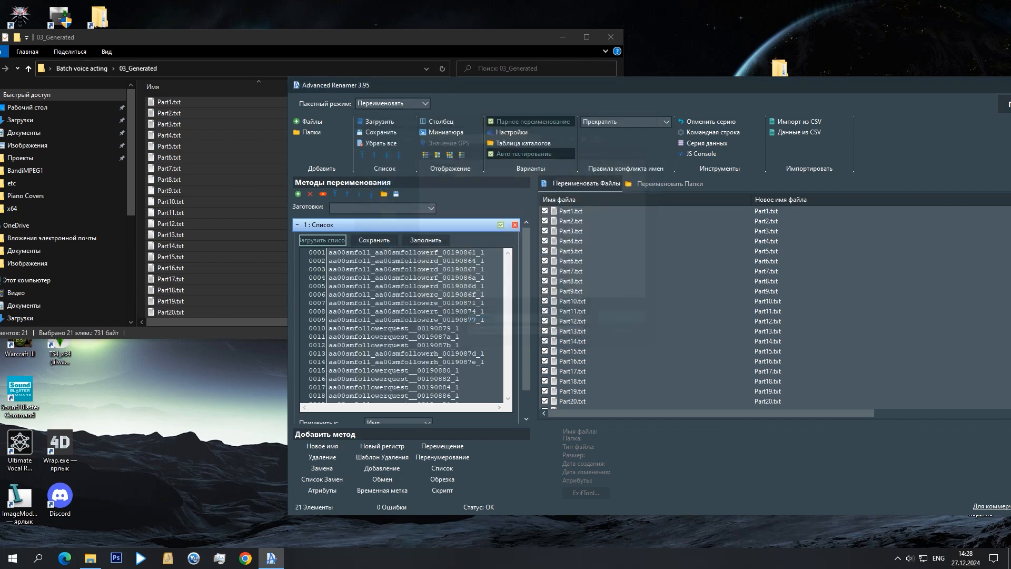
# Run the batch rename on the listed part files and close Advanced Renamer.
pyautogui.moveTo(635, 87); pyautogui.dragTo(505, 43)
pyautogui.click(910, 62)
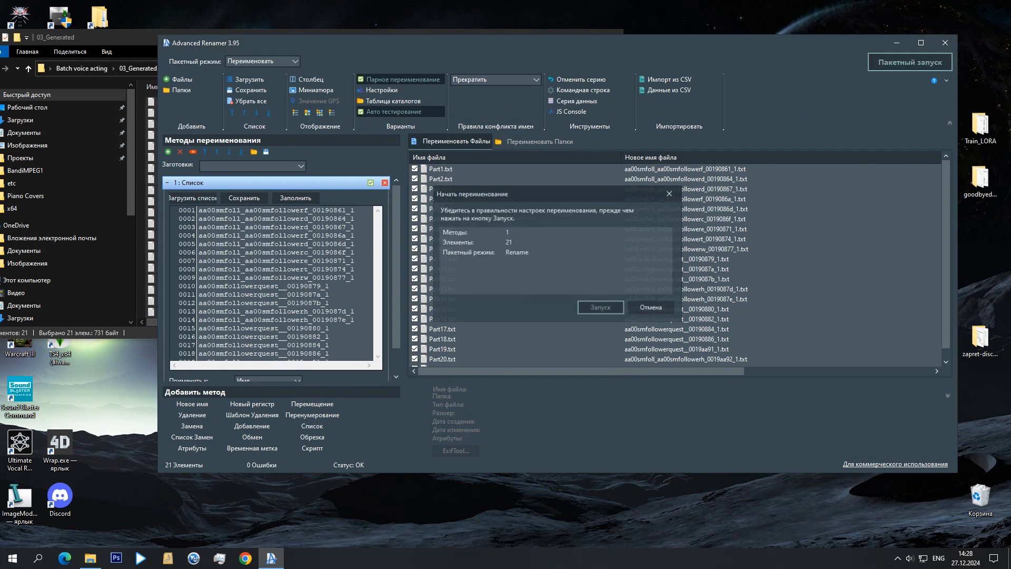
pyautogui.click(601, 308)
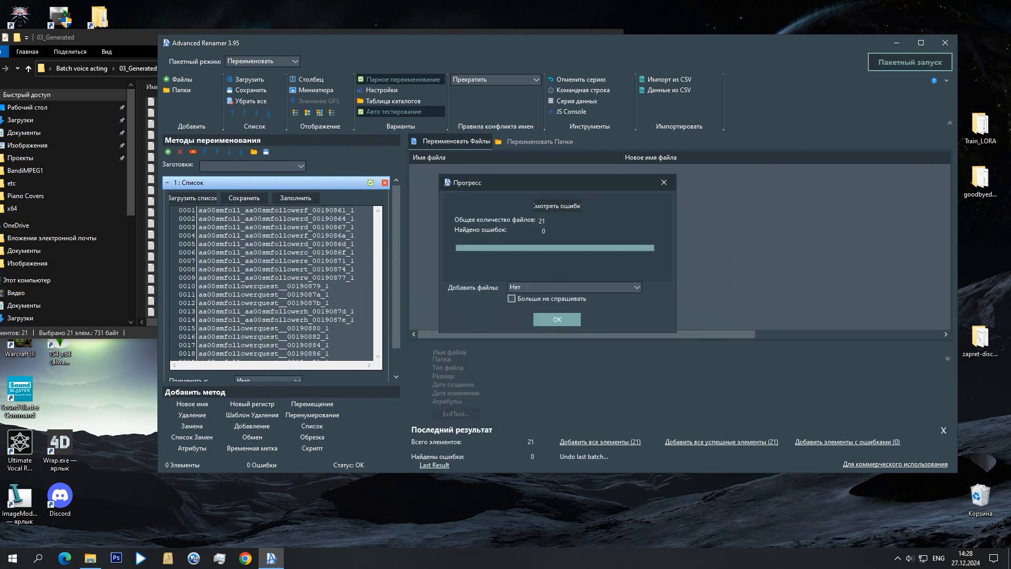
pyautogui.click(557, 320)
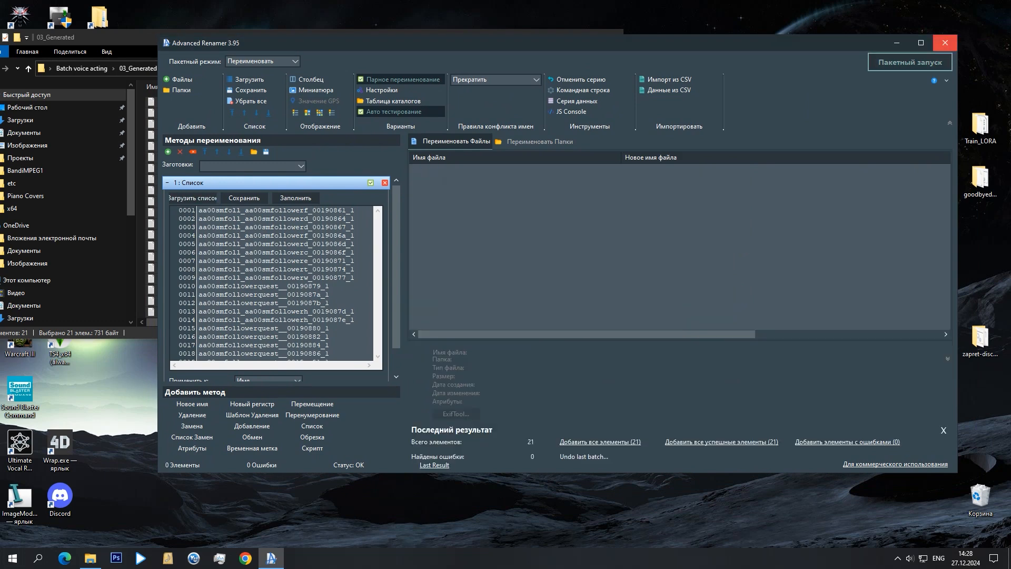
pyautogui.click(945, 43)
# Return to the 01_Программы folder in File Explorer and launch Demagog.
pyautogui.moveTo(284, 38); pyautogui.dragTo(431, 26)
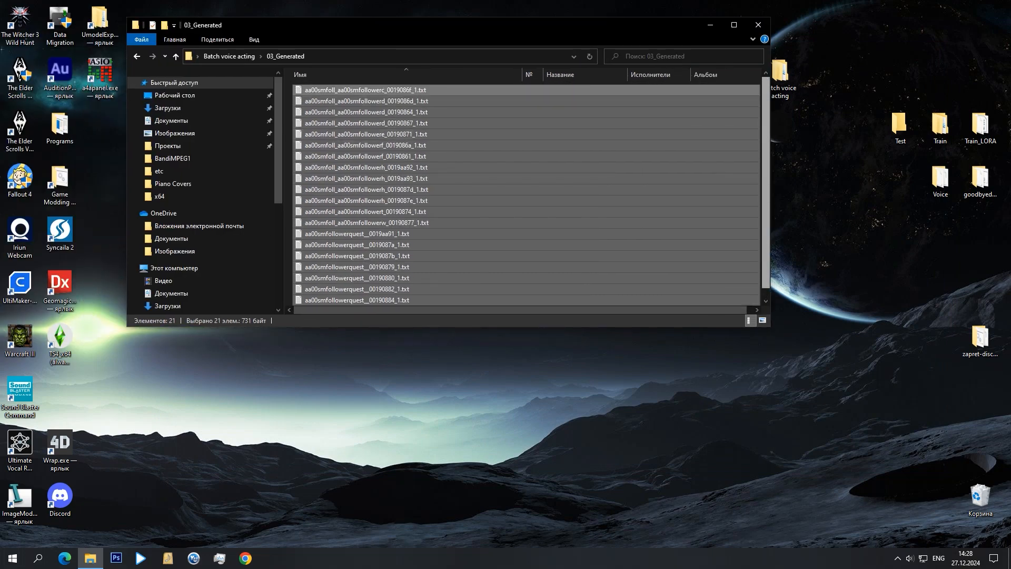
pyautogui.click(229, 56)
pyautogui.doubleClick(327, 101)
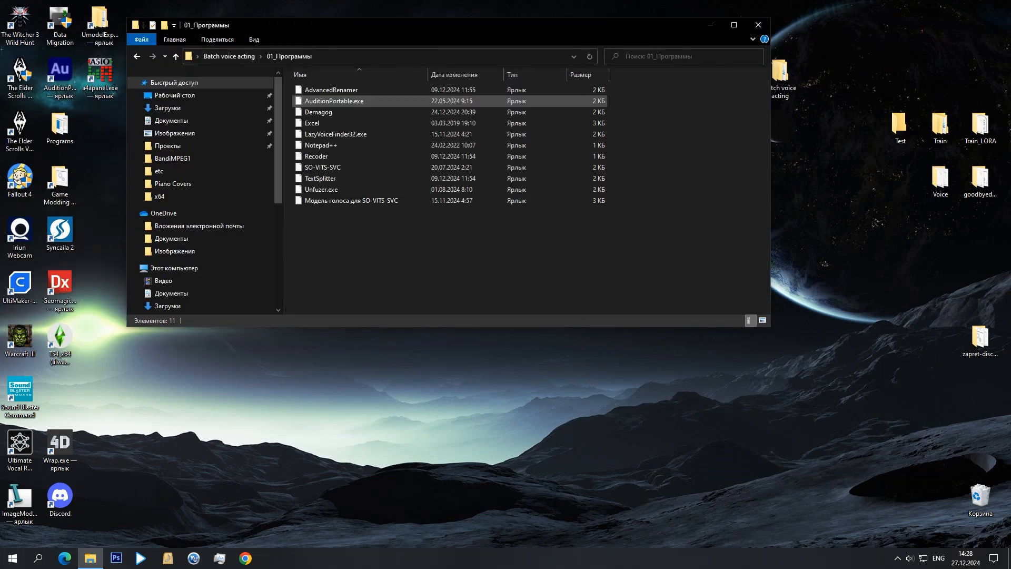
pyautogui.doubleClick(321, 111)
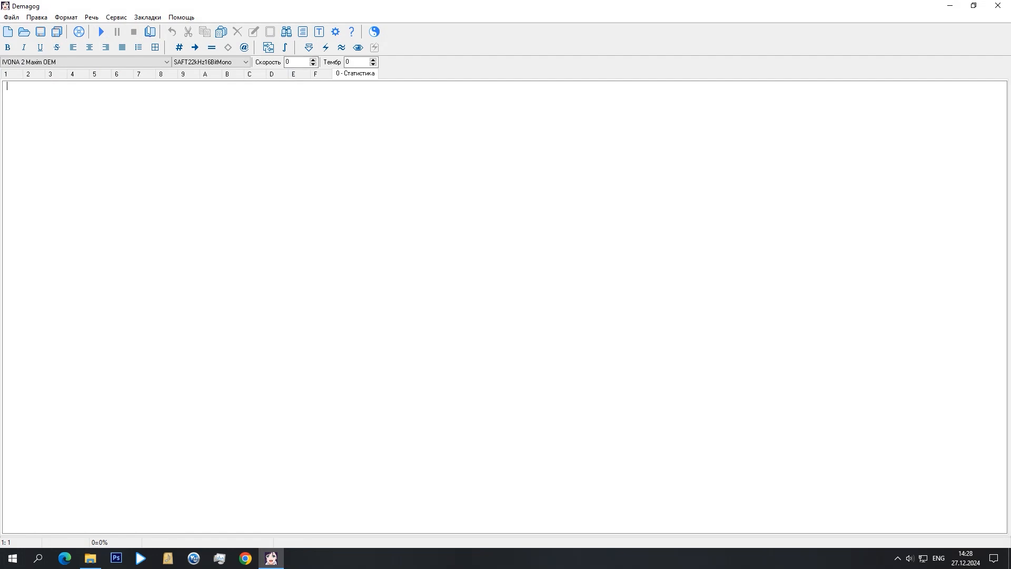
# Open the 03_Generated folder in File Explorer, copy its full path, and minimize the window to return to Demagog.
pyautogui.click(90, 558)
pyautogui.click(229, 56)
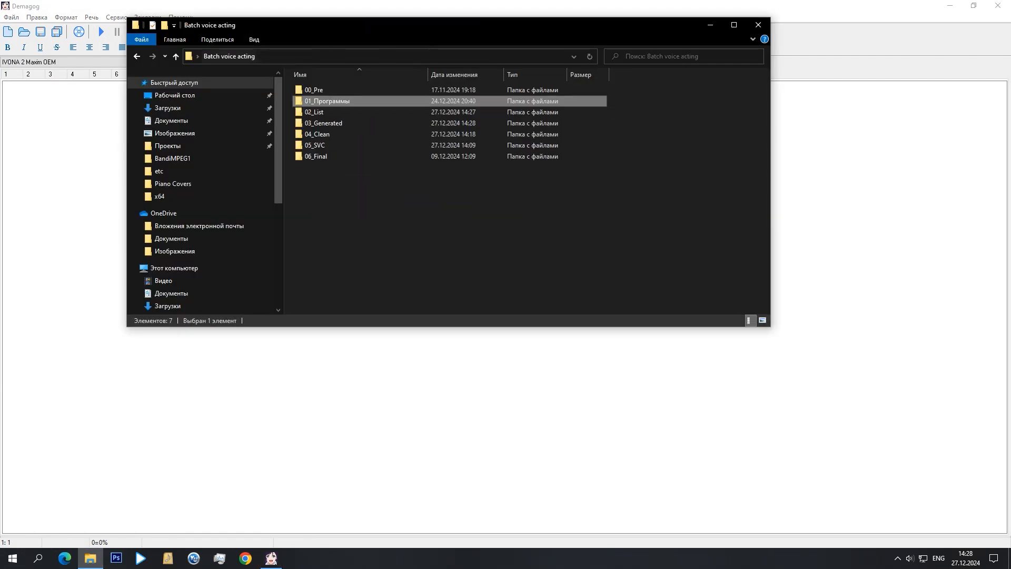
pyautogui.doubleClick(323, 123)
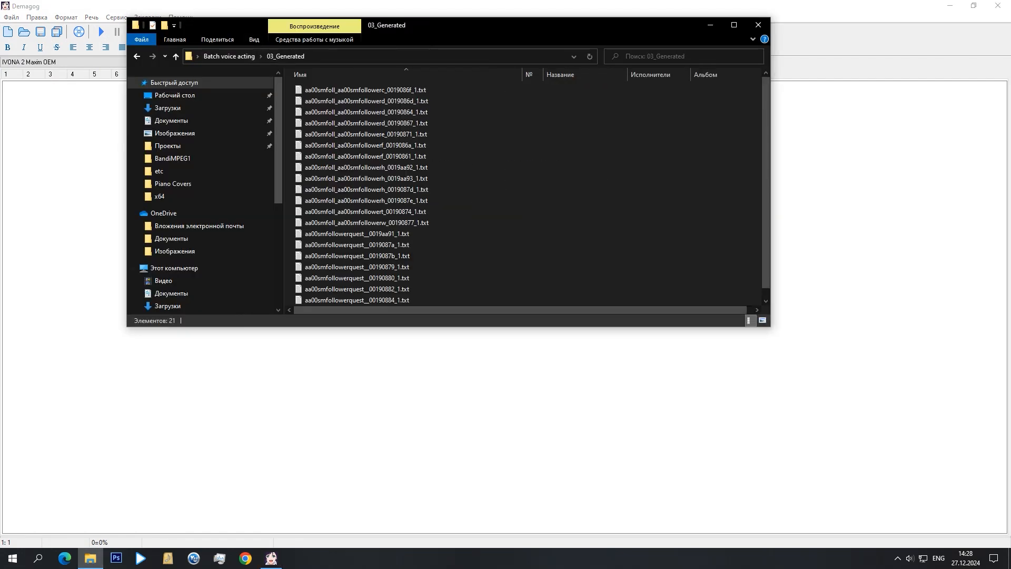
pyautogui.click(390, 57)
pyautogui.hotkey('ctrl', 'c')
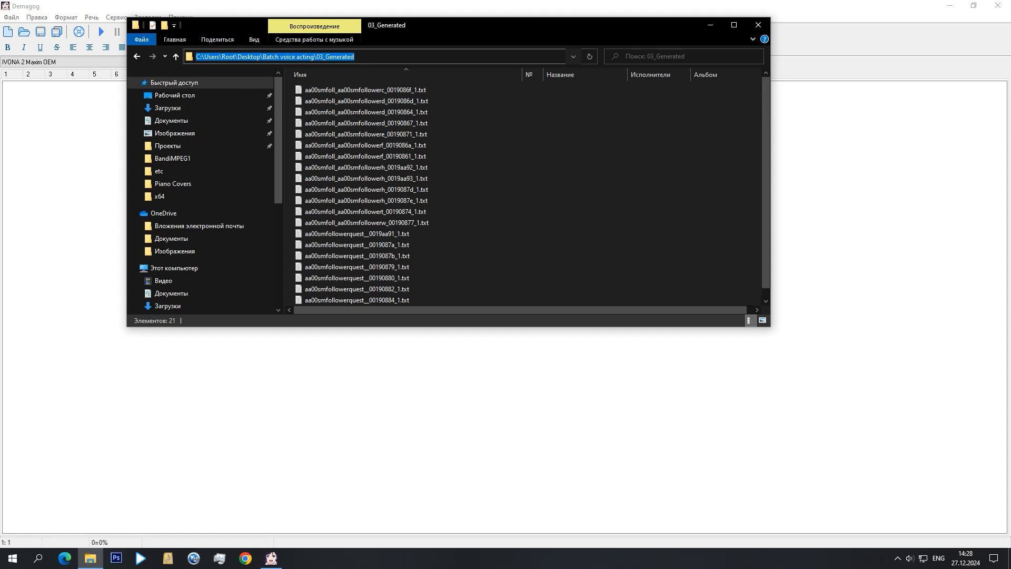
pyautogui.click(710, 25)
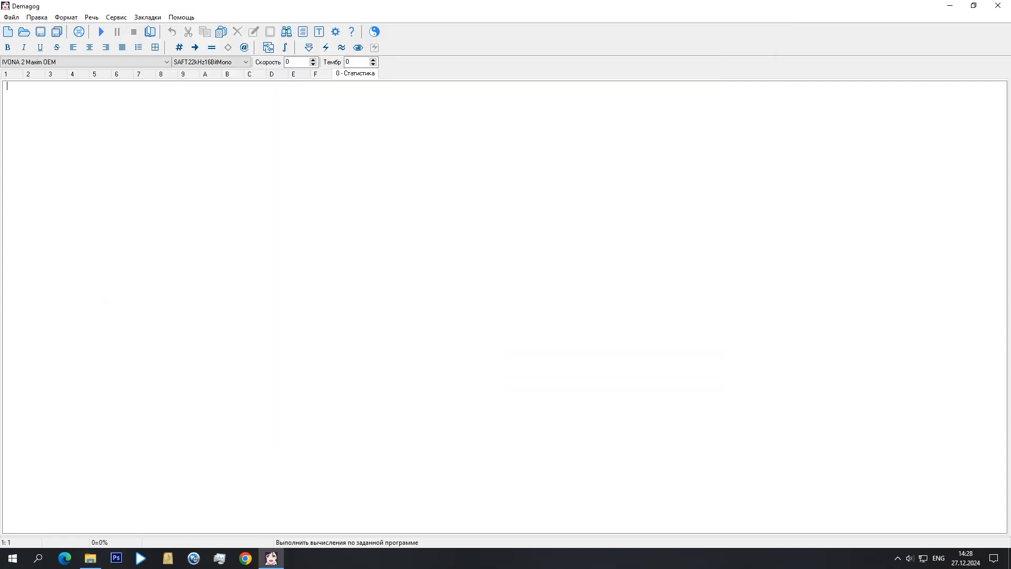
# Open the Batch Text to Speech.py script from Demagog's Silero scripts folder.
pyautogui.click(285, 48)
pyautogui.press('Return')
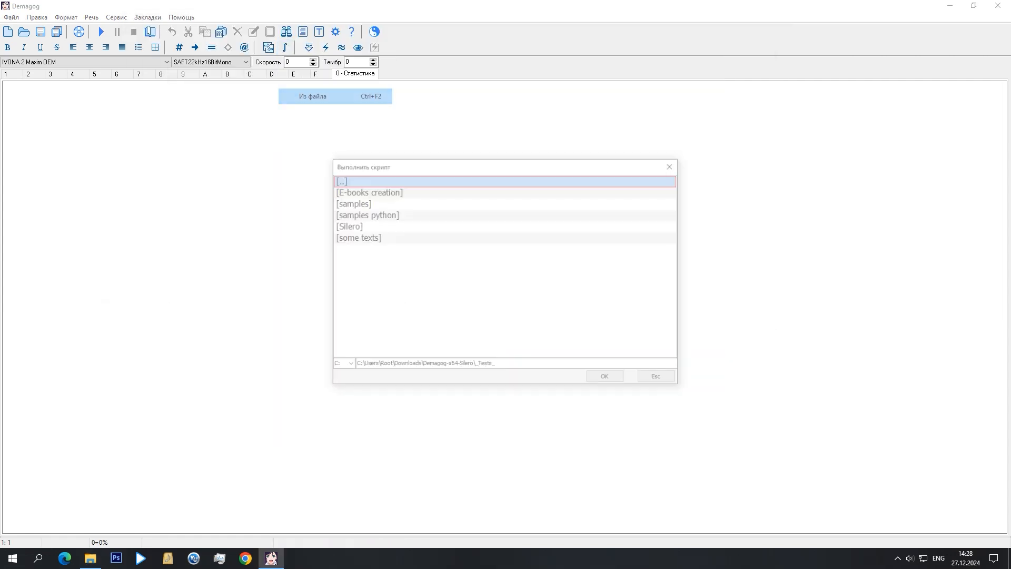
pyautogui.doubleClick(346, 225)
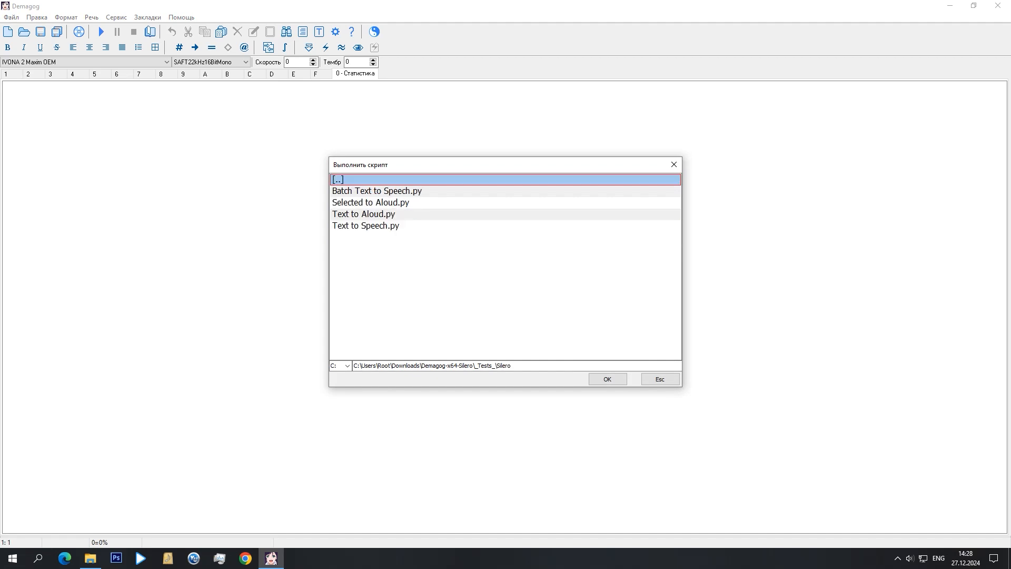
pyautogui.doubleClick(377, 191)
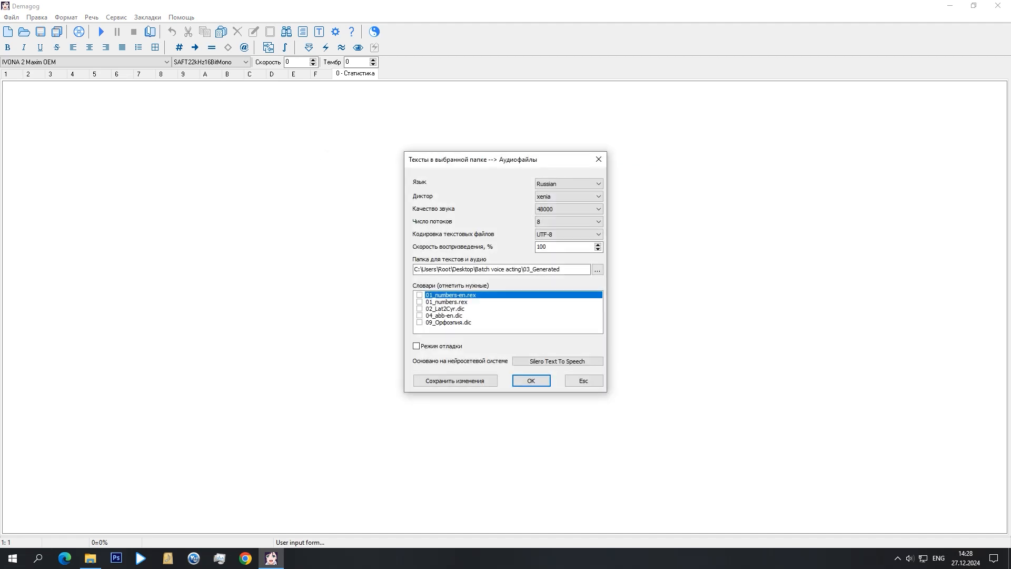
# Paste the 03_Generated path as the folder for texts and audio, run the batch speech generation, and close Demagog.
pyautogui.moveTo(568, 269); pyautogui.dragTo(413, 269)
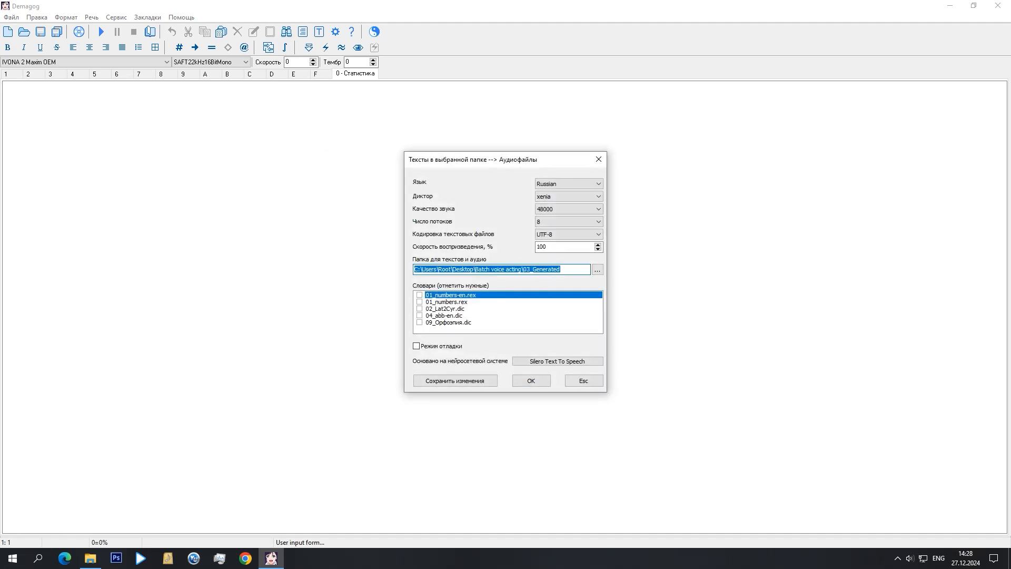
pyautogui.hotkey('ctrl', 'v')
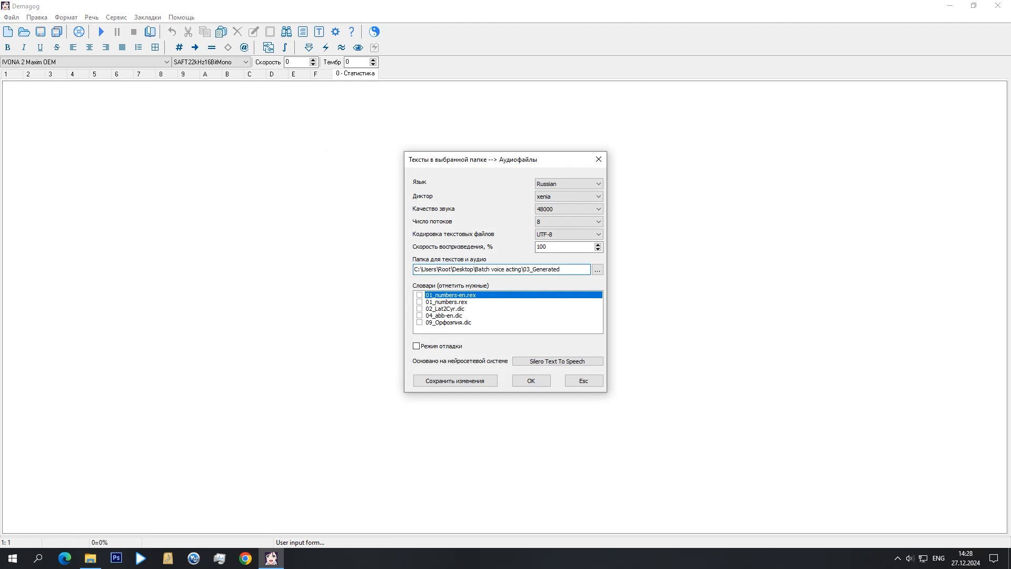
pyautogui.click(579, 209)
pyautogui.click(579, 209)
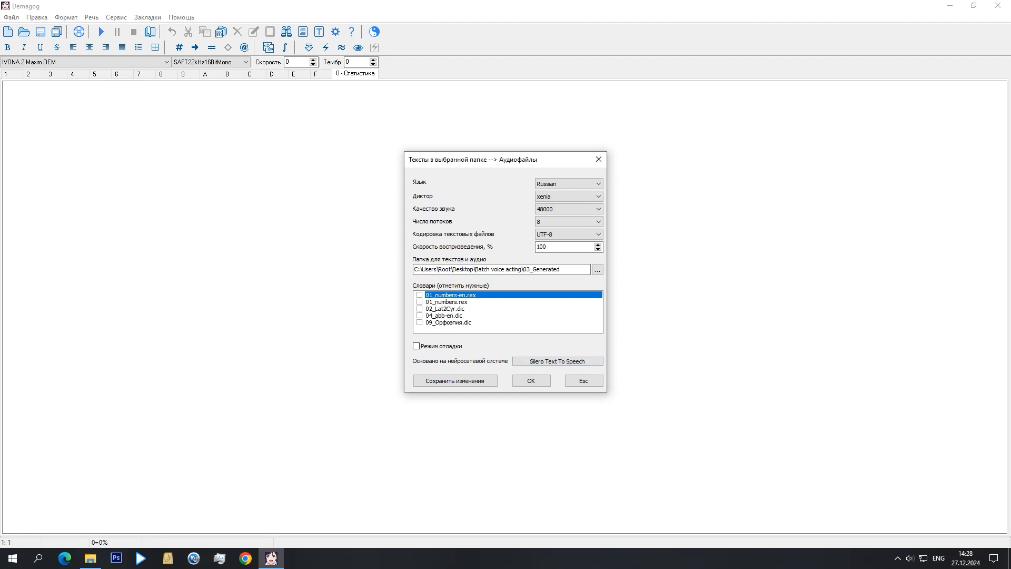
pyautogui.press('Return')
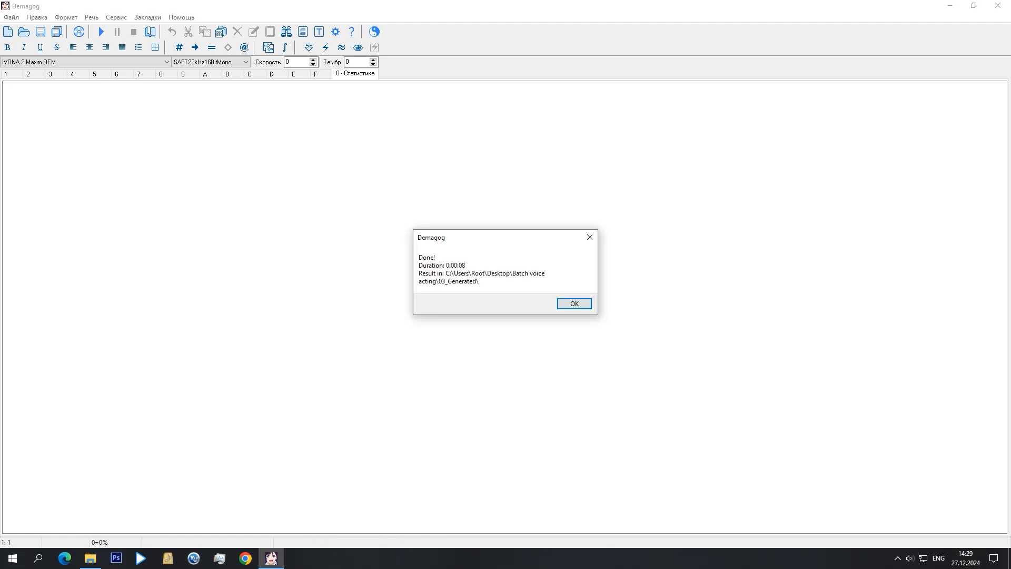
pyautogui.press('Return')
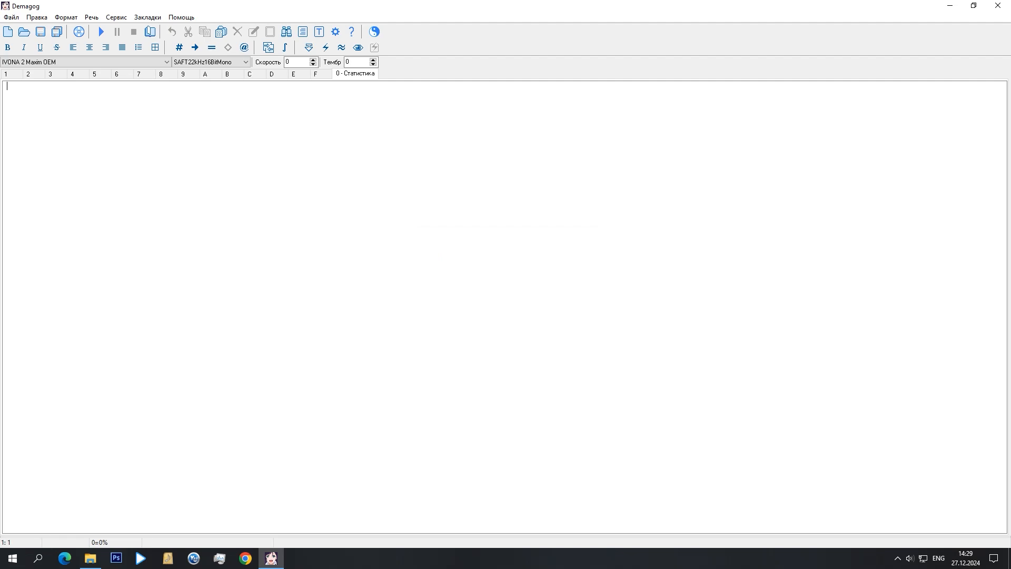
pyautogui.hotkey('alt', 'F4')
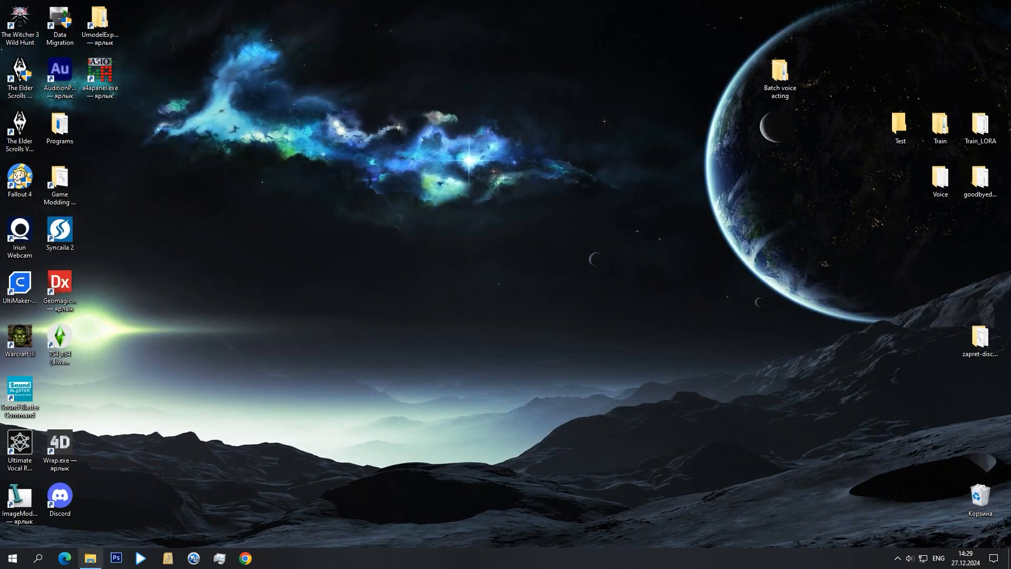
# Return to the 03_Generated folder in File Explorer, widen the window, add the Type (Тип) column and sort the files by type.
pyautogui.click(90, 558)
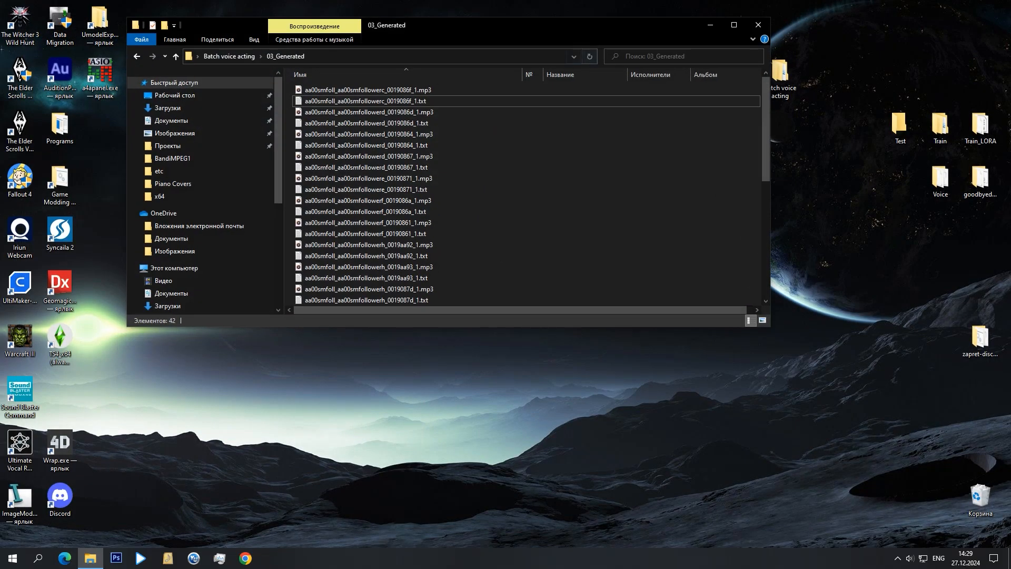
pyautogui.moveTo(770, 113); pyautogui.dragTo(866, 113)
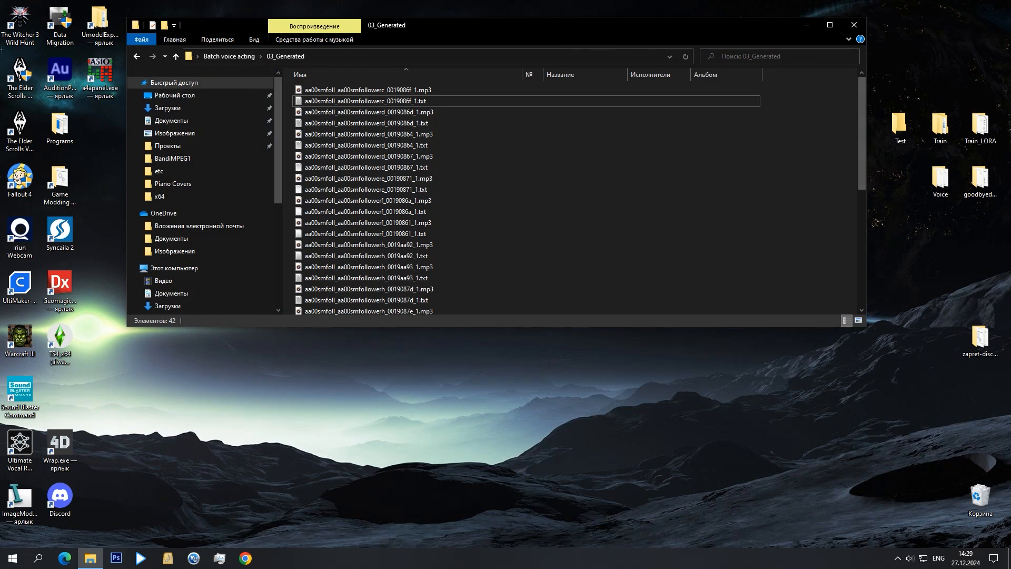
pyautogui.rightClick(816, 74)
pyautogui.click(842, 155)
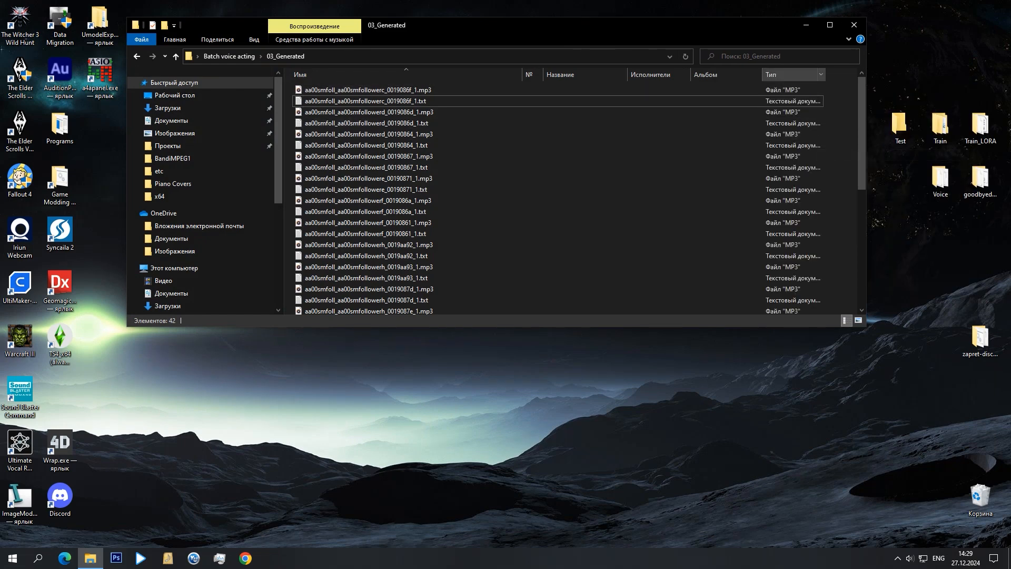
pyautogui.click(789, 74)
# Delete all text files from 03_Generated and sort the remaining MP3 files by name.
pyautogui.click(408, 90)
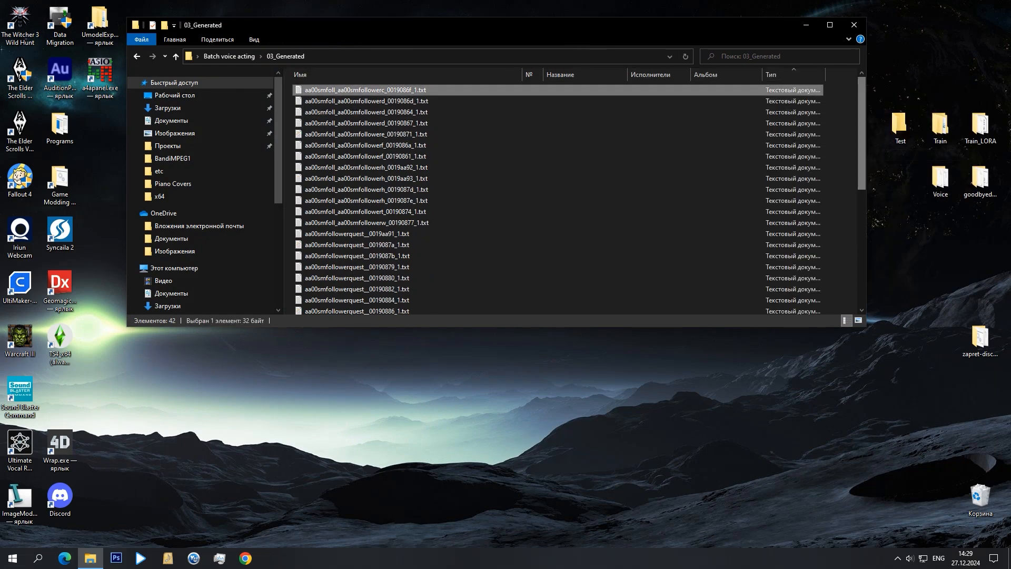
pyautogui.scroll(-4, 579, 198)
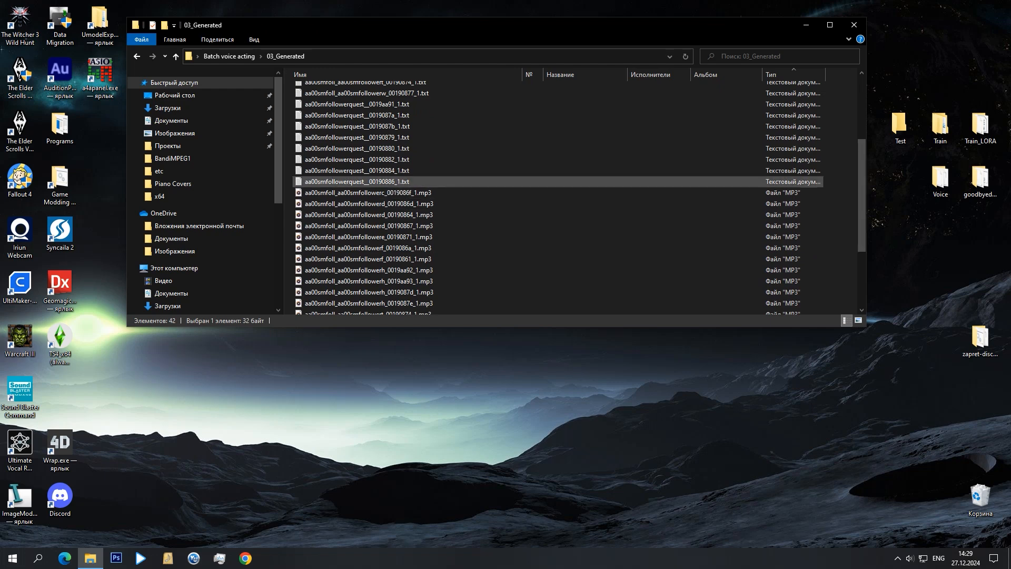
pyautogui.keyDown('shift'); pyautogui.click(369, 181); pyautogui.keyUp('shift')
pyautogui.press('Delete')
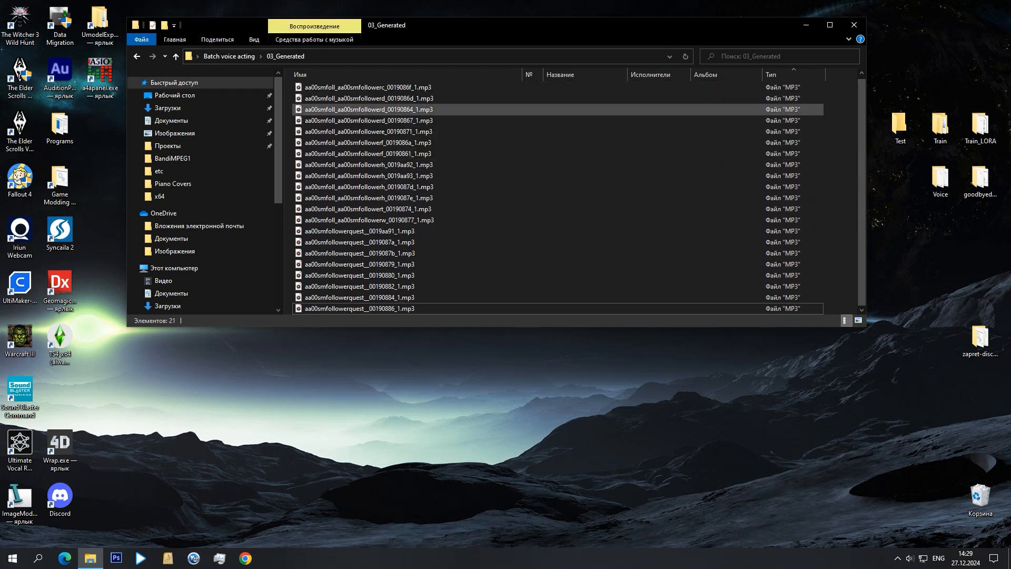
pyautogui.click(402, 75)
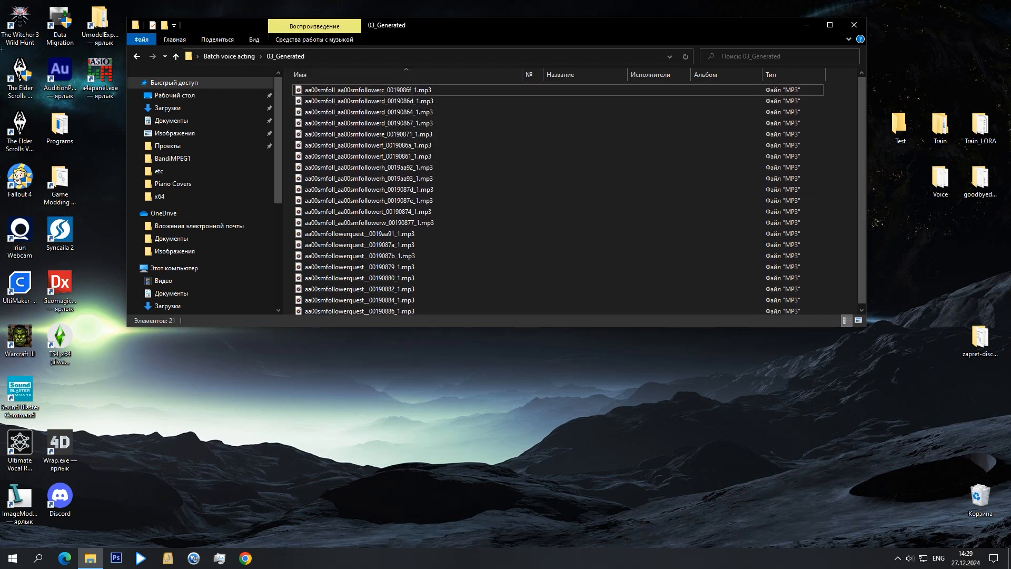
# Launch Adobe Audition and open all MP3 files from 03_Generated appended together into a new file.
pyautogui.moveTo(474, 25); pyautogui.dragTo(586, 45)
pyautogui.doubleClick(59, 73)
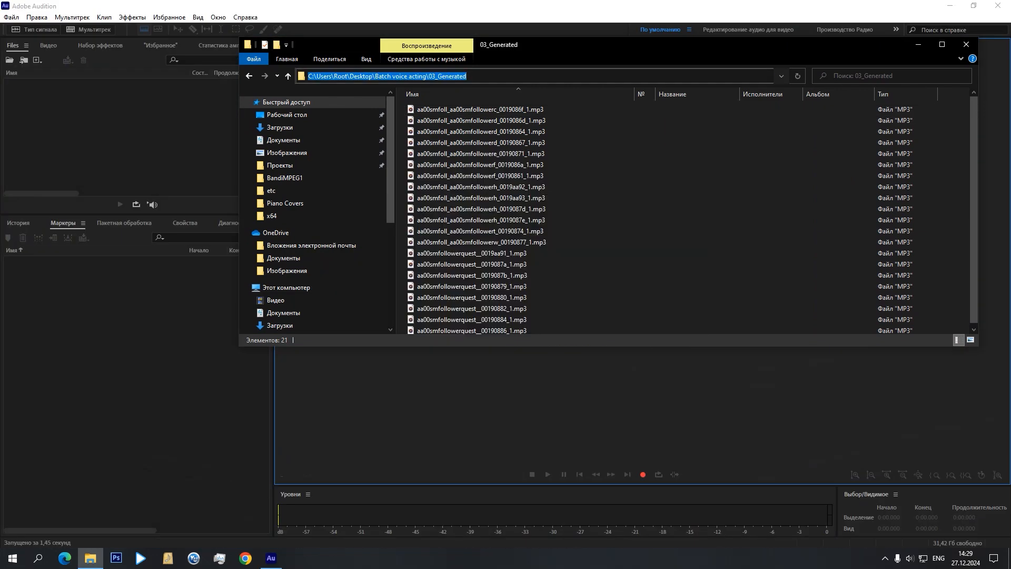
pyautogui.click(11, 17)
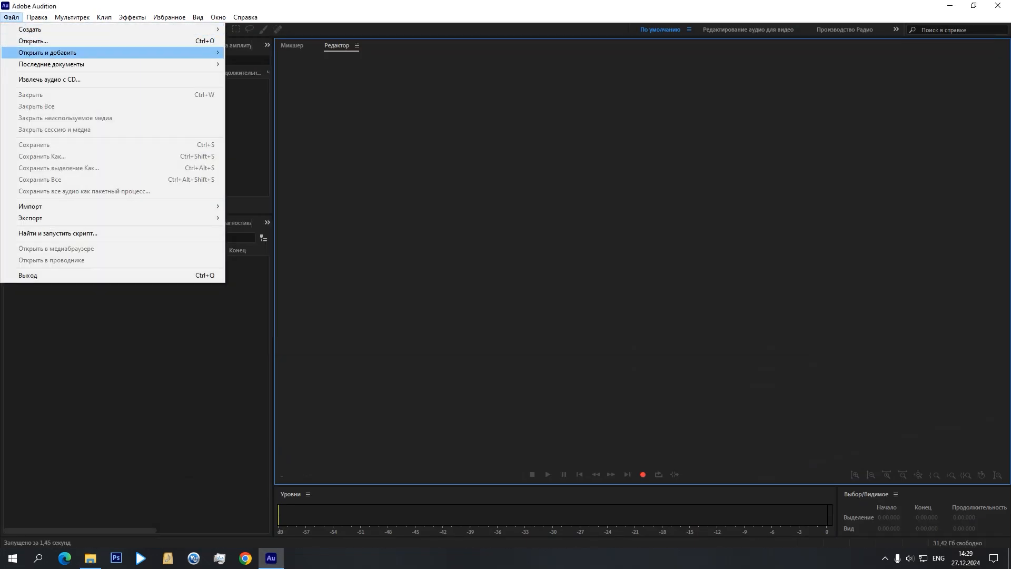
pyautogui.moveTo(47, 53)
pyautogui.click(255, 53)
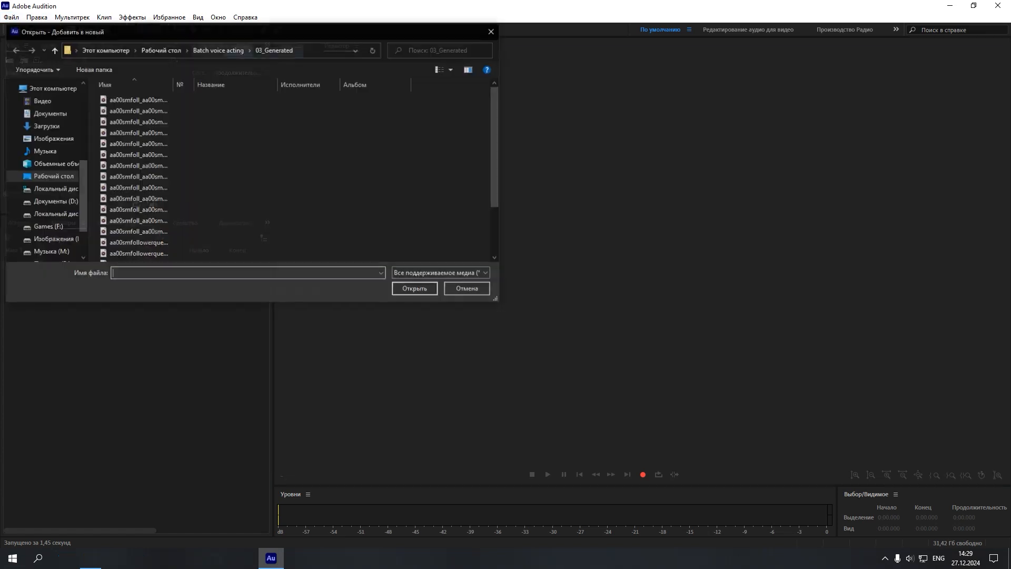
pyautogui.click(324, 49)
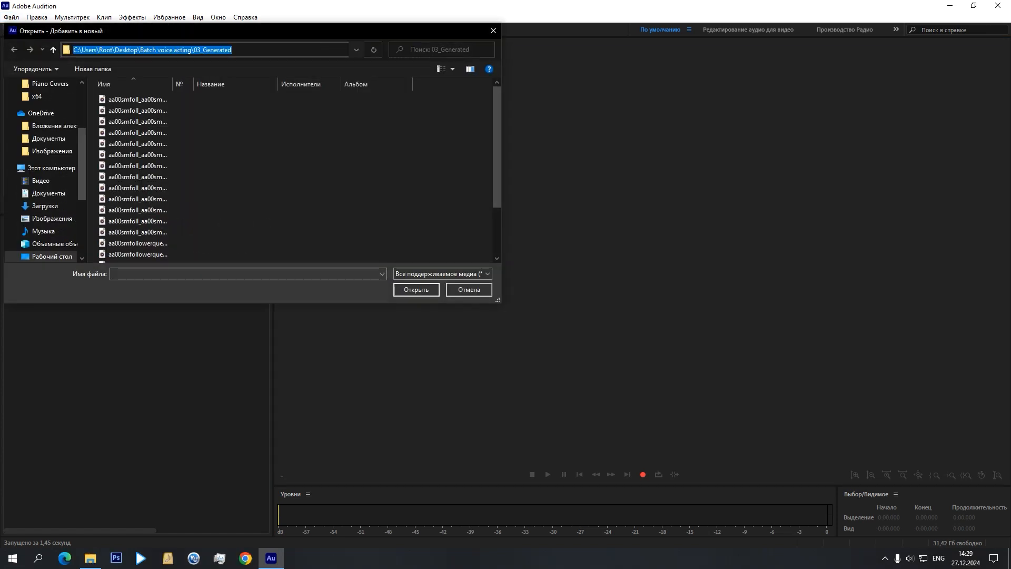
pyautogui.click(137, 100)
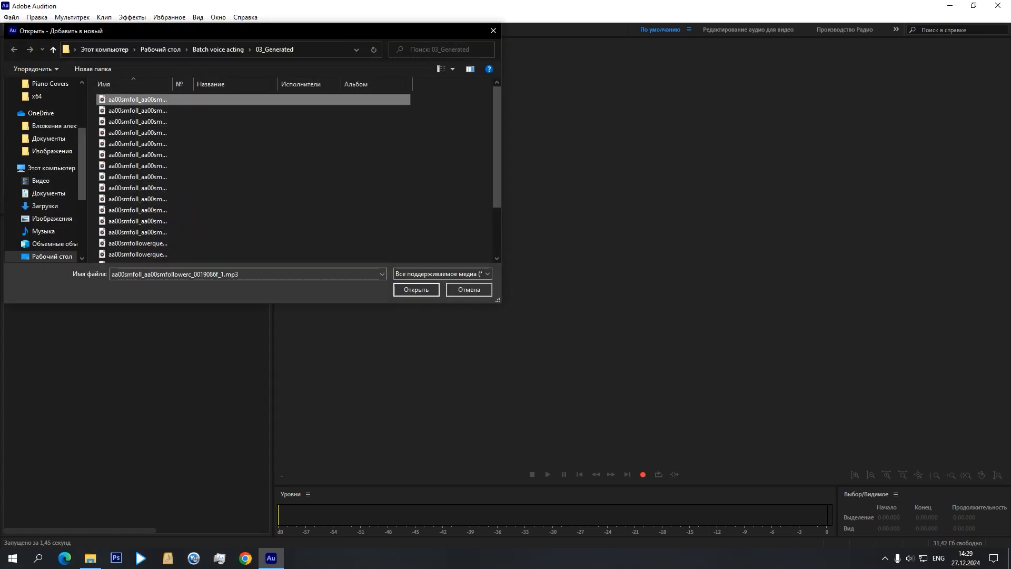
pyautogui.hotkey('ctrl', 'a')
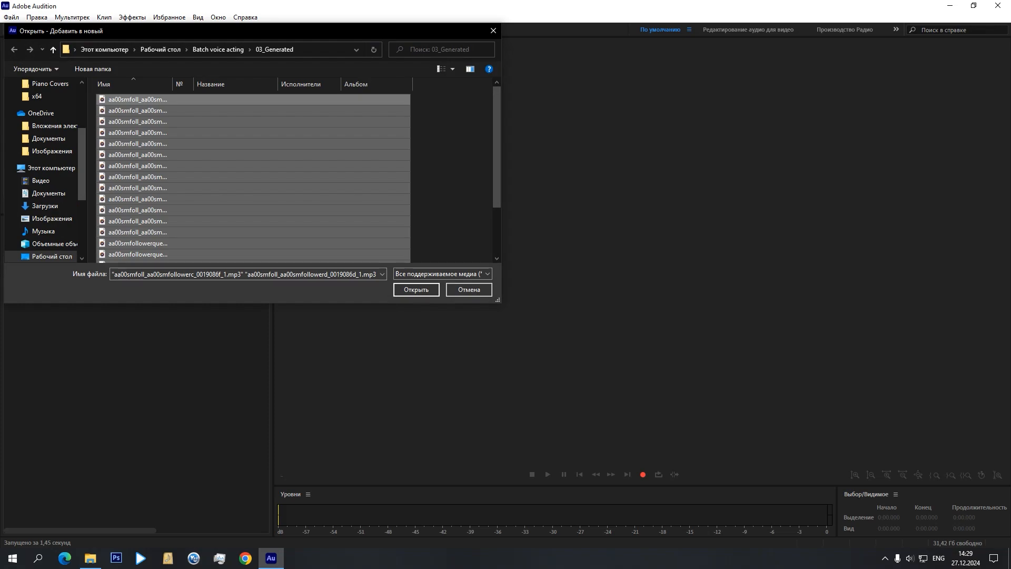
pyautogui.press('Return')
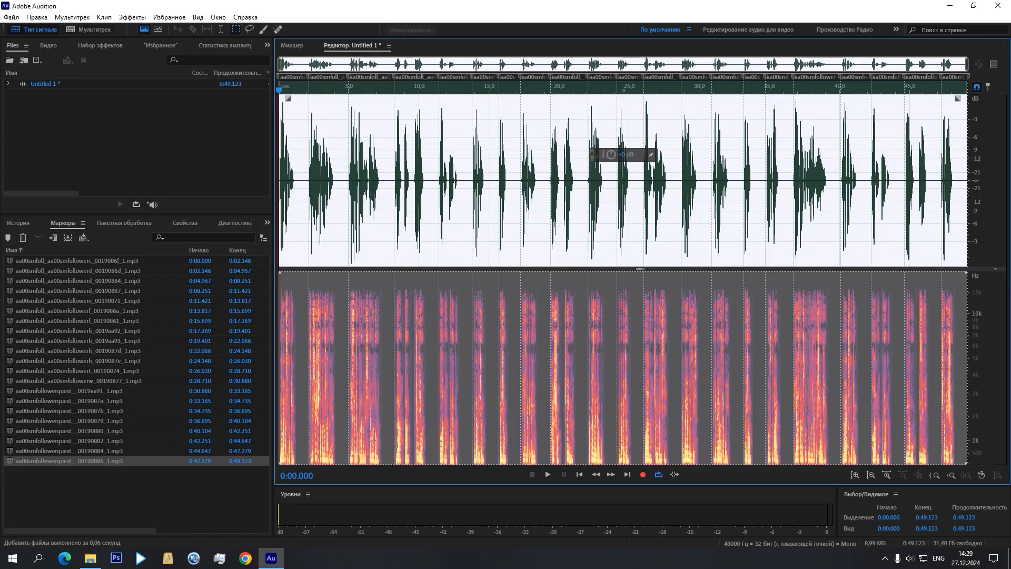
# Scan the whole joined recording with the Delete Silence (Удаление тишины) diagnostic and delete all detected silent gaps.
pyautogui.scroll(10, 292, 181)
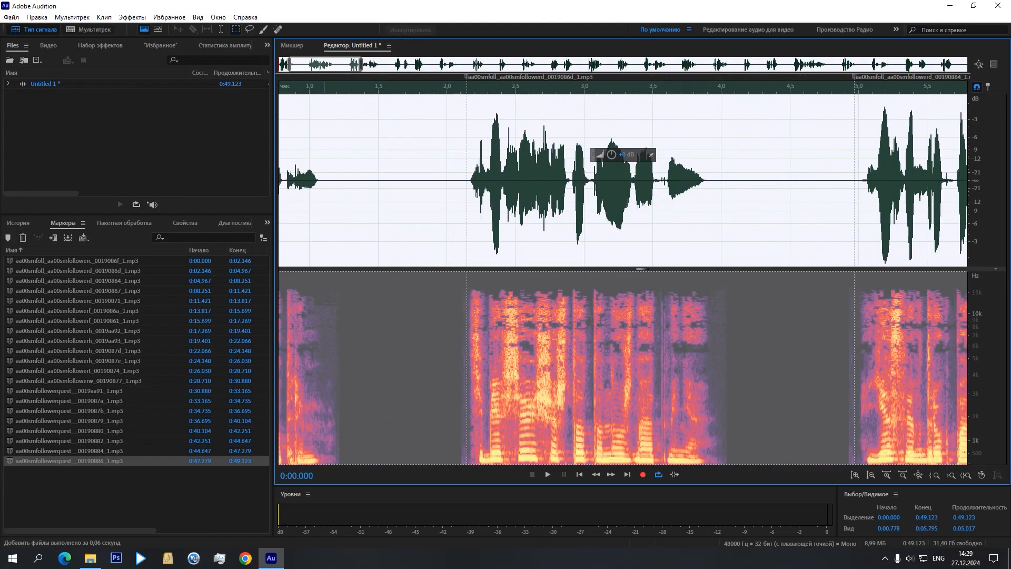
pyautogui.moveTo(359, 185); pyautogui.dragTo(522, 185)
pyautogui.click(234, 223)
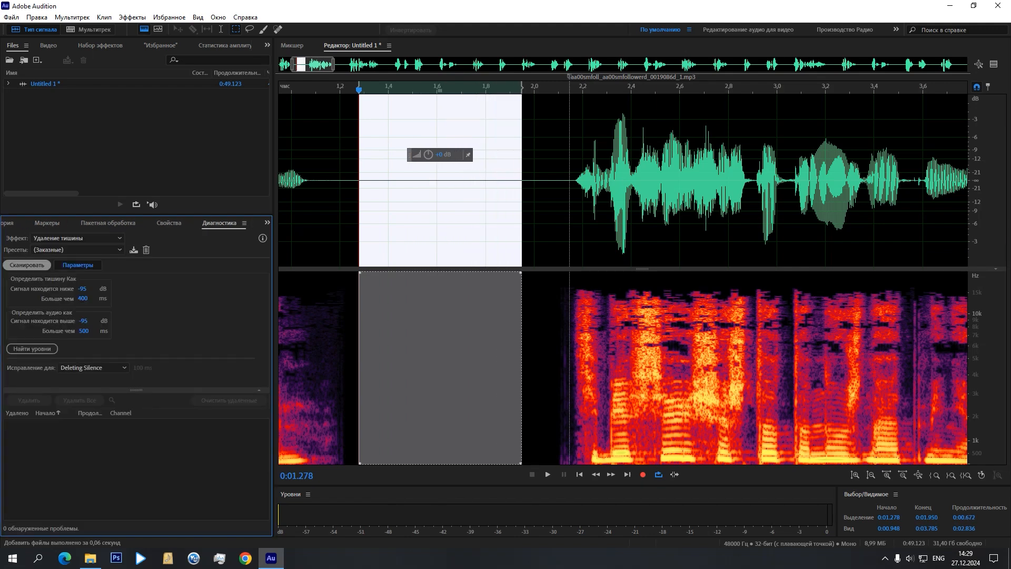
pyautogui.click(27, 265)
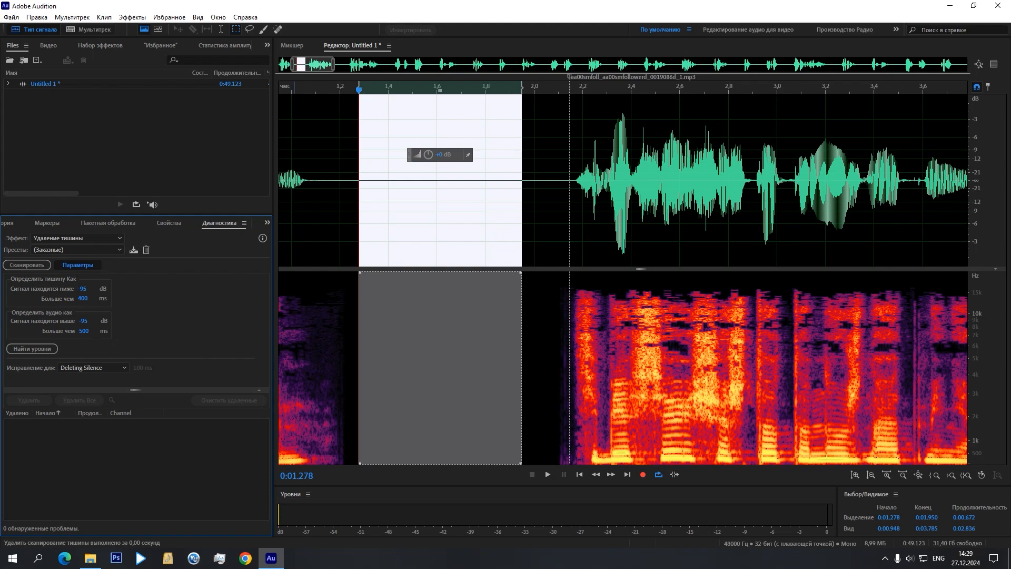
pyautogui.click(376, 211)
pyautogui.click(26, 264)
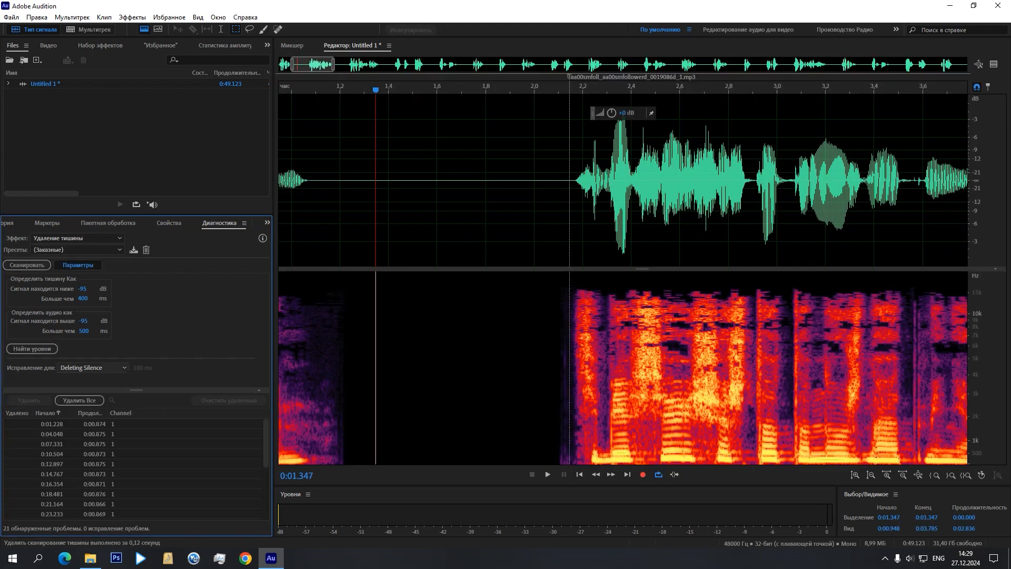
pyautogui.click(79, 400)
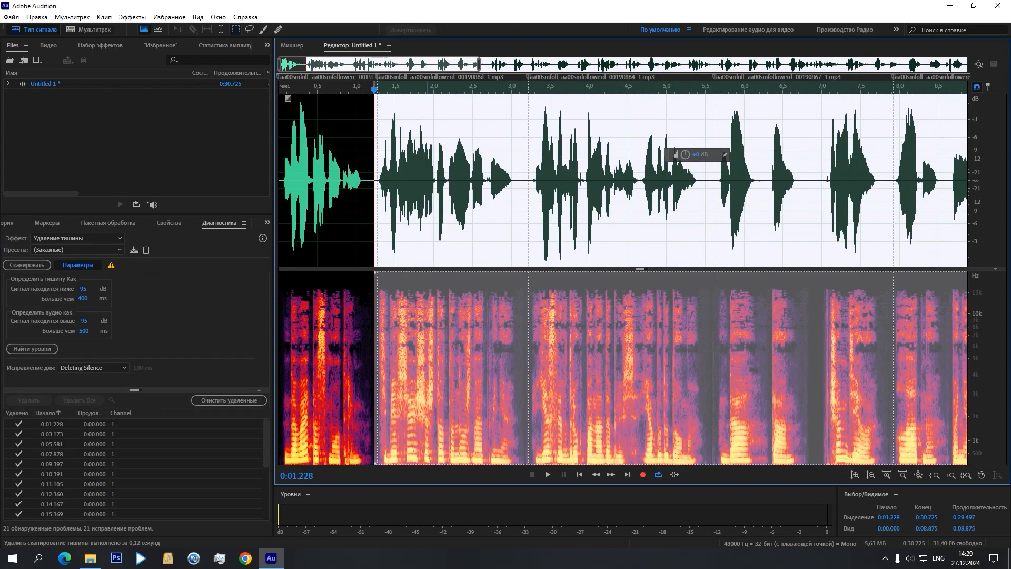
# Play the joined recording from the beginning to check the shortened pauses, and stop playback.
pyautogui.click(341, 201)
pyautogui.moveTo(326, 87); pyautogui.dragTo(279, 87)
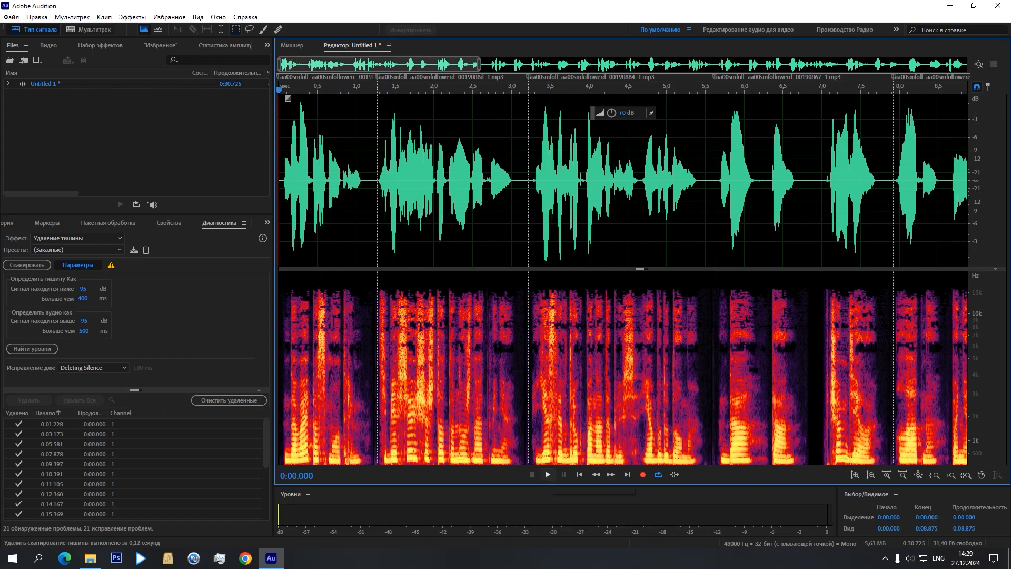
pyautogui.click(547, 475)
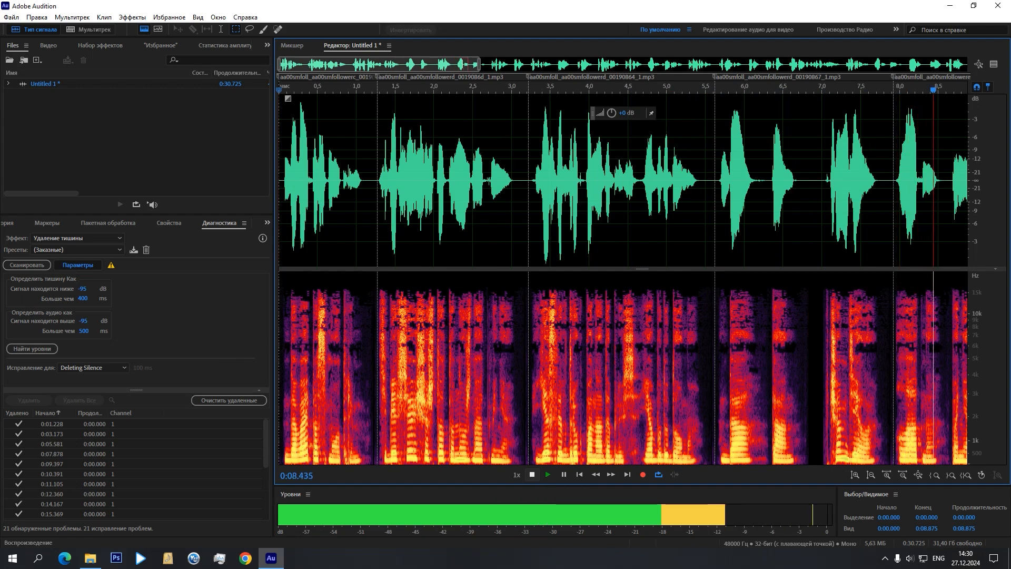
pyautogui.click(532, 475)
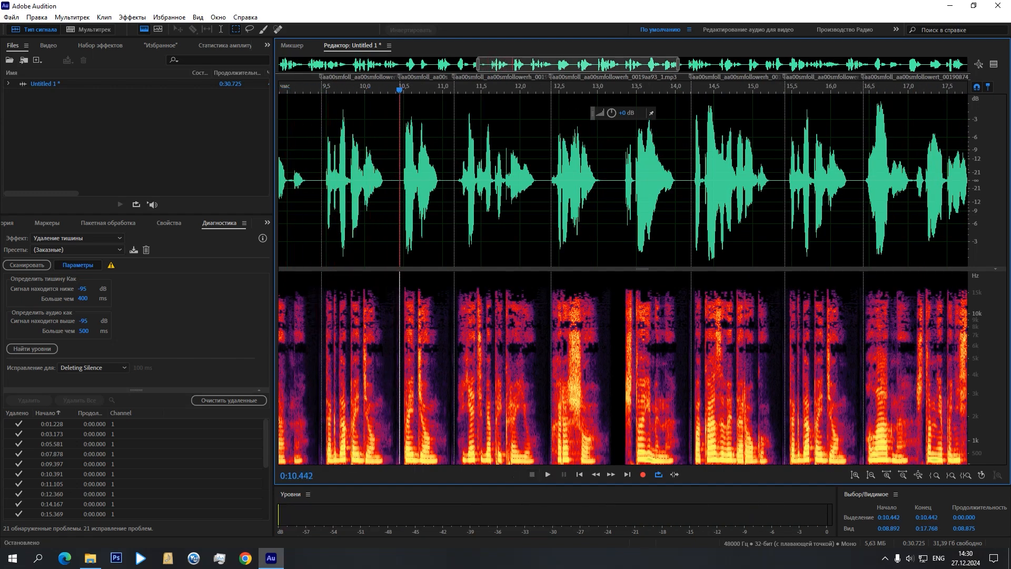
# Select all markers of the joined recording and export them to Маркеры.csv in the 03_Generated folder.
pyautogui.scroll(-4, 623, 279)
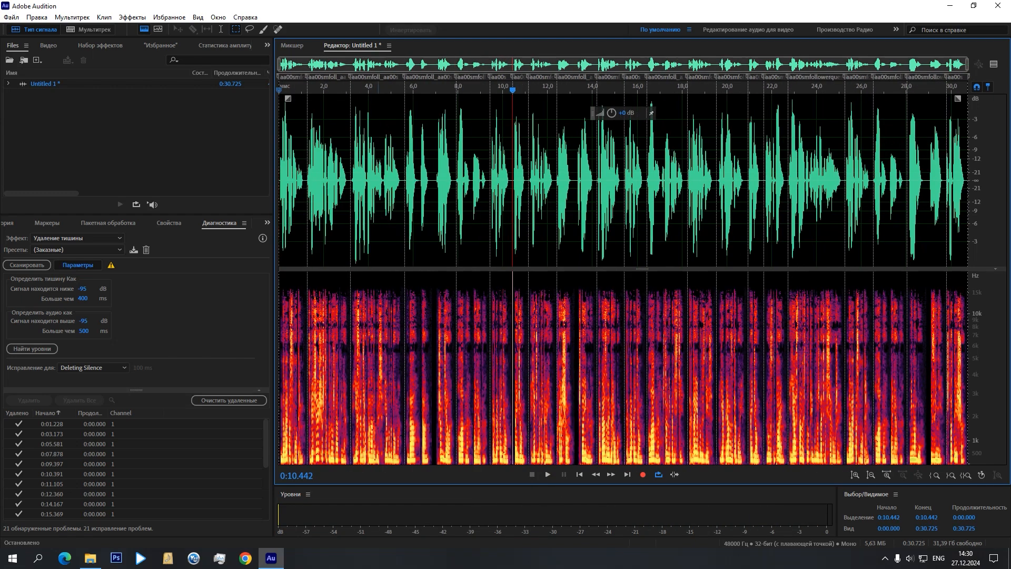
pyautogui.moveTo(290, 90); pyautogui.dragTo(278, 89)
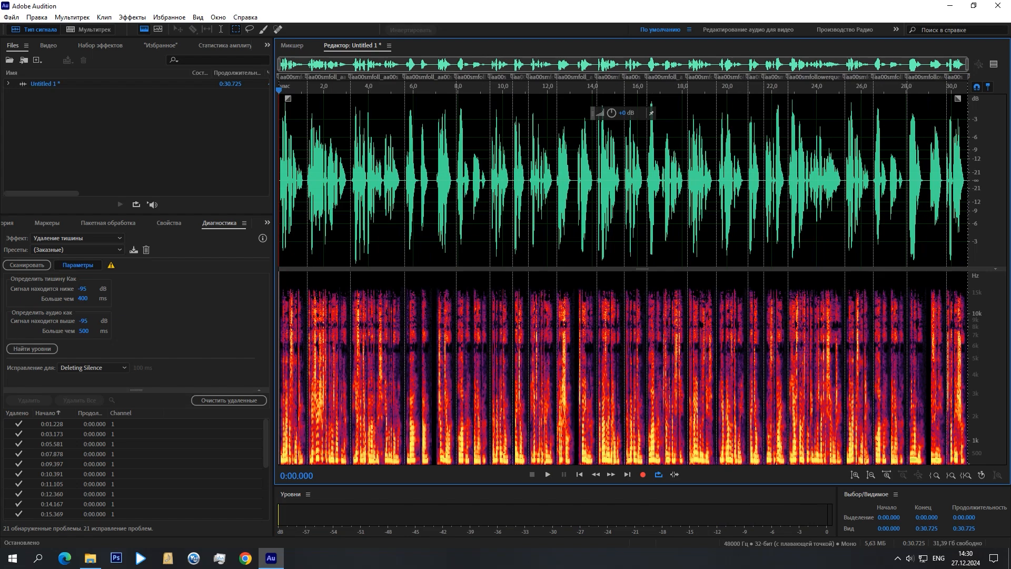
pyautogui.click(46, 223)
pyautogui.click(77, 260)
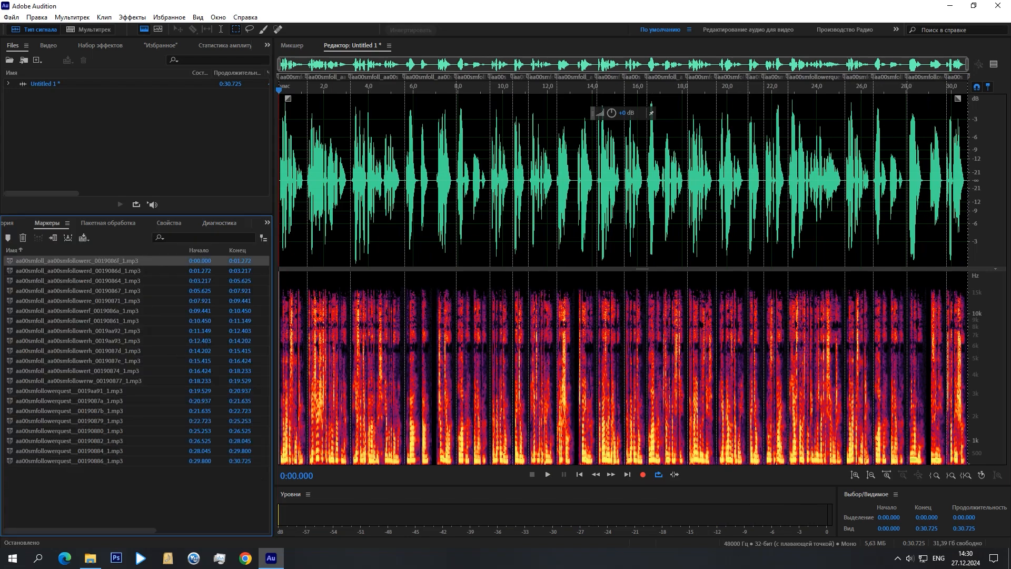
pyautogui.hotkey('ctrl', 'a')
pyautogui.rightClick(122, 266)
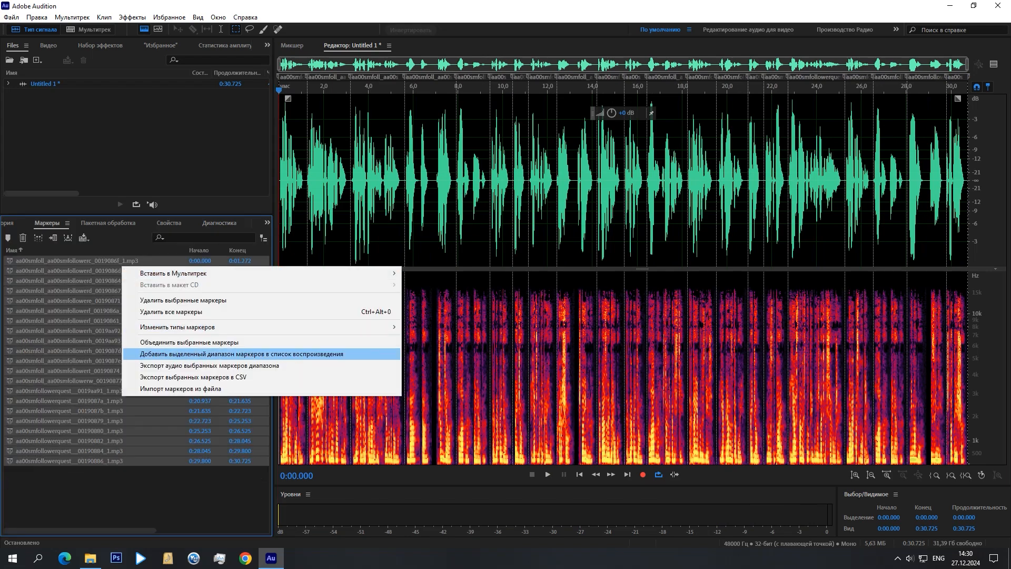
pyautogui.press('Return')
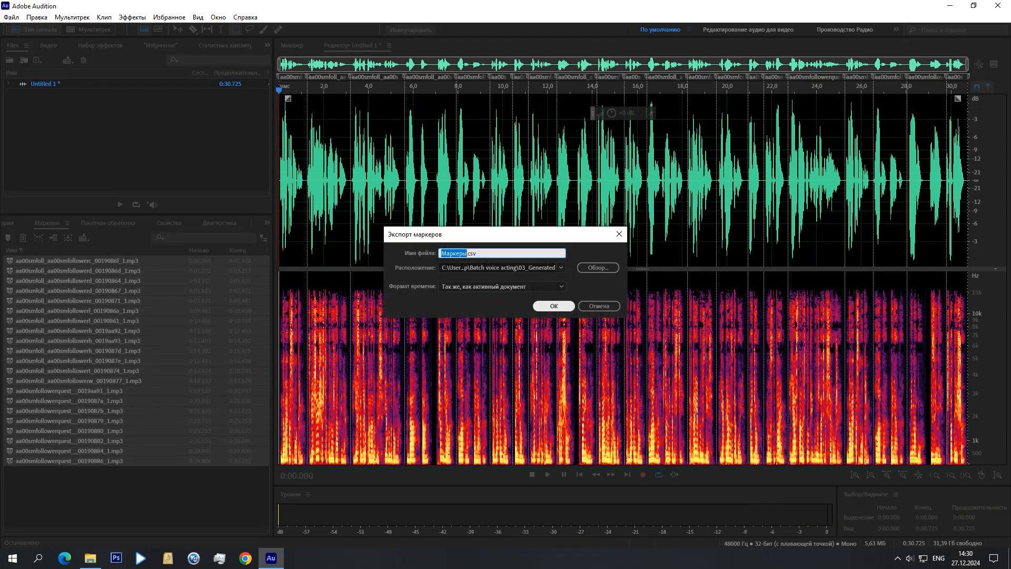
pyautogui.press('Return')
# Switch to File Explorer and open Маркеры.csv from the 03_Generated folder in Notepad++.
pyautogui.click(90, 558)
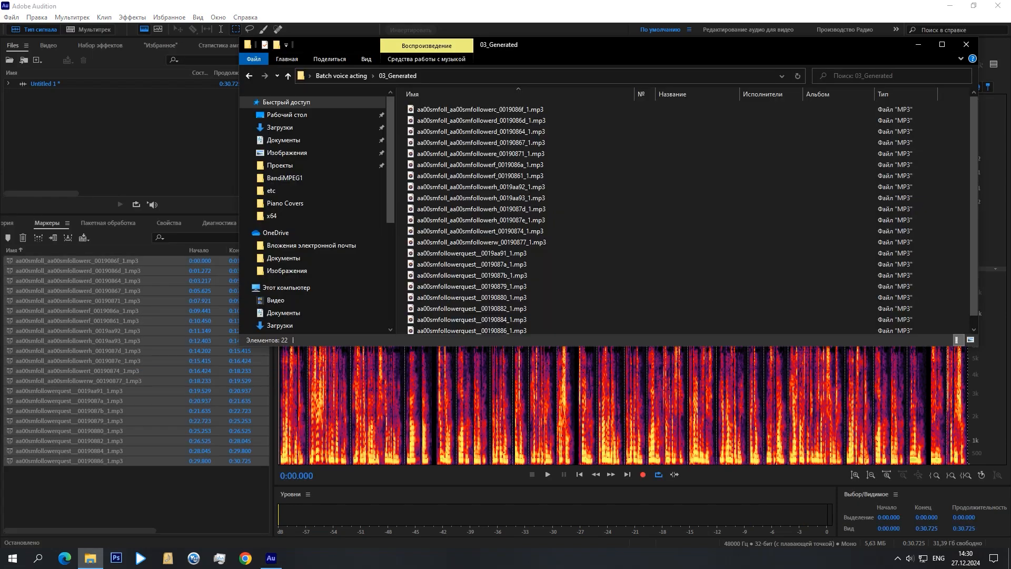
pyautogui.moveTo(533, 49); pyautogui.dragTo(462, 42)
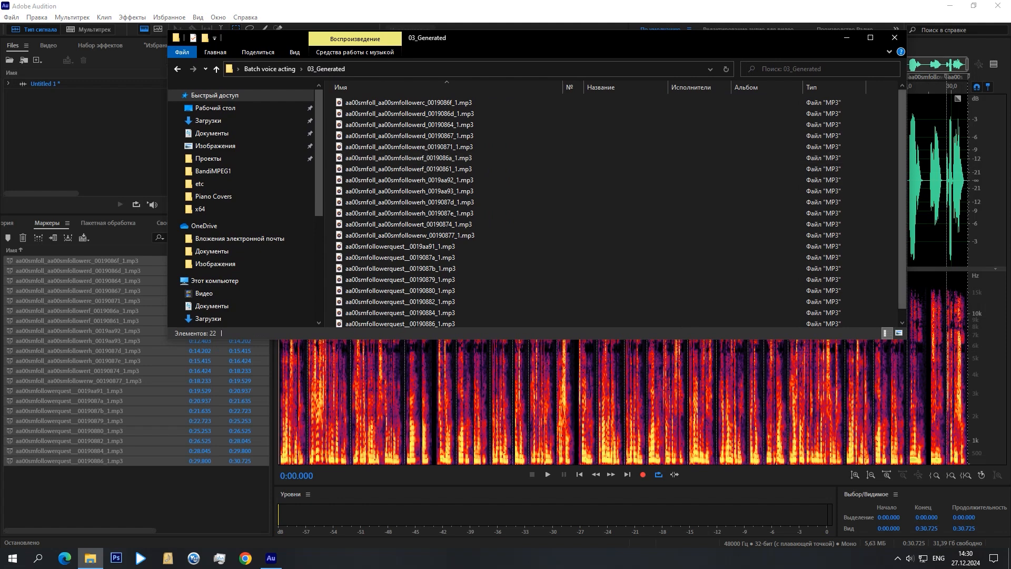
pyautogui.moveTo(902, 184); pyautogui.dragTo(902, 193)
pyautogui.rightClick(372, 321)
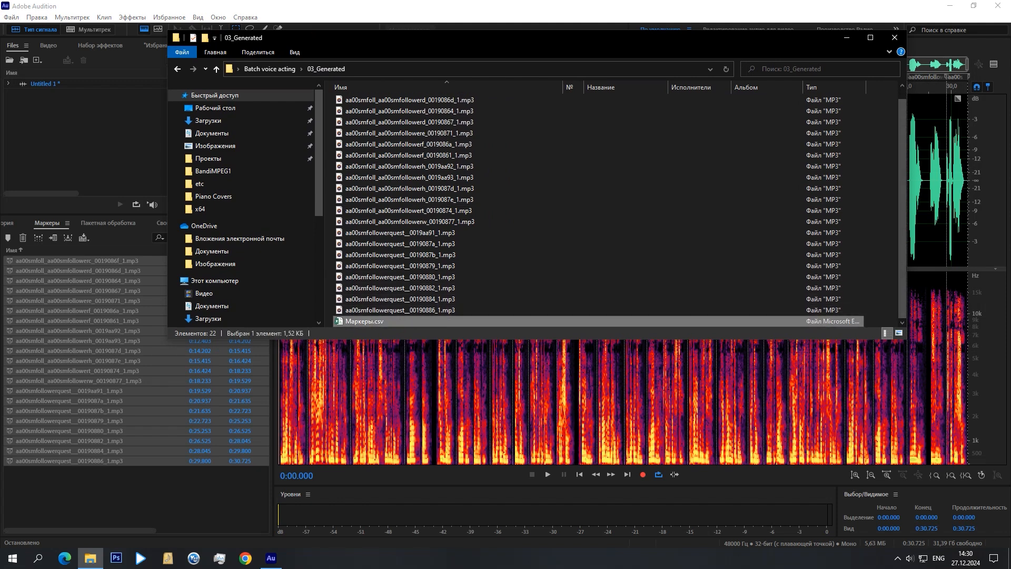
pyautogui.click(418, 83)
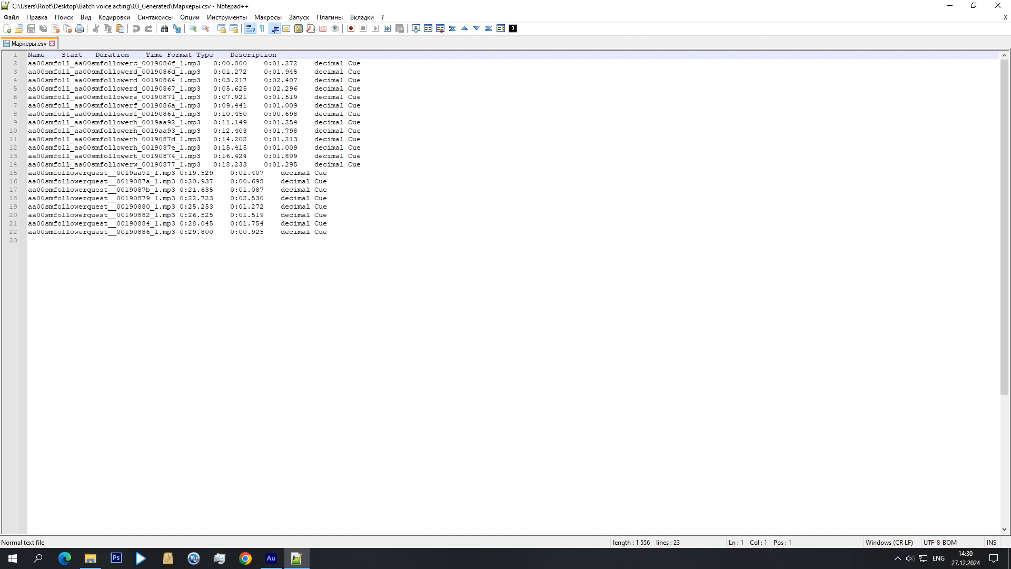
# Remove every ".mp3" from the marker names in Маркеры.csv by replacing it with nothing, and save the file.
pyautogui.moveTo(213, 63); pyautogui.dragTo(201, 63)
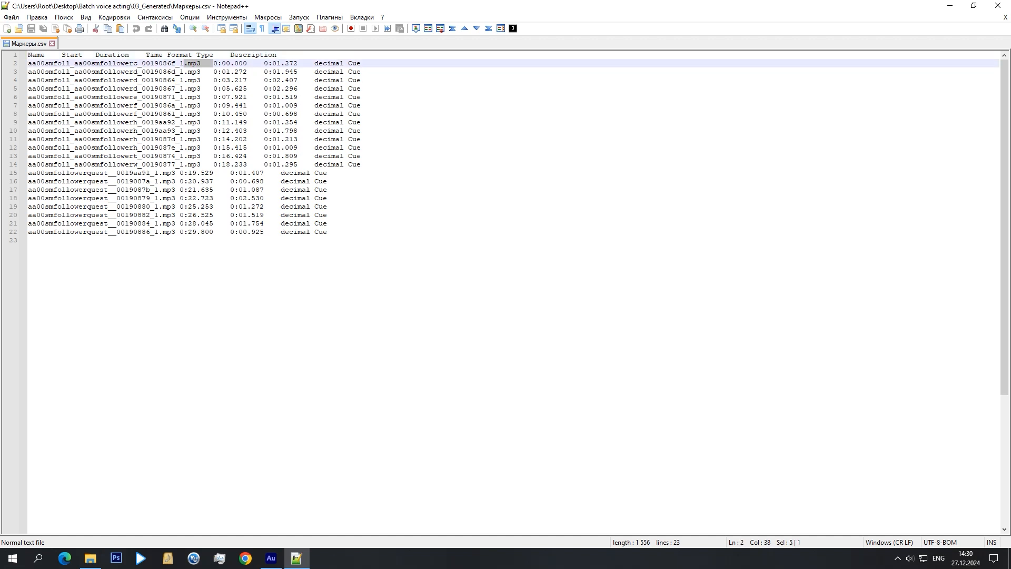
pyautogui.rightClick(186, 64)
pyautogui.click(187, 63)
pyautogui.moveTo(201, 64); pyautogui.dragTo(184, 63)
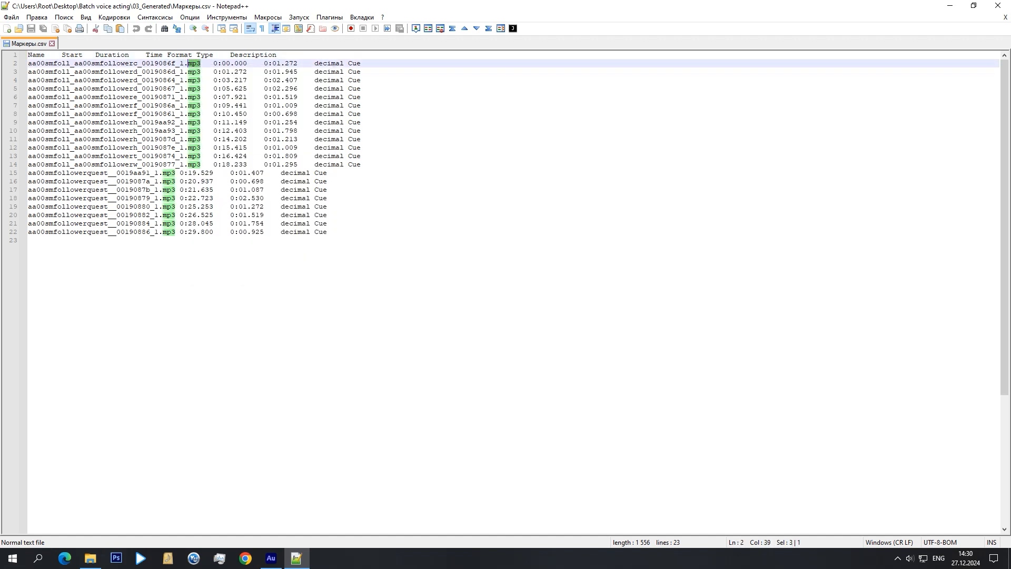
pyautogui.rightClick(187, 63)
pyautogui.click(211, 82)
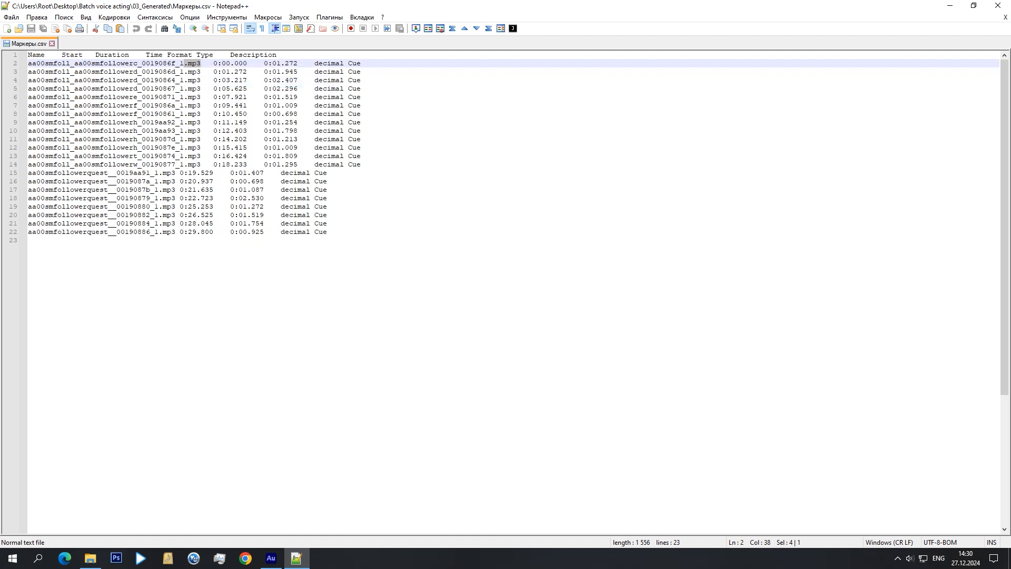
pyautogui.click(64, 17)
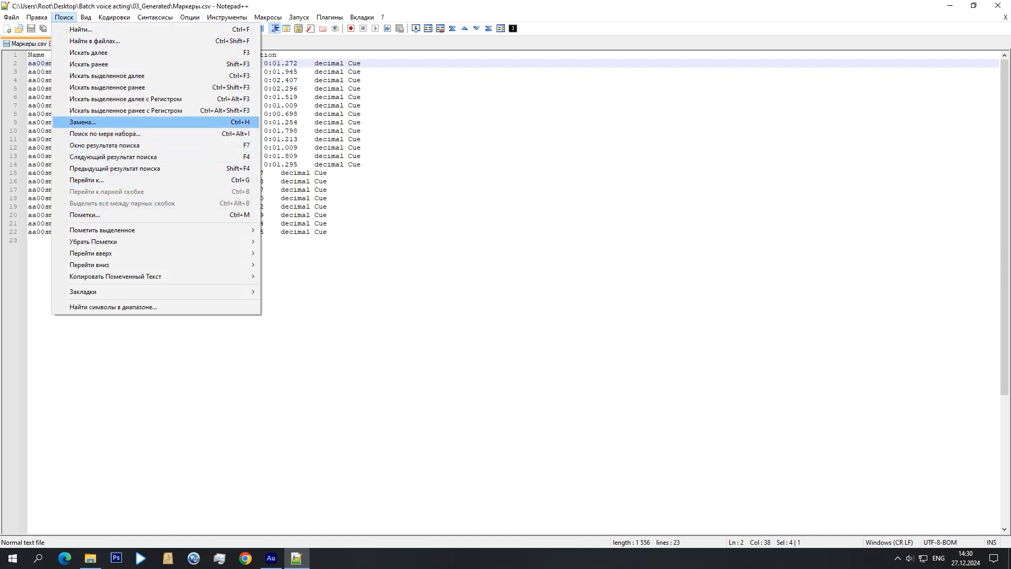
pyautogui.click(82, 122)
pyautogui.click(390, 166)
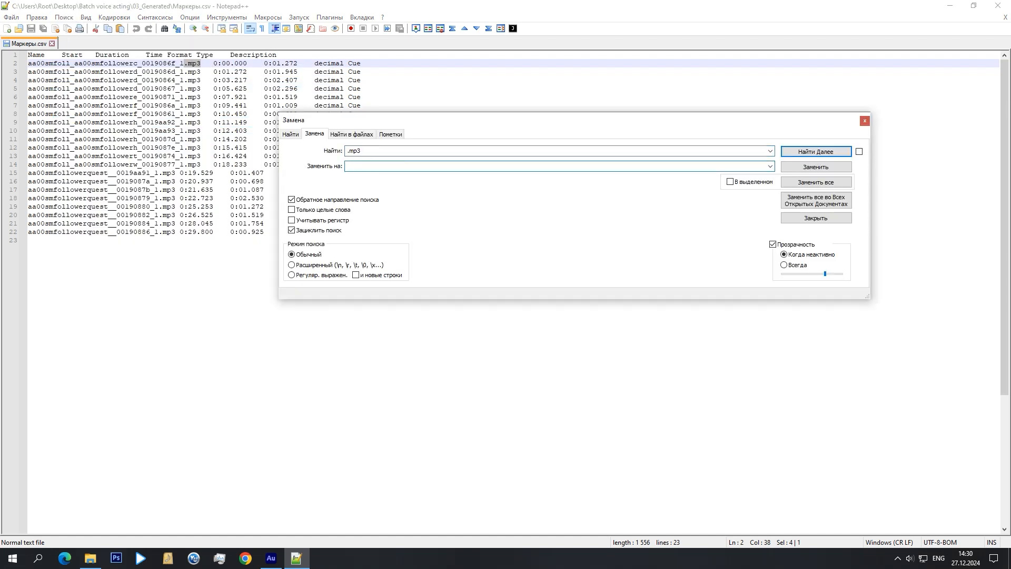
pyautogui.click(816, 182)
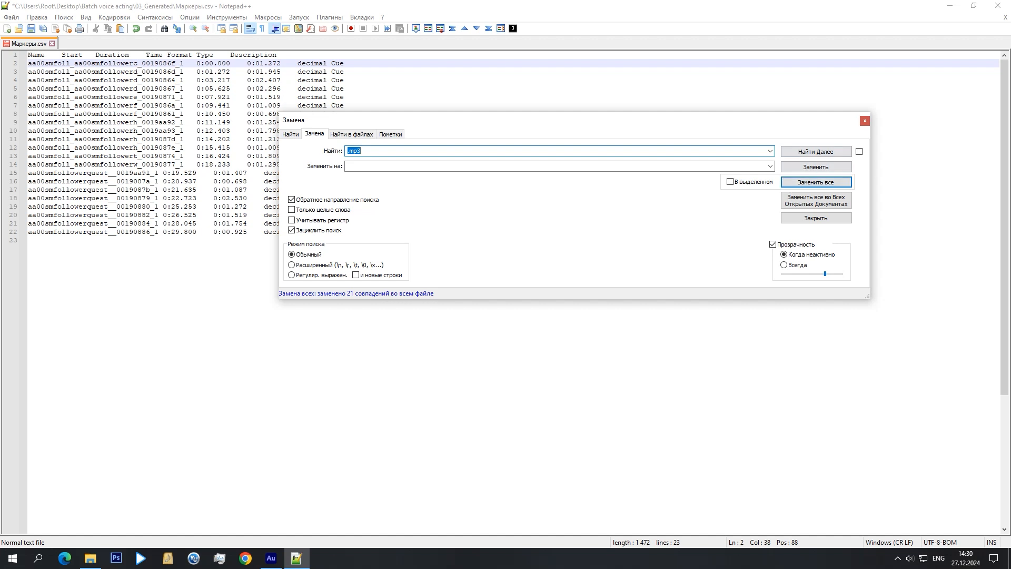
pyautogui.press('Escape')
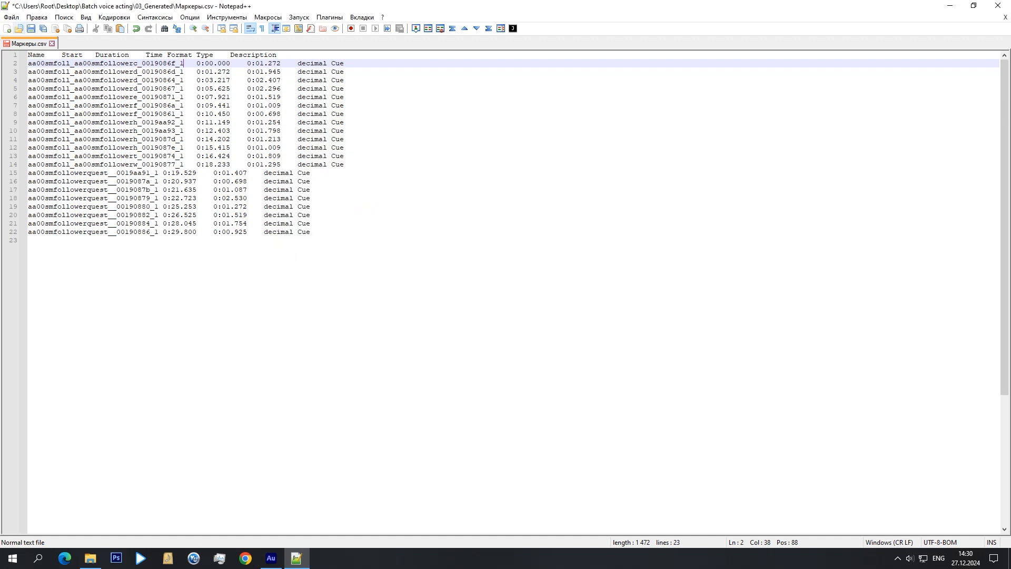
pyautogui.hotkey('ctrl', 's')
# Switch back to Adobe Audition and delete all markers from the joined recording.
pyautogui.hotkey('alt', 'Tab')
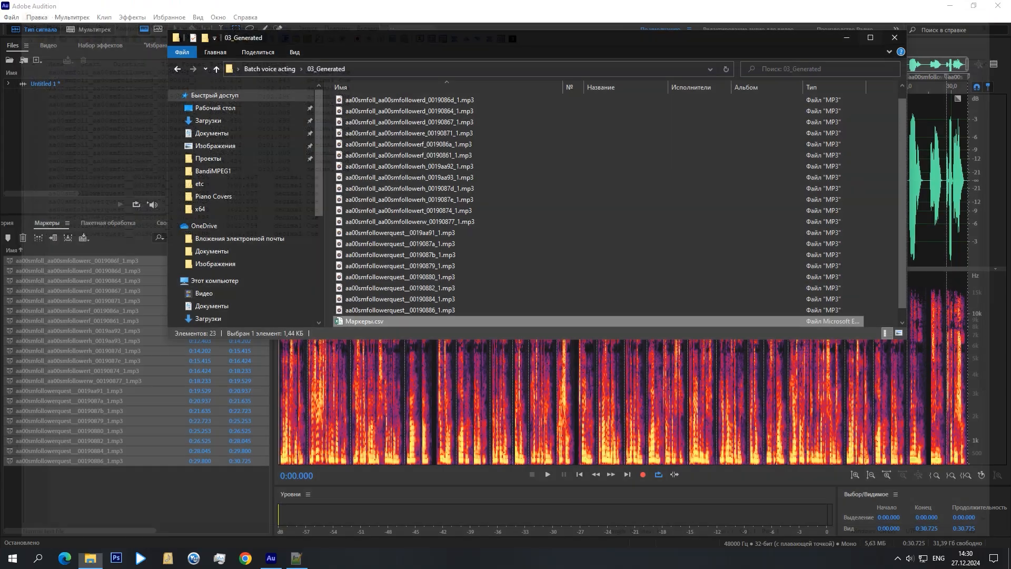
pyautogui.rightClick(162, 398)
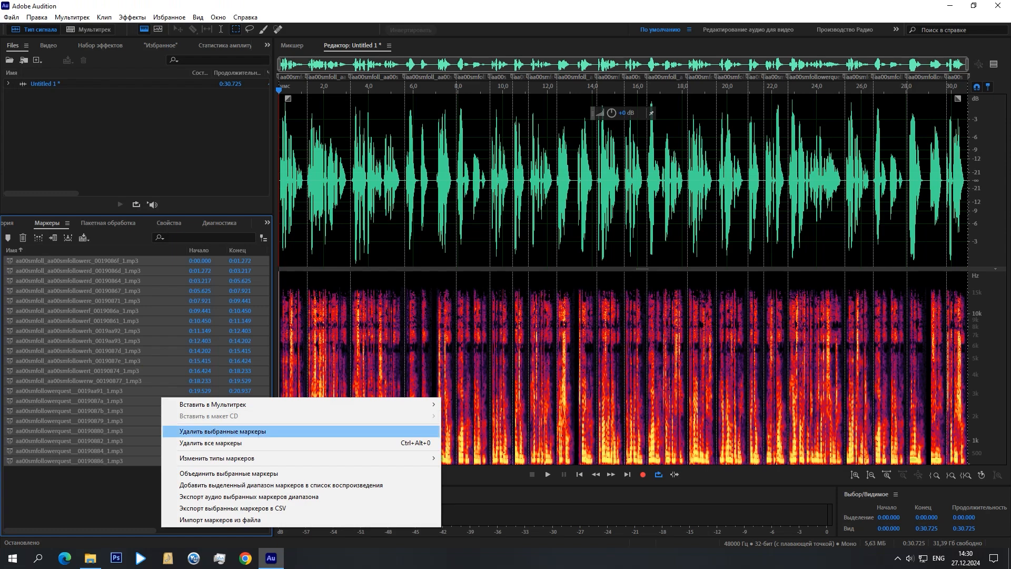
pyautogui.click(211, 442)
# Import the markers from the edited Маркеры.csv in 03_Generated.
pyautogui.rightClick(170, 474)
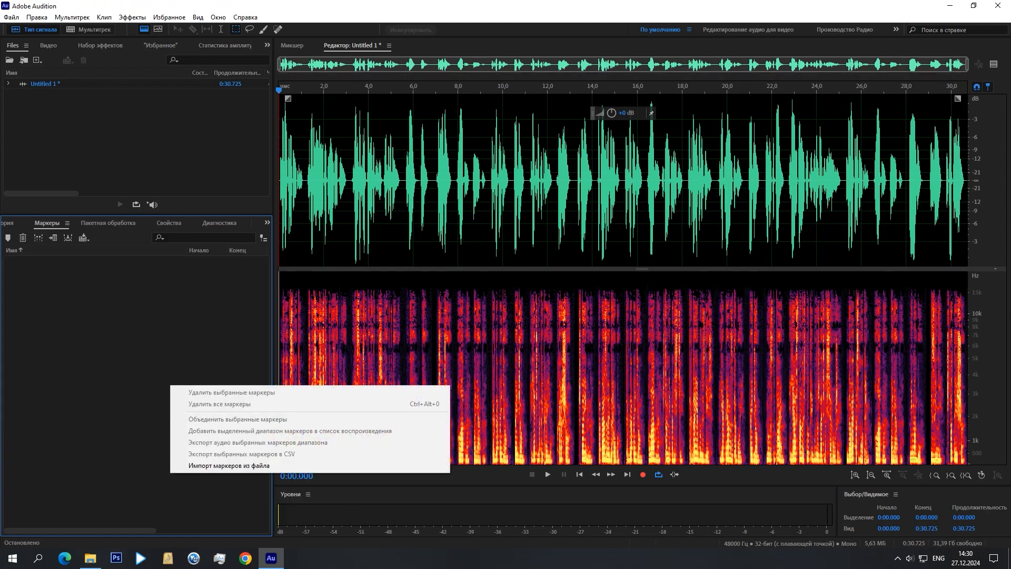
pyautogui.click(221, 465)
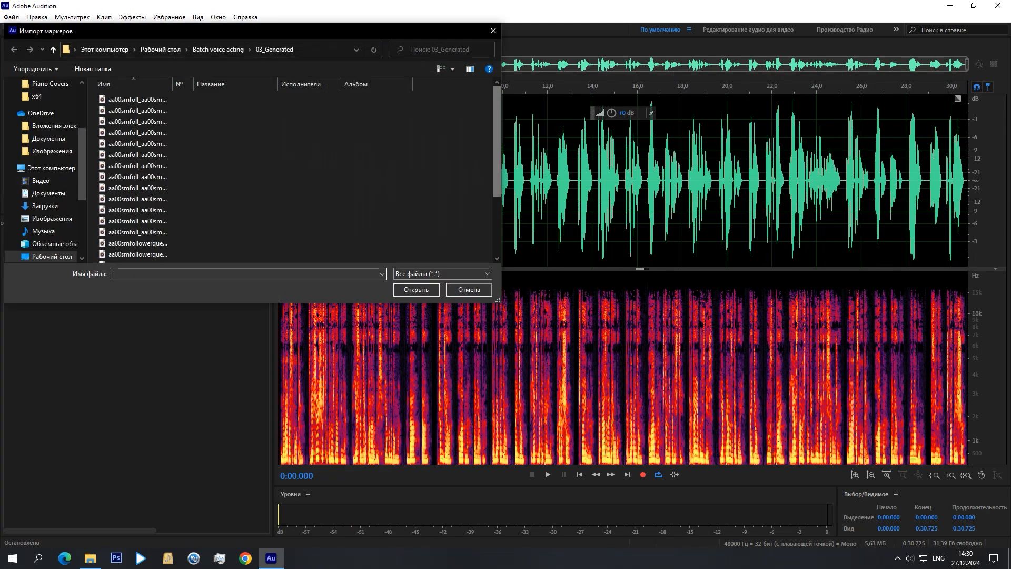
pyautogui.scroll(-3, 154, 240)
pyautogui.click(150, 245)
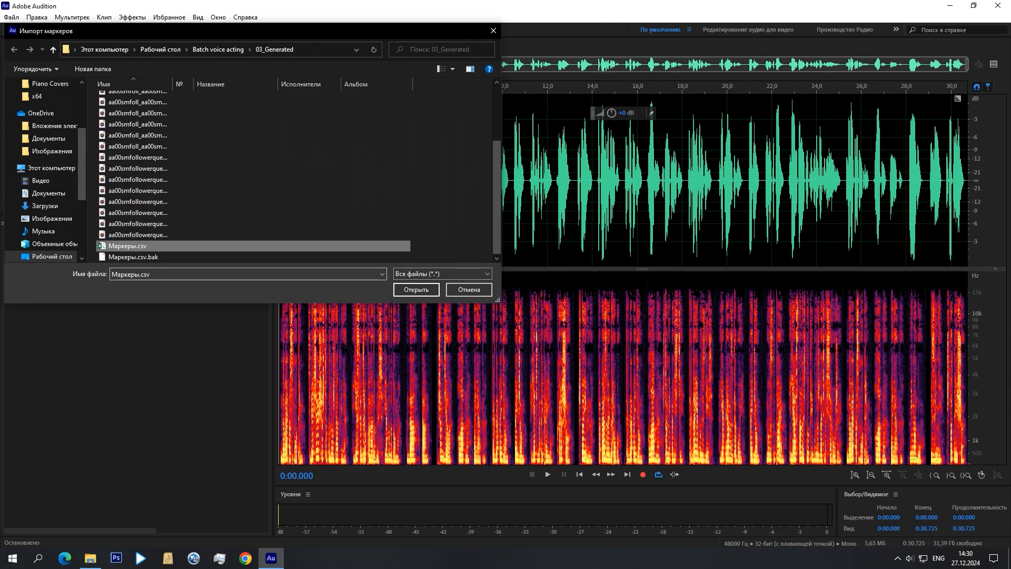
pyautogui.click(416, 289)
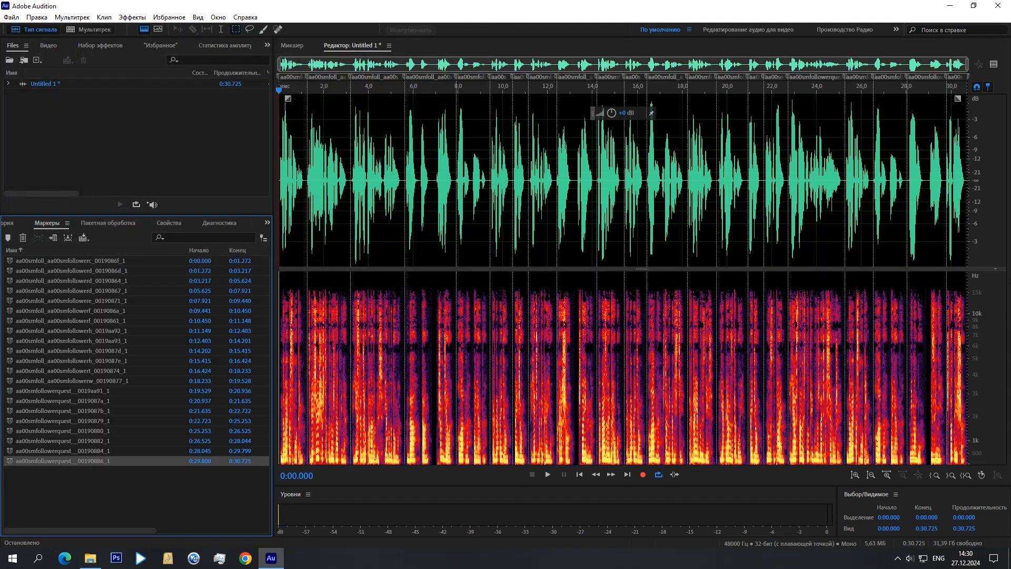
# Export the audio of all marker ranges to 04_Clean as 44100 Hz mono 16-bit Wave PCM files named after the markers.
pyautogui.moveTo(147, 475); pyautogui.dragTo(99, 262)
pyautogui.rightClick(100, 261)
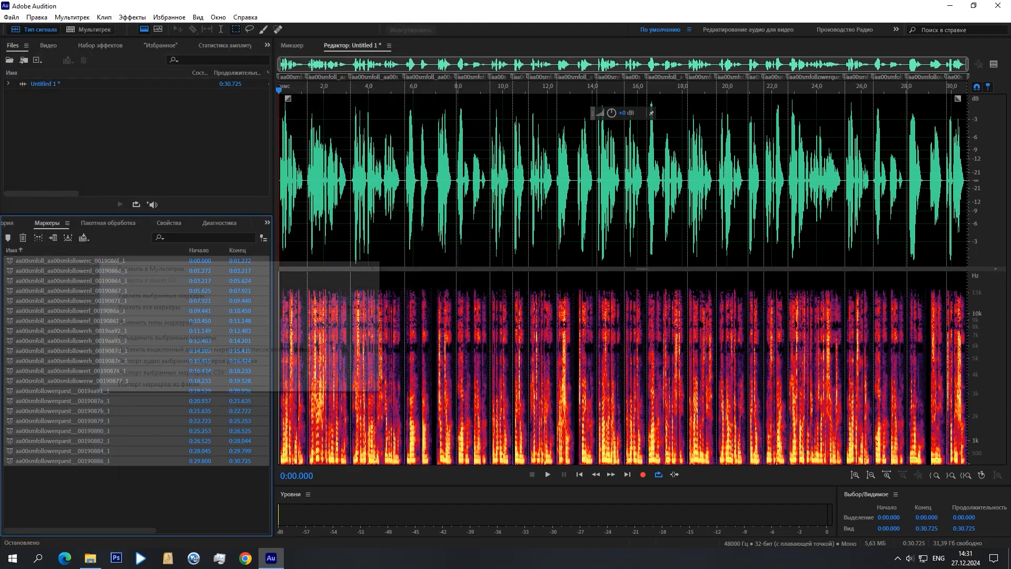
pyautogui.click(158, 361)
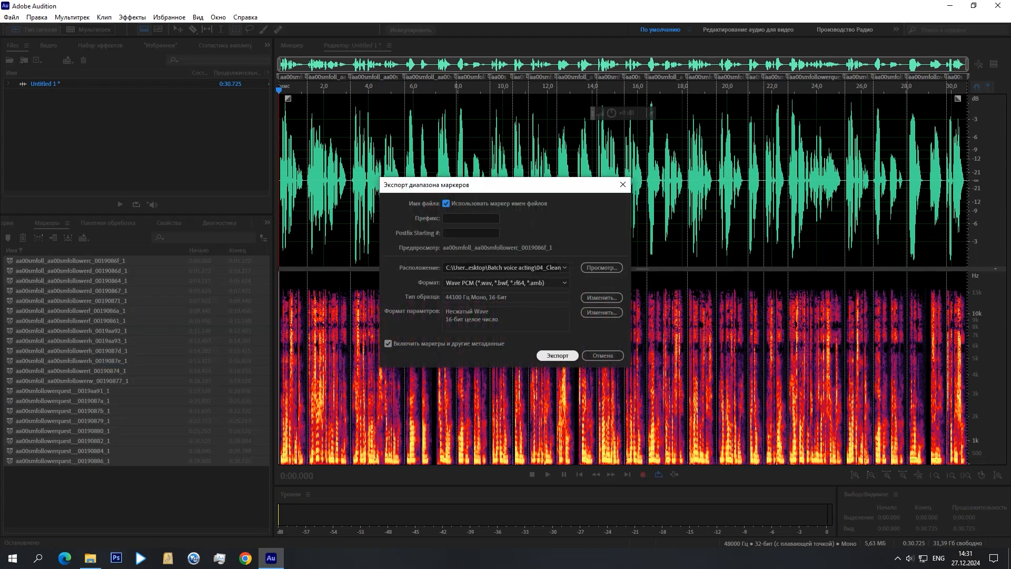
pyautogui.click(90, 558)
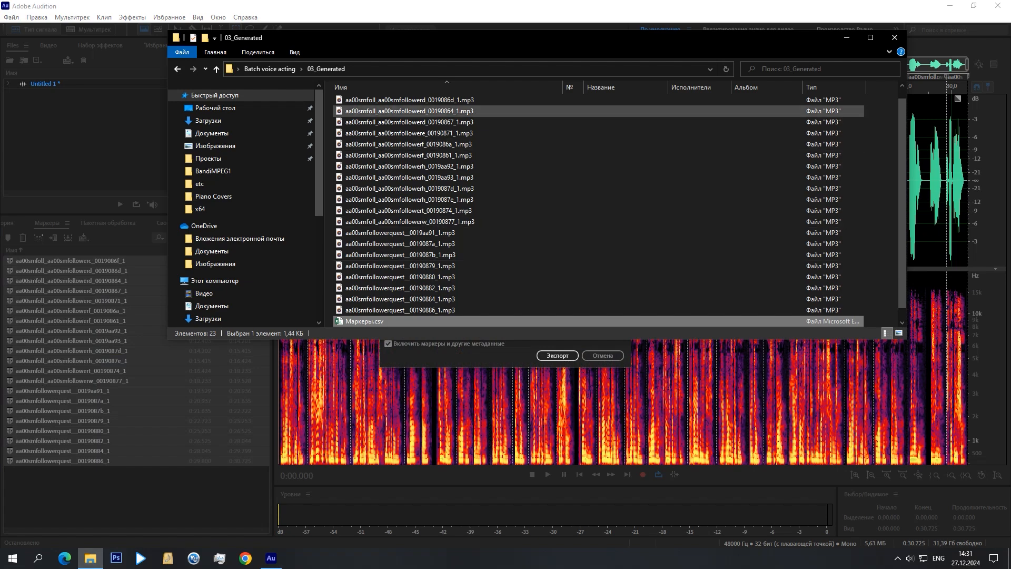
pyautogui.click(272, 69)
pyautogui.doubleClick(363, 147)
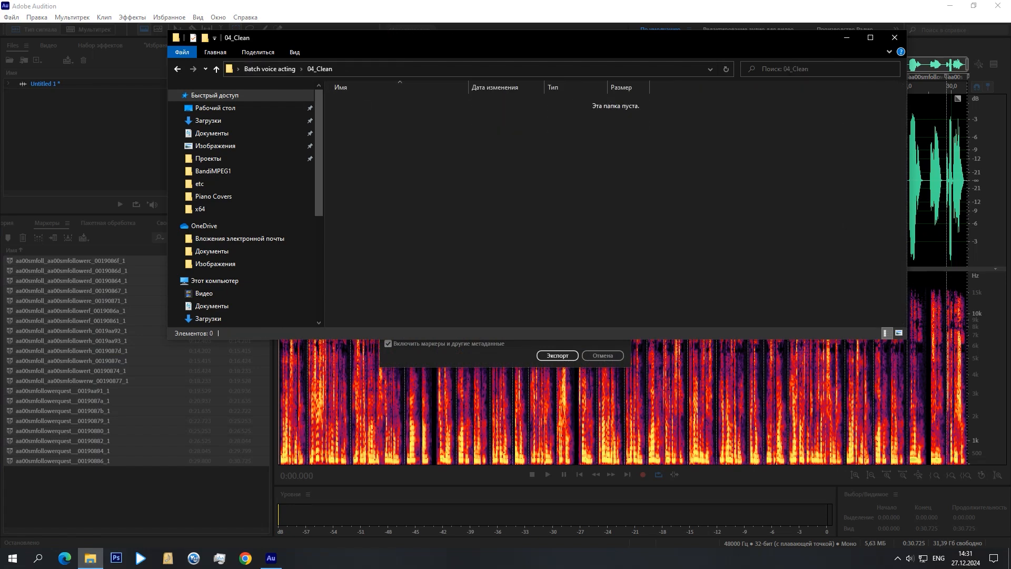
pyautogui.hotkey('alt', 'Tab')
pyautogui.click(557, 356)
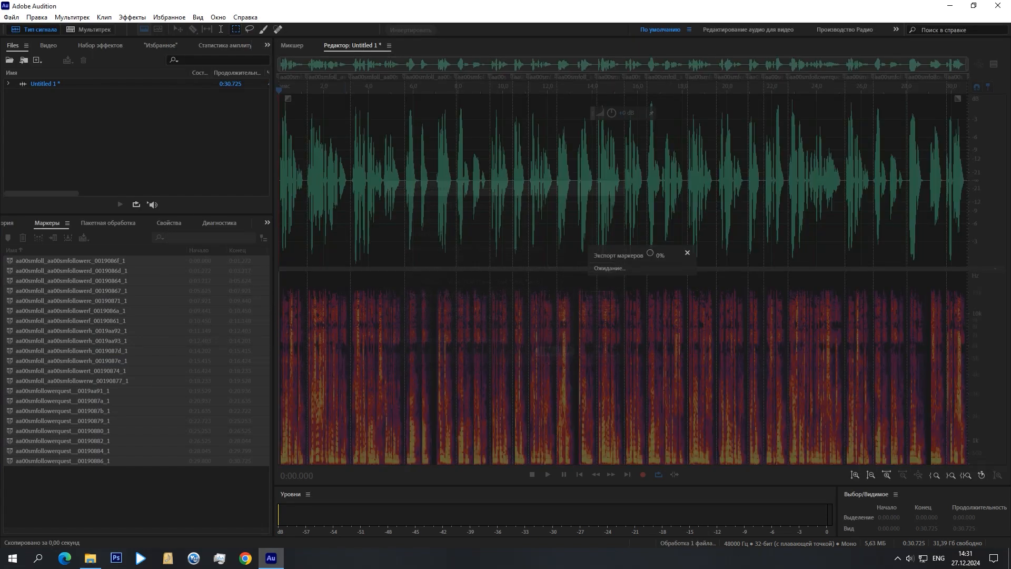
# Check the full names of the exported WAV files in 04_Clean and close Adobe Audition.
pyautogui.click(90, 558)
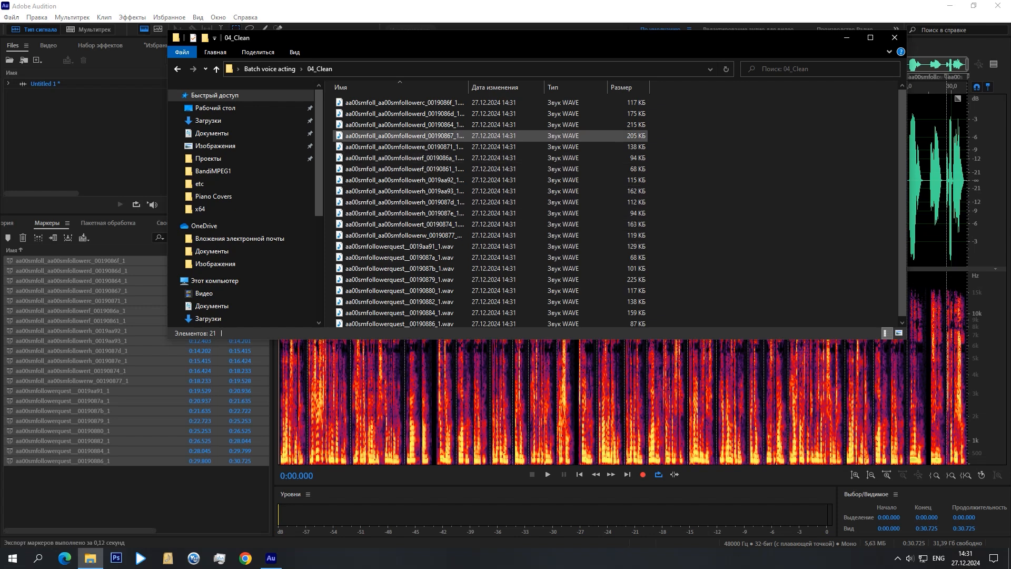
pyautogui.moveTo(468, 86); pyautogui.dragTo(596, 87)
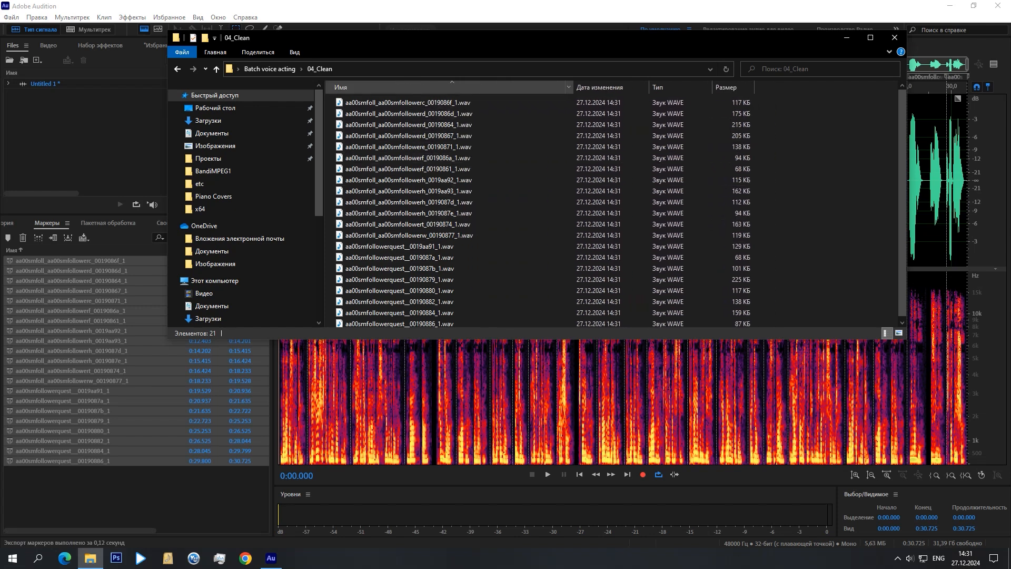
pyautogui.hotkey('alt', 'Tab')
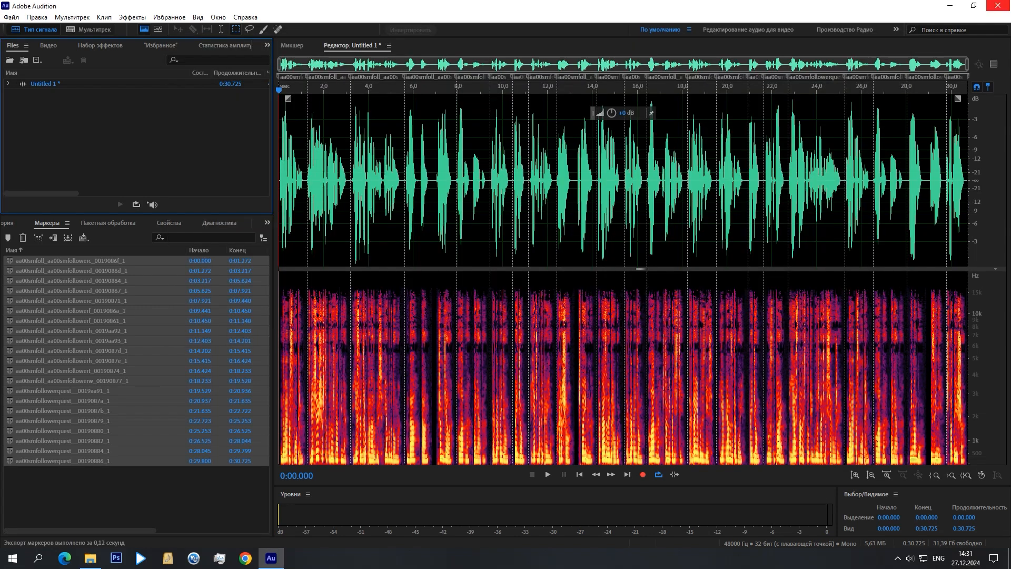
pyautogui.click(998, 6)
pyautogui.click(531, 291)
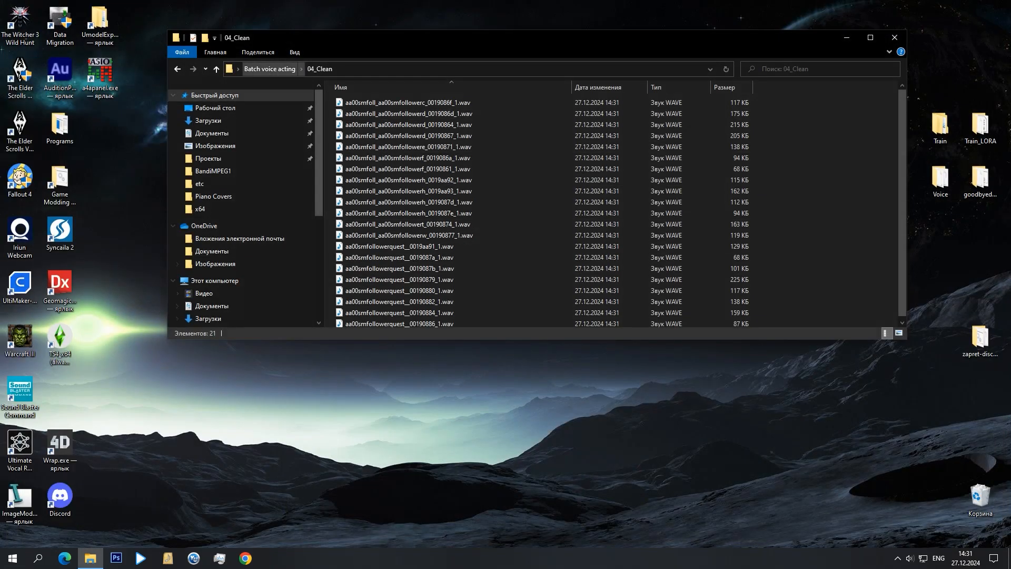
# Copy the full path of the 04_Clean folder.
pyautogui.click(401, 69)
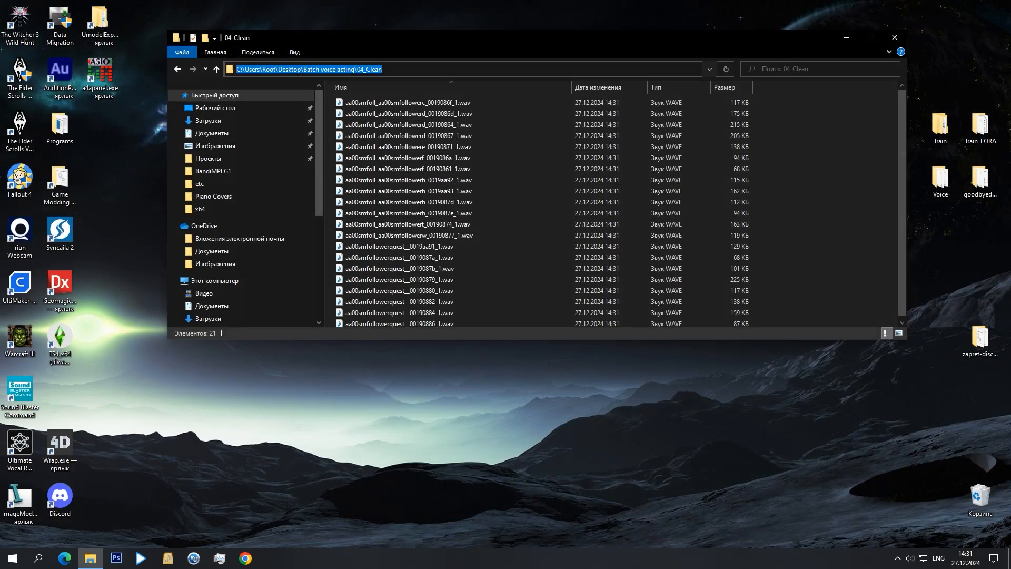
pyautogui.rightClick(357, 69)
pyautogui.click(379, 102)
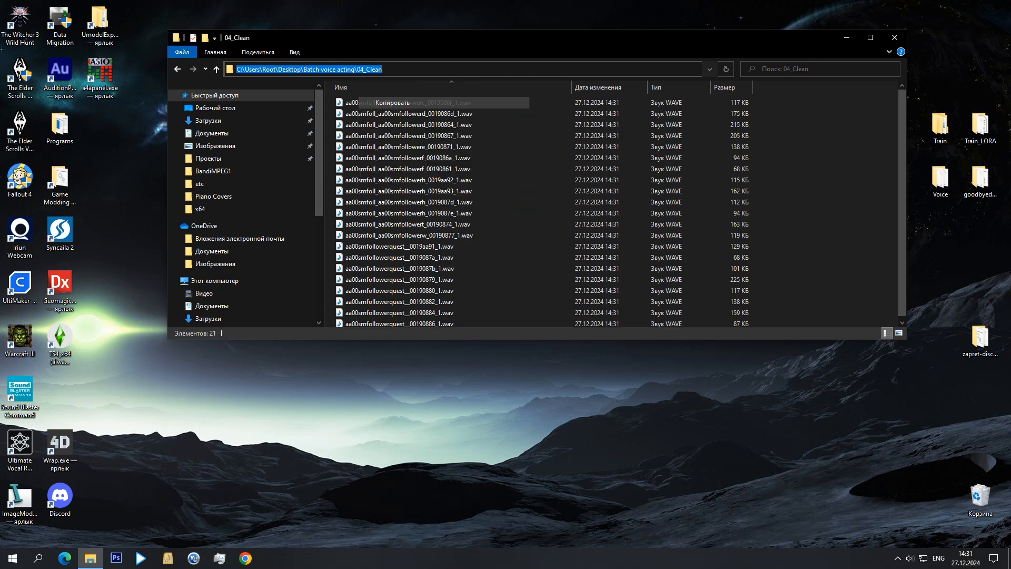
pyautogui.click(406, 157)
# Launch so-vits-svc-fork from the 01_Программы folder in Batch voice acting.
pyautogui.click(279, 69)
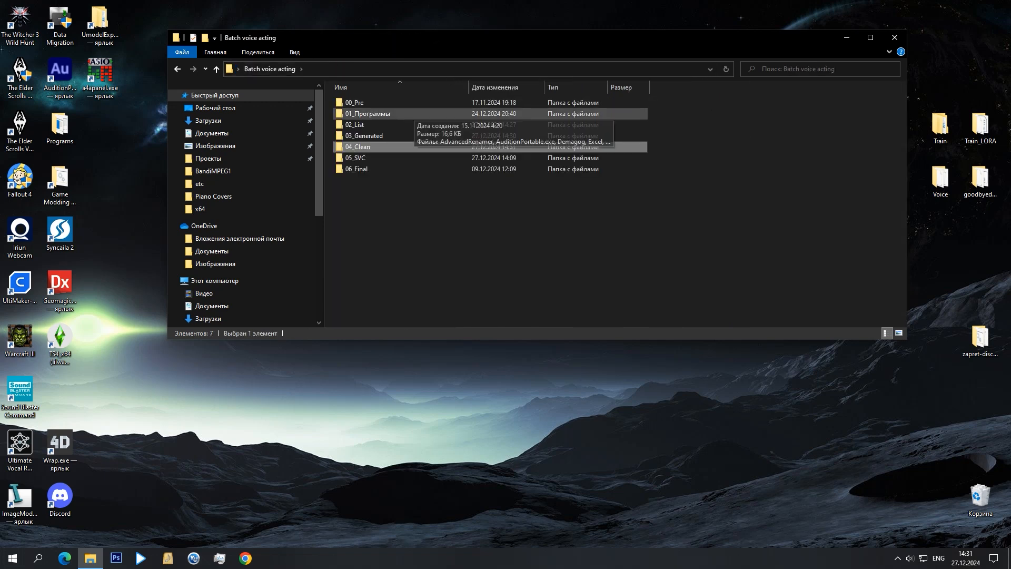
pyautogui.doubleClick(412, 113)
pyautogui.doubleClick(363, 180)
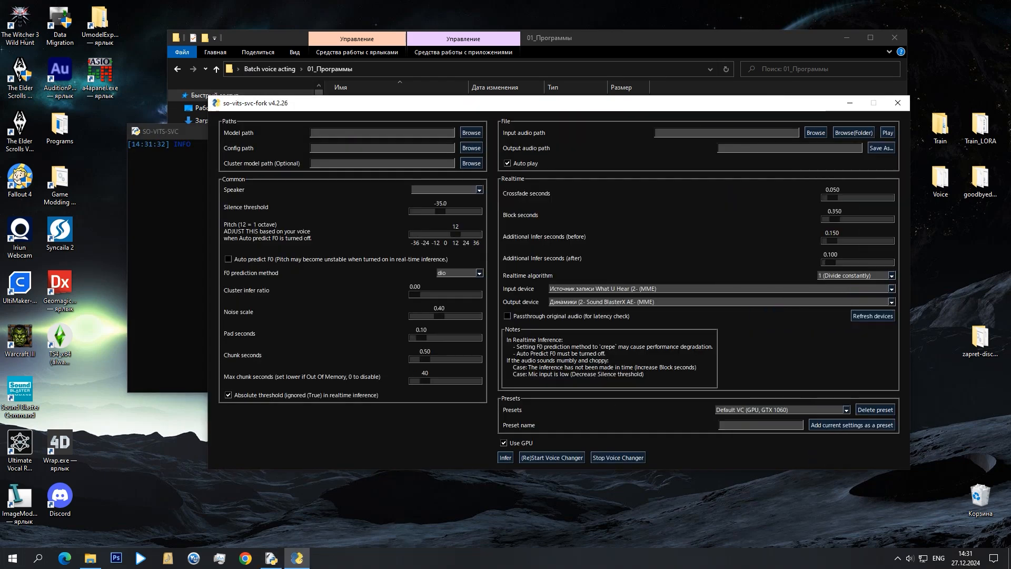
# Load the My preset and set the input audio path to the 04_Clean folder in Batch voice acting.
pyautogui.click(846, 410)
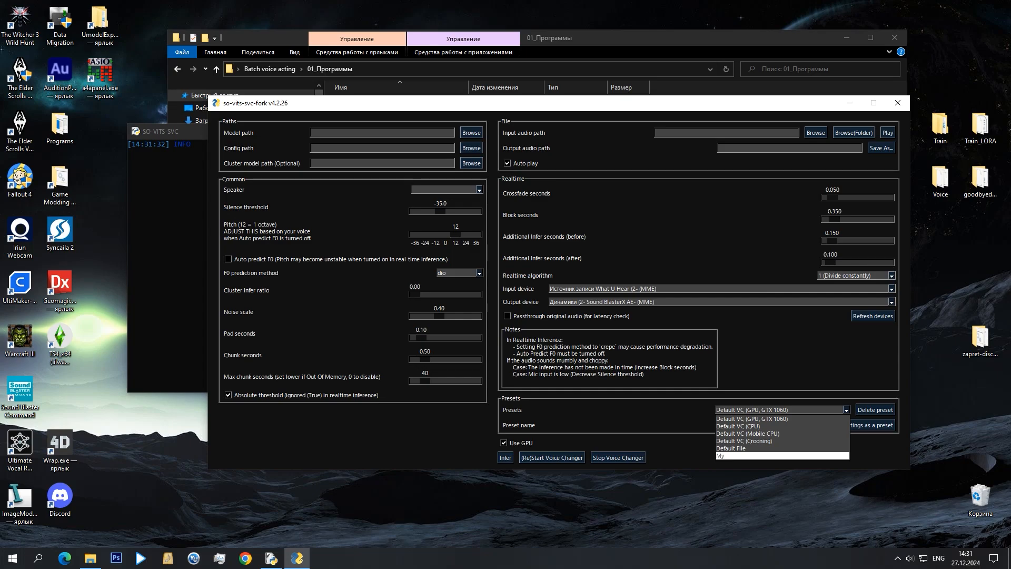
pyautogui.click(727, 455)
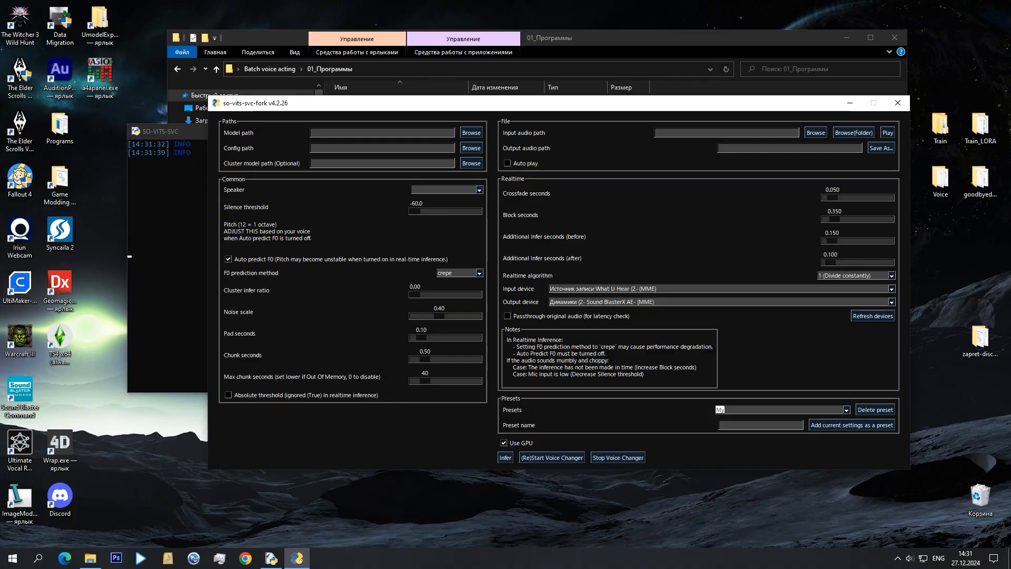
pyautogui.click(854, 133)
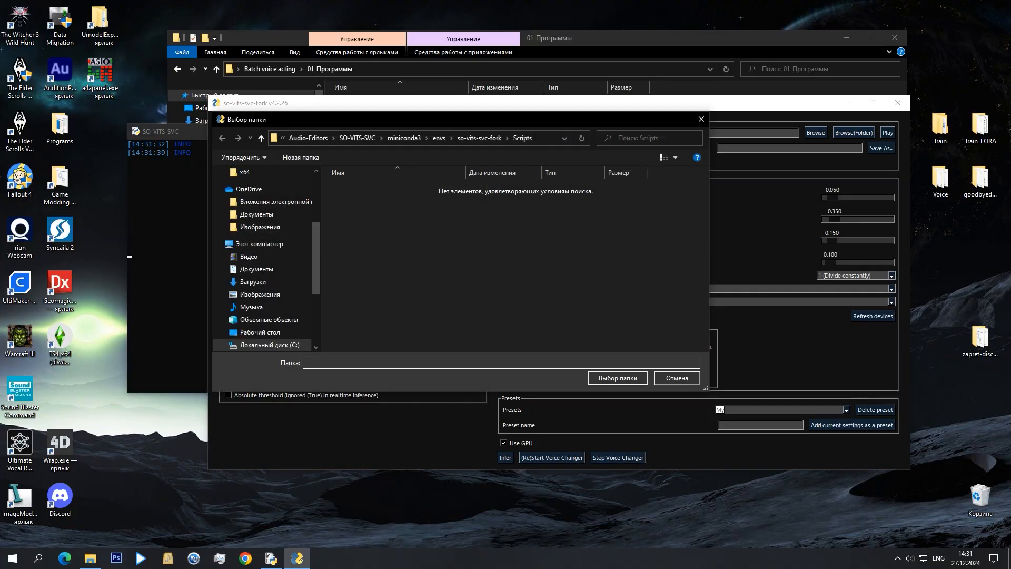
pyautogui.click(545, 138)
pyautogui.hotkey('ctrl', 'v')
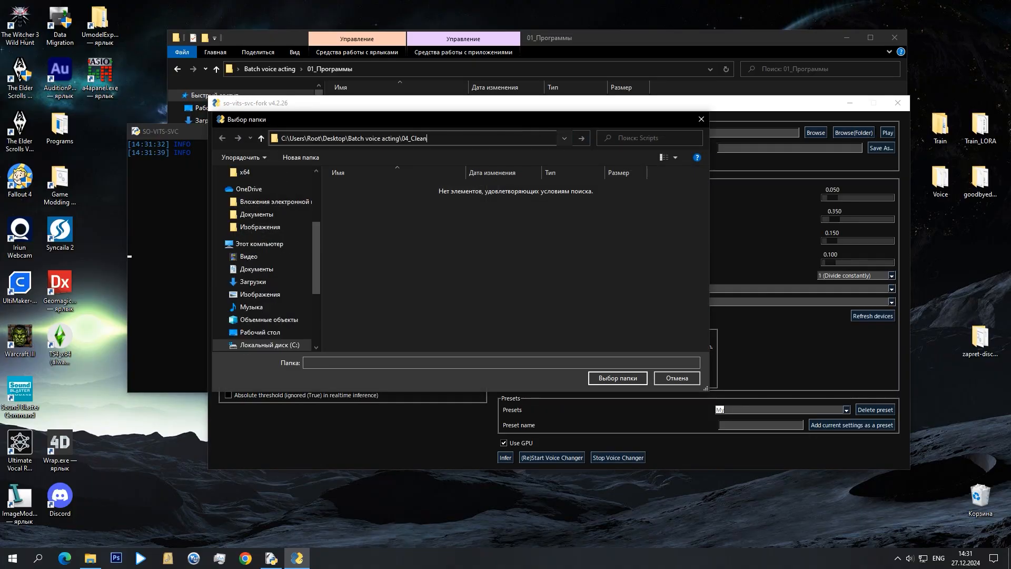
pyautogui.press('Return')
pyautogui.click(617, 378)
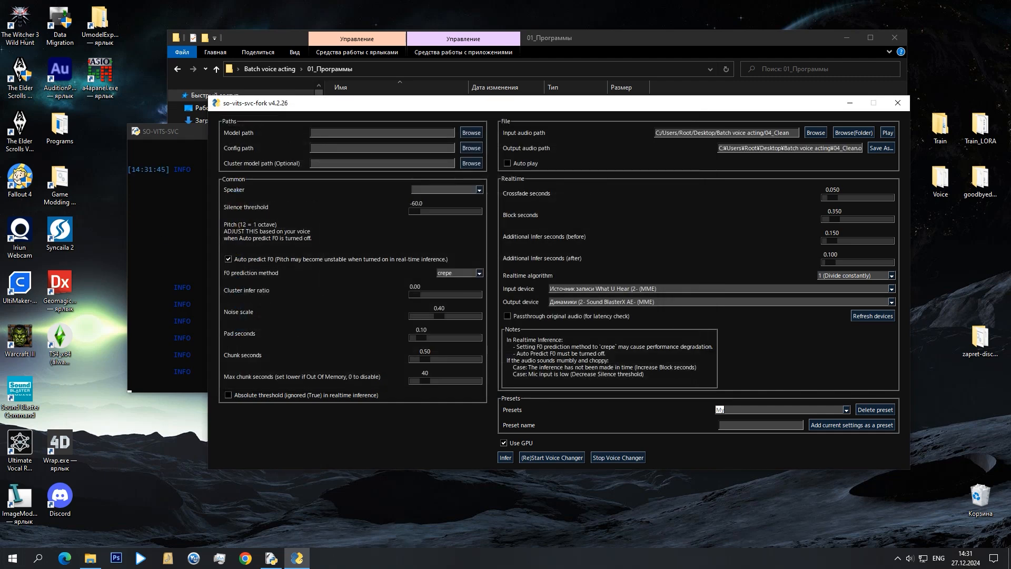
# Set the output audio path to 05_SVC in Batch voice acting and check that folder's contents.
pyautogui.press('End')
pyautogui.press('BackSpace')
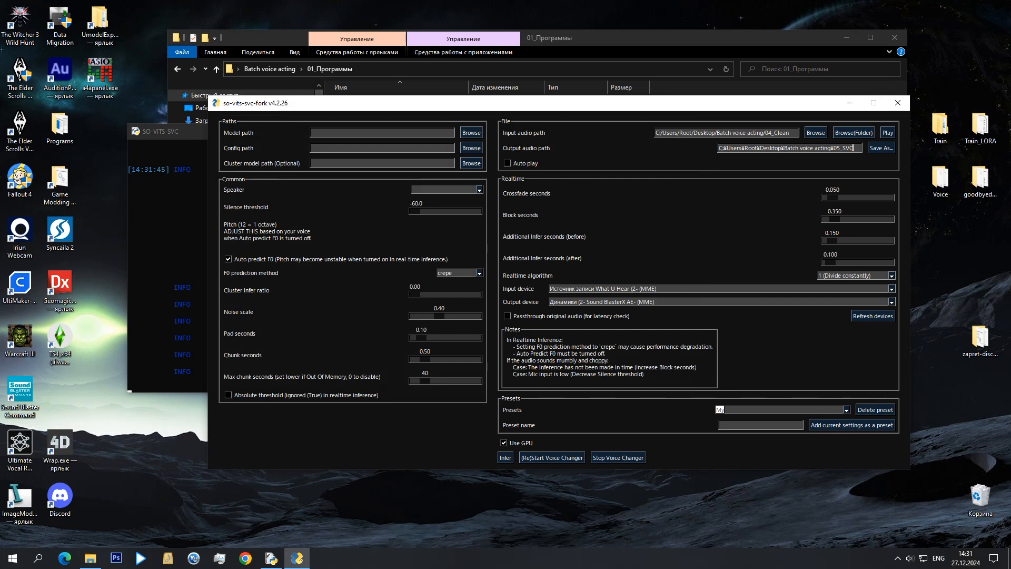
pyautogui.moveTo(705, 39); pyautogui.dragTo(644, 38)
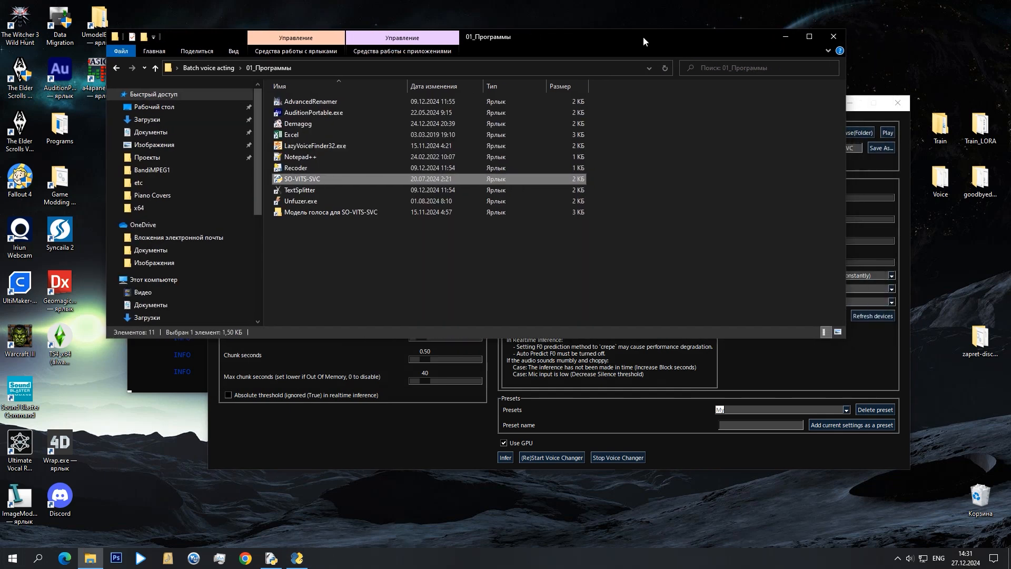
pyautogui.click(215, 68)
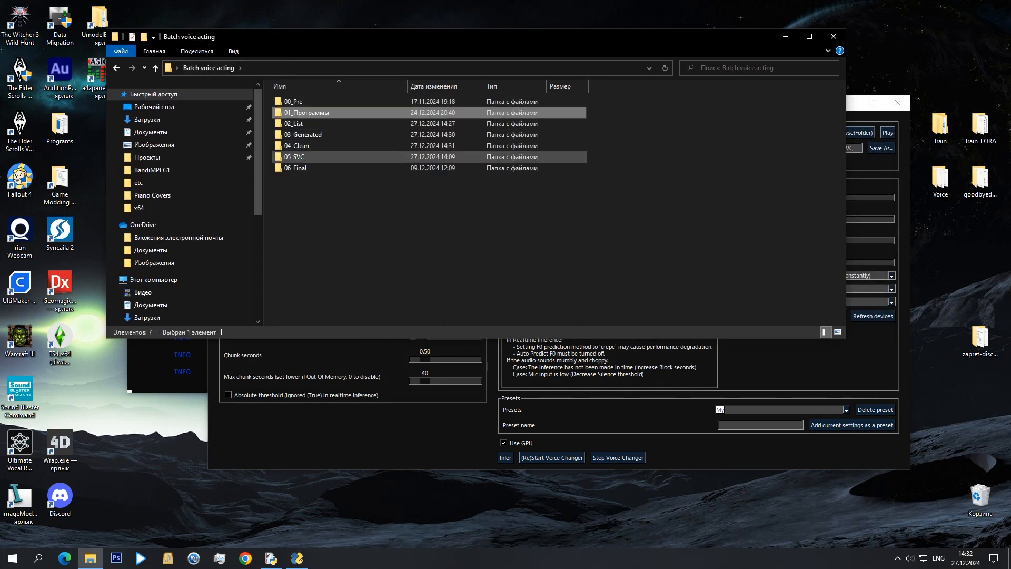
pyautogui.doubleClick(301, 157)
pyautogui.click(854, 148)
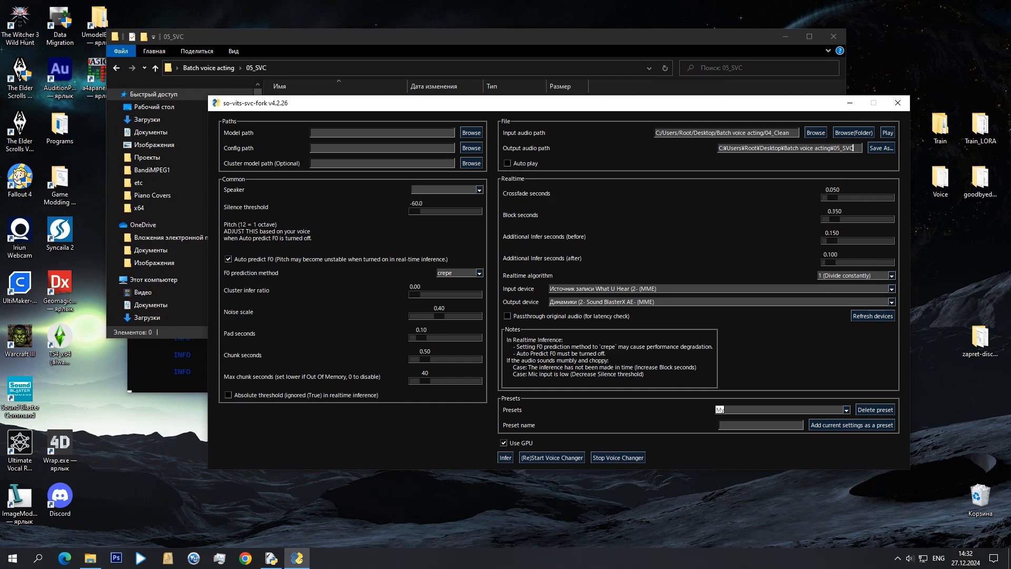
# Open the voice model's folder from the SO-VITS-SVC model shortcut in 01_Программы and copy its full path.
pyautogui.click(527, 39)
pyautogui.click(211, 68)
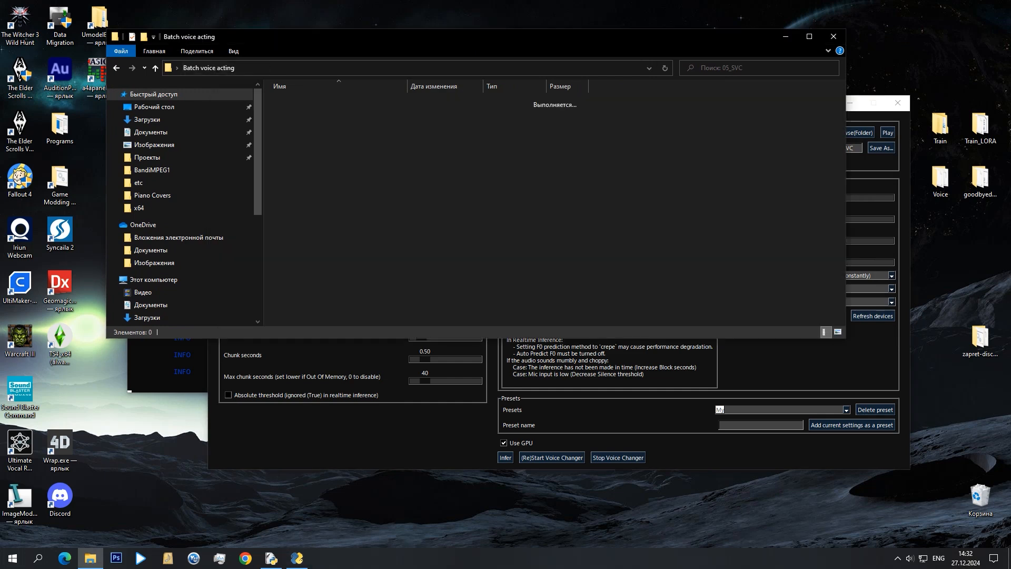
pyautogui.doubleClick(337, 112)
pyautogui.click(337, 211)
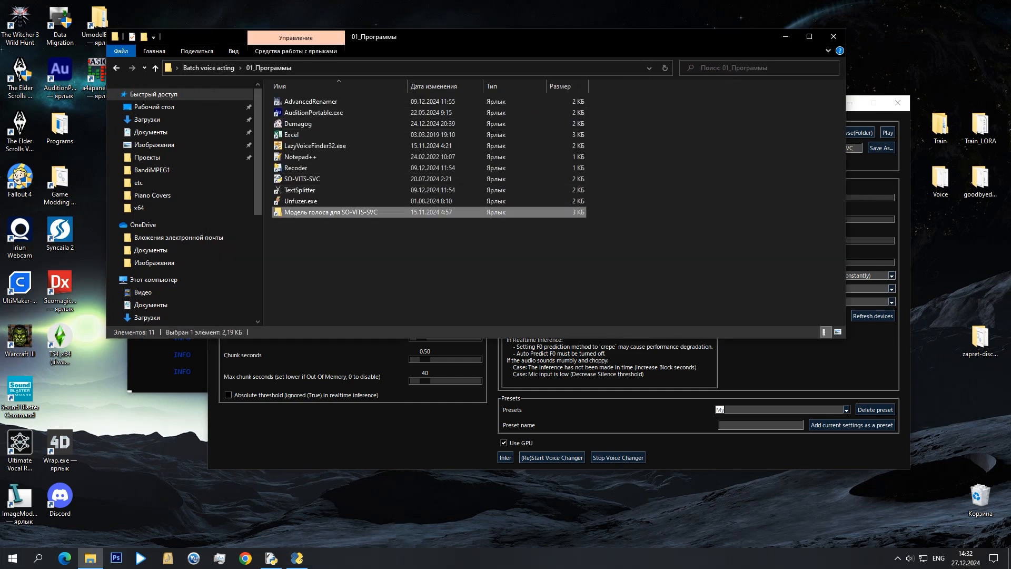
pyautogui.rightClick(339, 213)
pyautogui.click(392, 233)
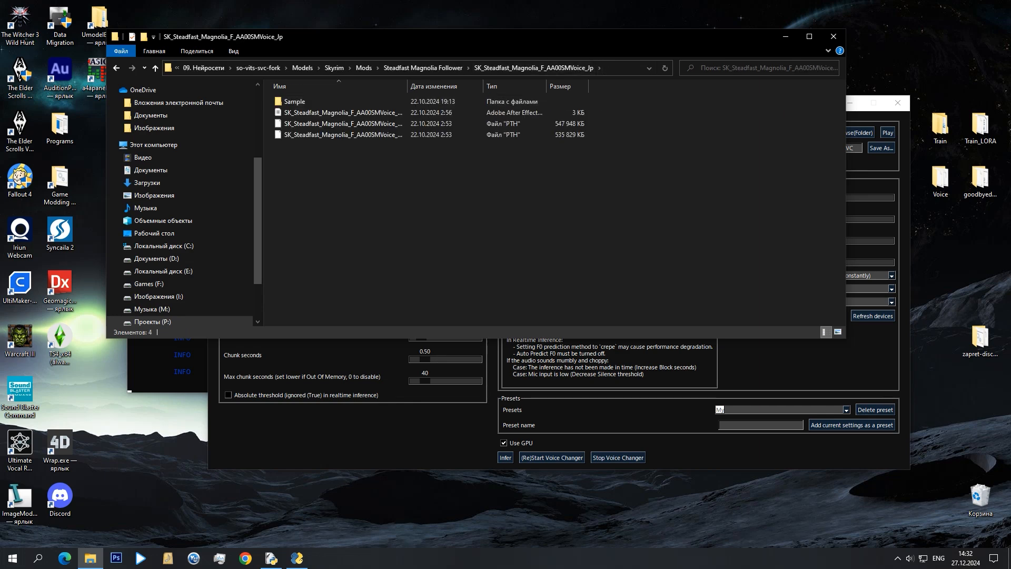
pyautogui.click(624, 68)
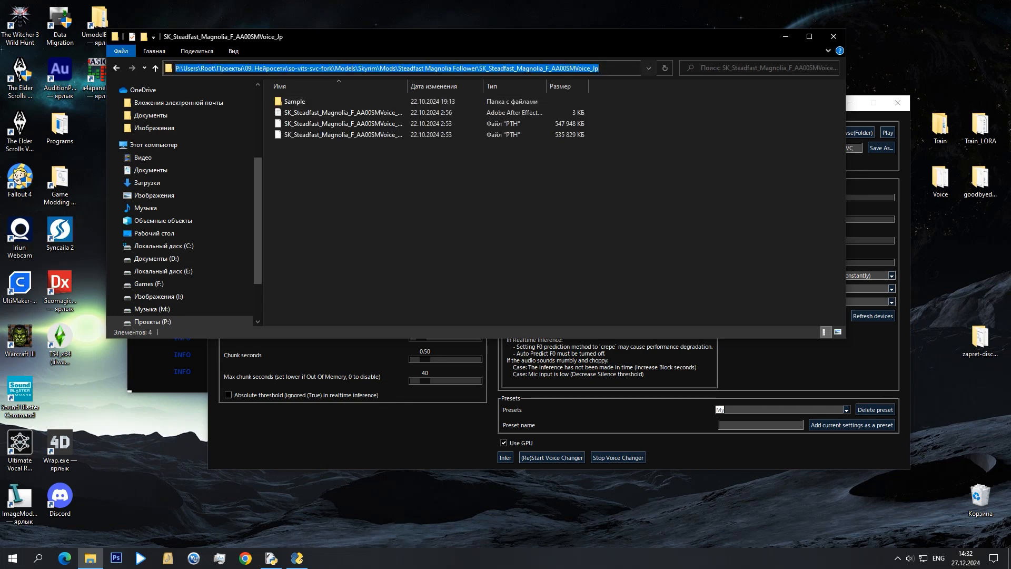
pyautogui.click(369, 431)
# Load SK_Steadfast_Magnolia_F_AA00SMVoice_Jp (G_500).pth from the copied folder path as the voice model.
pyautogui.click(472, 132)
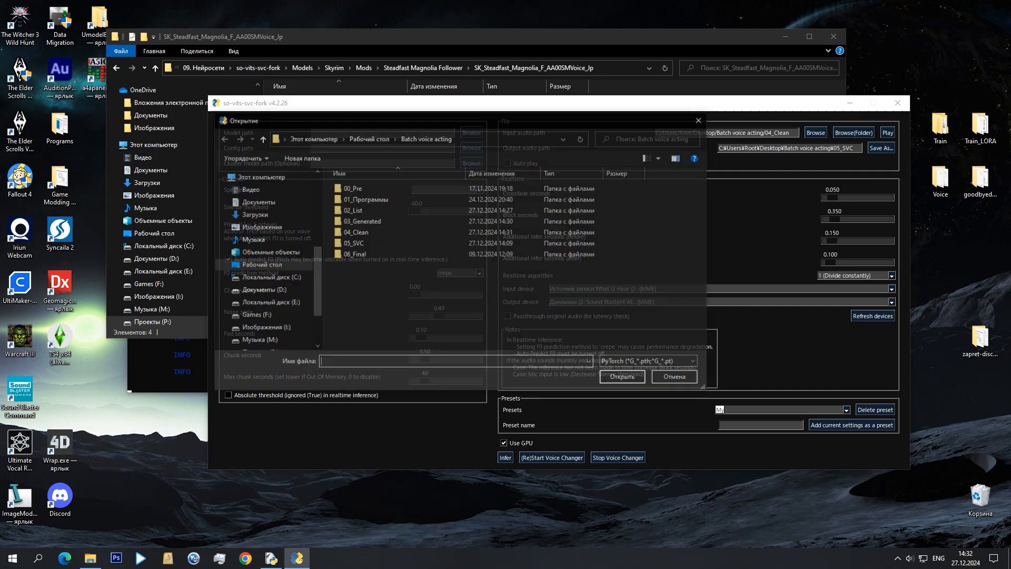
pyautogui.click(472, 138)
pyautogui.hotkey('ctrl', 'v')
pyautogui.press('Return')
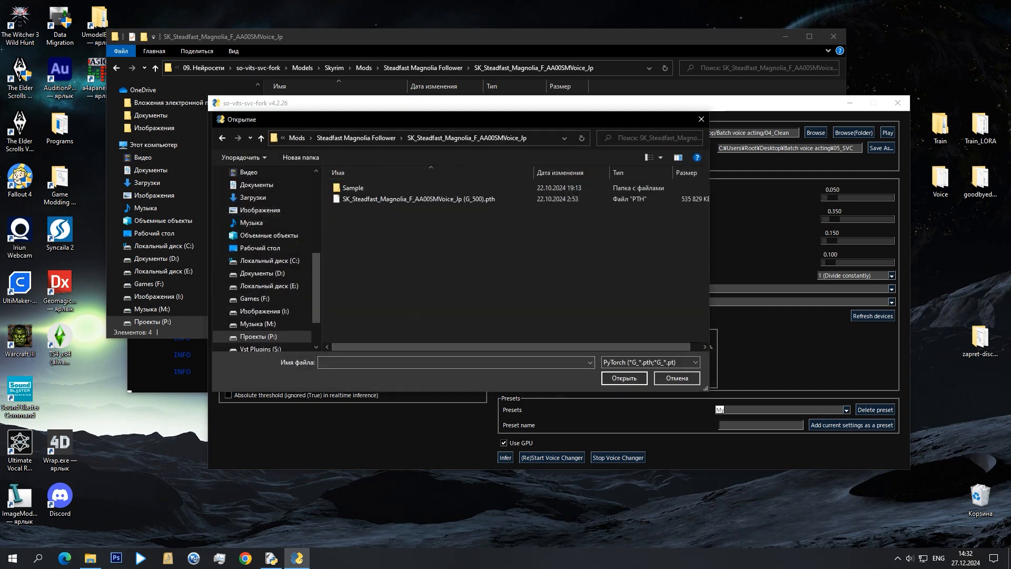
pyautogui.click(419, 199)
pyautogui.click(625, 378)
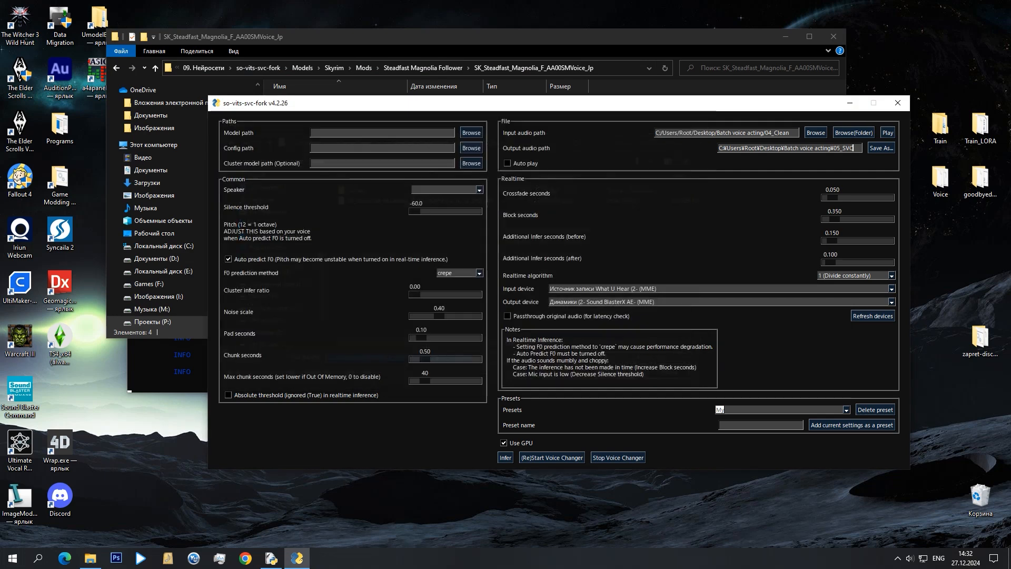
# Load SK_Steadfast_Magnolia_F_AA00SMVoice_Jp (config).json as the config and choose the SK_Steadfast_Magnolia_F_AA00SMVoice_Jpn_HD_EQ speaker.
pyautogui.click(472, 148)
pyautogui.click(419, 200)
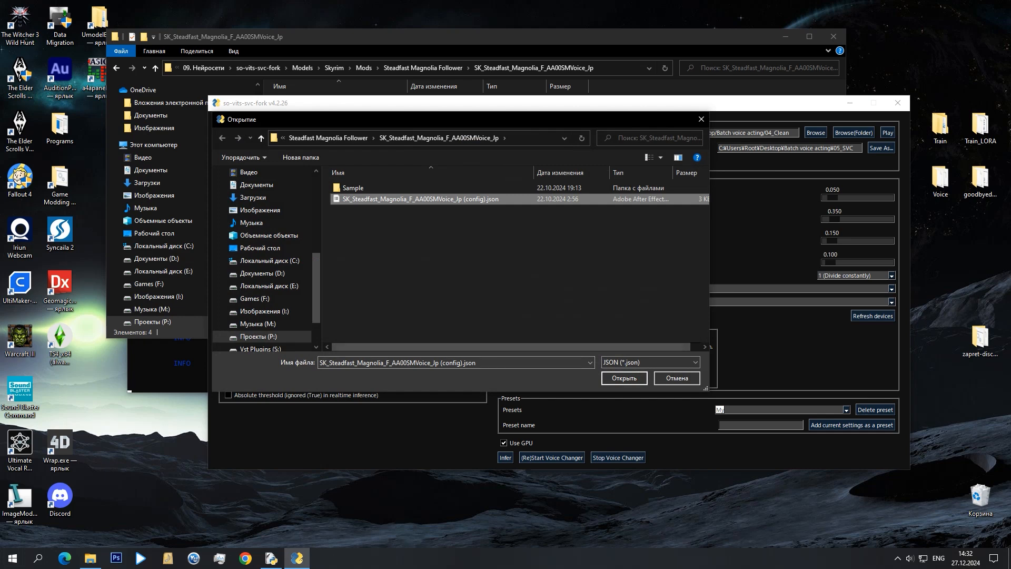
pyautogui.click(619, 375)
pyautogui.click(479, 189)
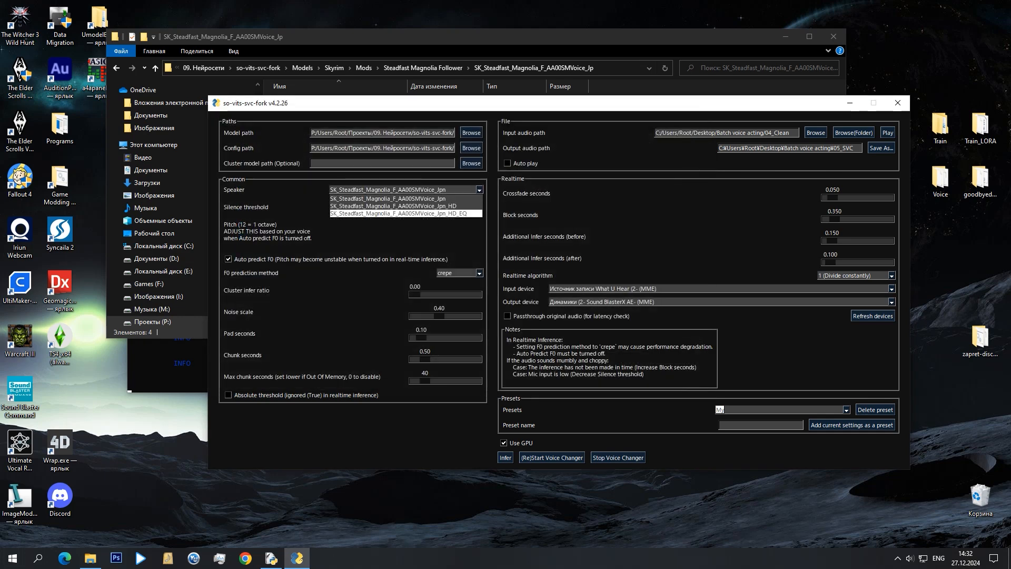
pyautogui.click(400, 208)
# Open the 05_SVC output folder in File Explorer and return to so-vits-svc-fork.
pyautogui.click(532, 38)
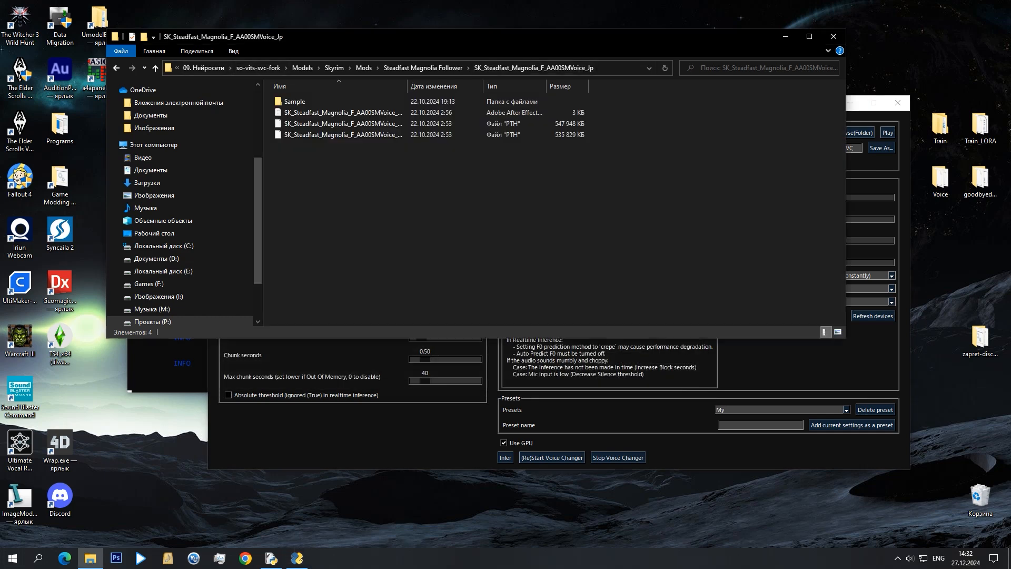
pyautogui.hotkey('alt', 'Left')
pyautogui.hotkey('alt', 'Left')
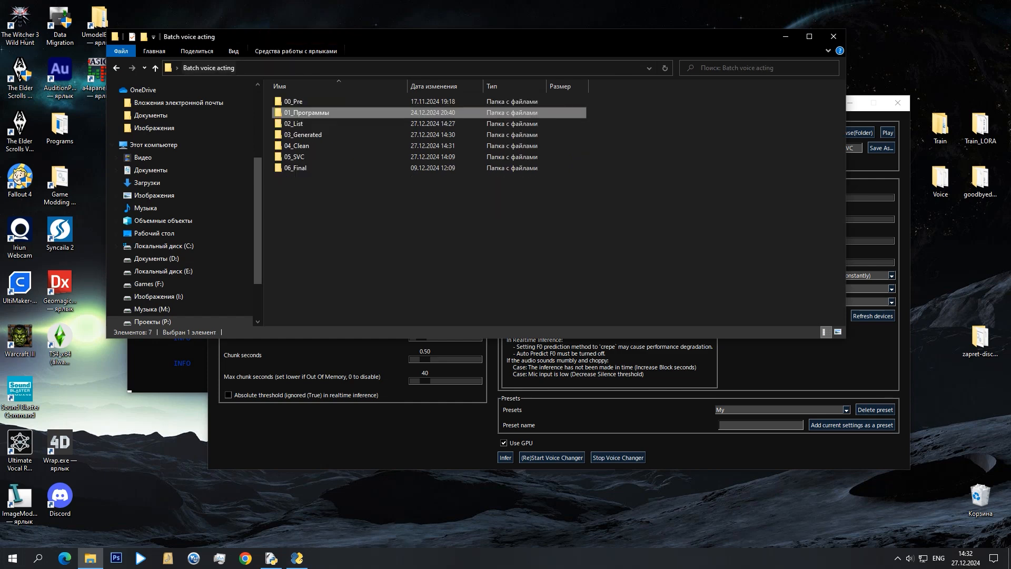
pyautogui.press('Down')
pyautogui.press('Down')
pyautogui.press('Down')
pyautogui.press('Return')
pyautogui.hotkey('alt', 'Tab')
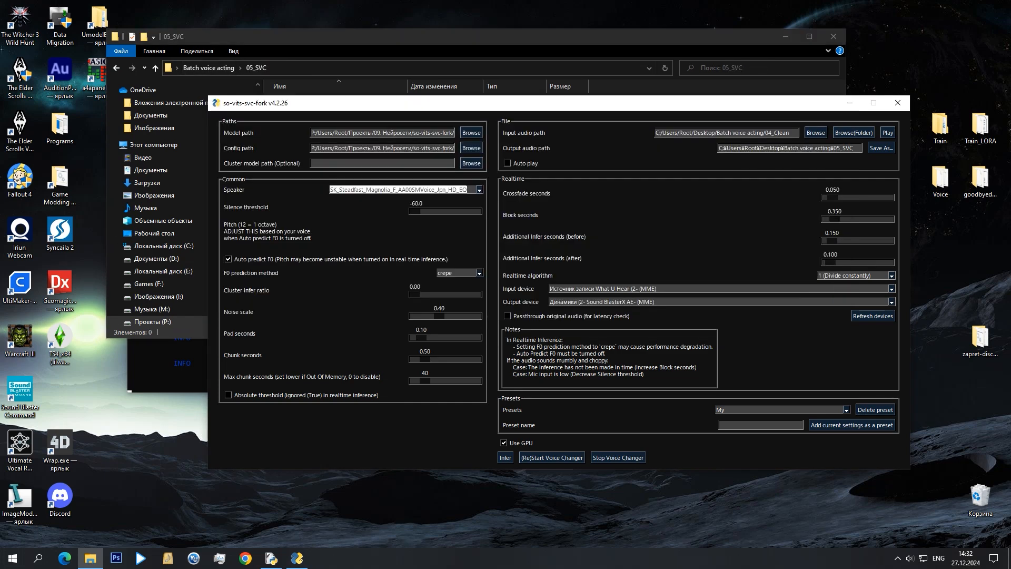
# Run the batch inference and arrange the windows to watch the console log and the 05_SVC folder.
pyautogui.moveTo(540, 104); pyautogui.dragTo(673, 95)
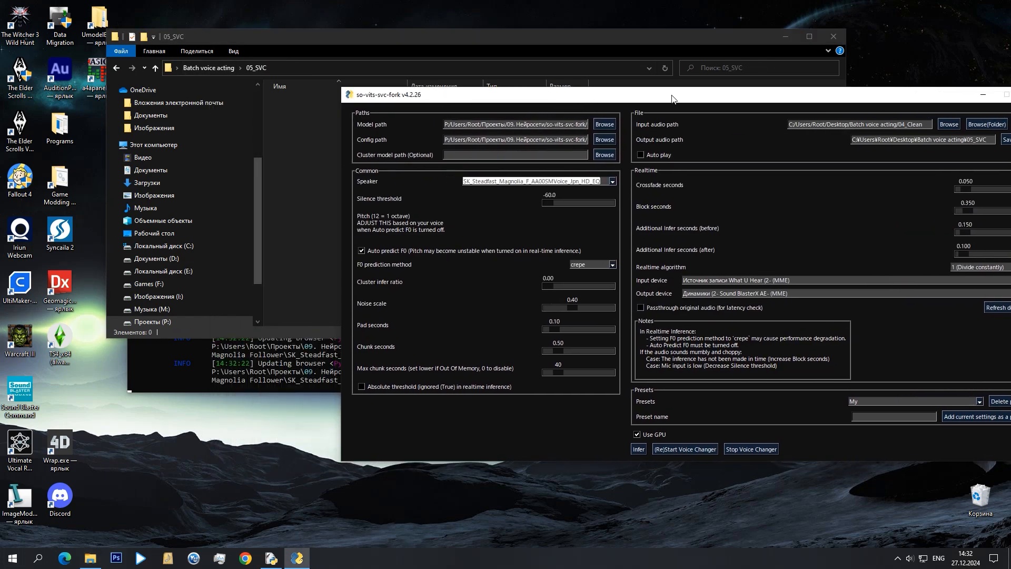
pyautogui.click(639, 450)
pyautogui.click(315, 369)
pyautogui.moveTo(359, 131); pyautogui.dragTo(336, 141)
pyautogui.moveTo(368, 36); pyautogui.dragTo(383, 28)
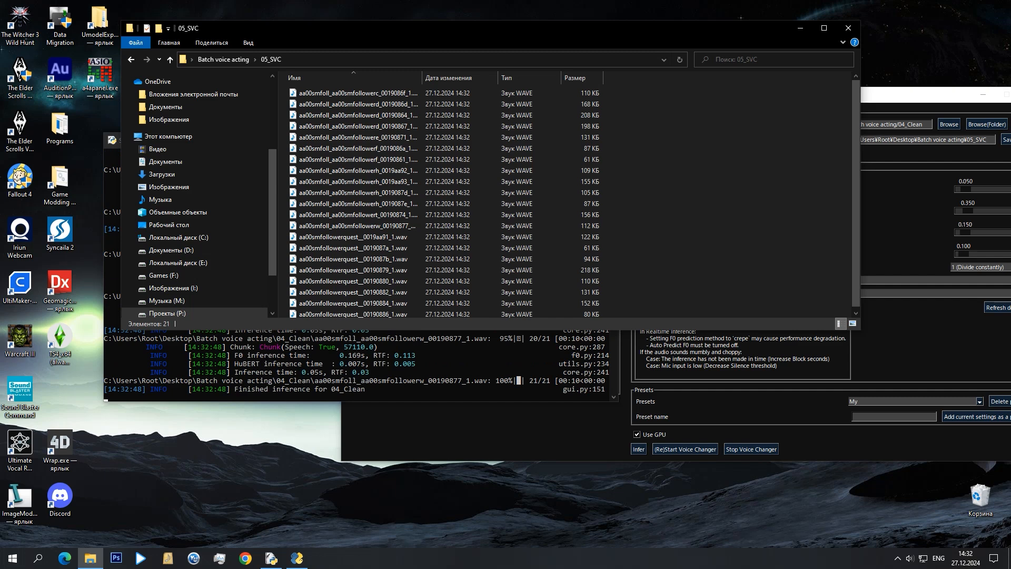
# Close so-vits-svc-fork.
pyautogui.click(921, 94)
pyautogui.moveTo(922, 95); pyautogui.dragTo(730, 95)
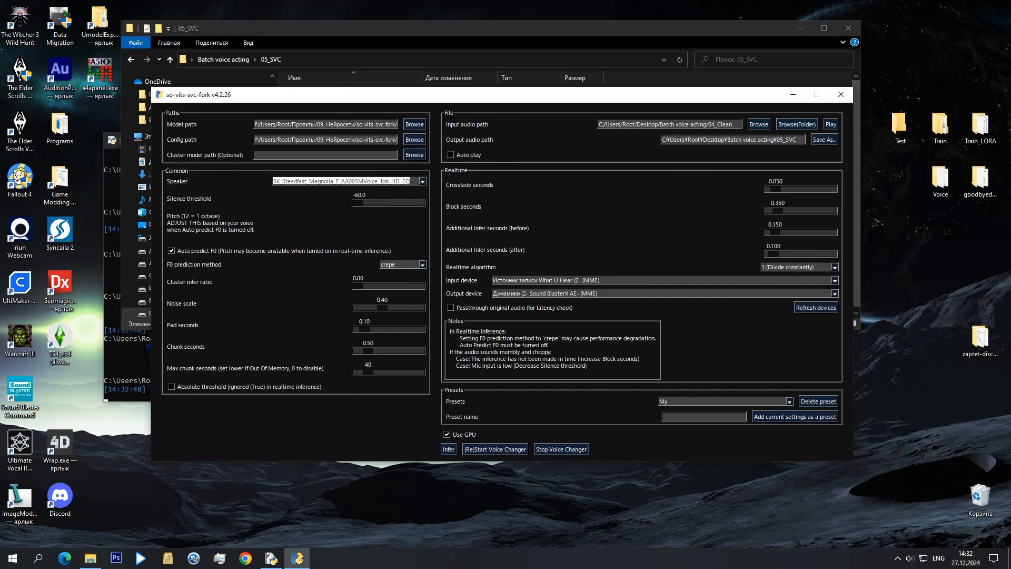
pyautogui.click(840, 95)
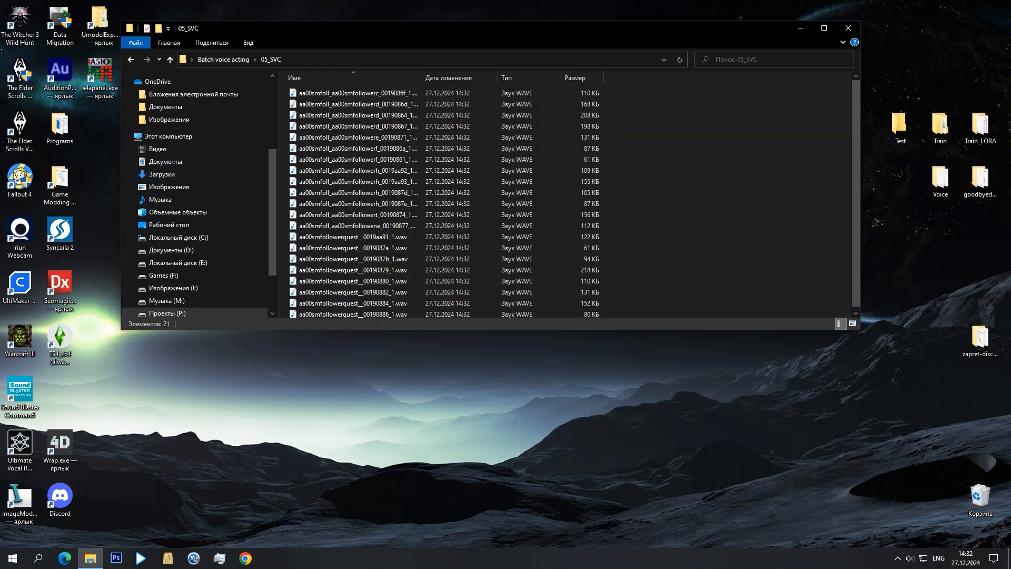
# Open the Data folder of The Elder Scrolls V - Skyrim - Legendary Edition through the file location of the game's desktop shortcut.
pyautogui.moveTo(388, 31); pyautogui.dragTo(552, 58)
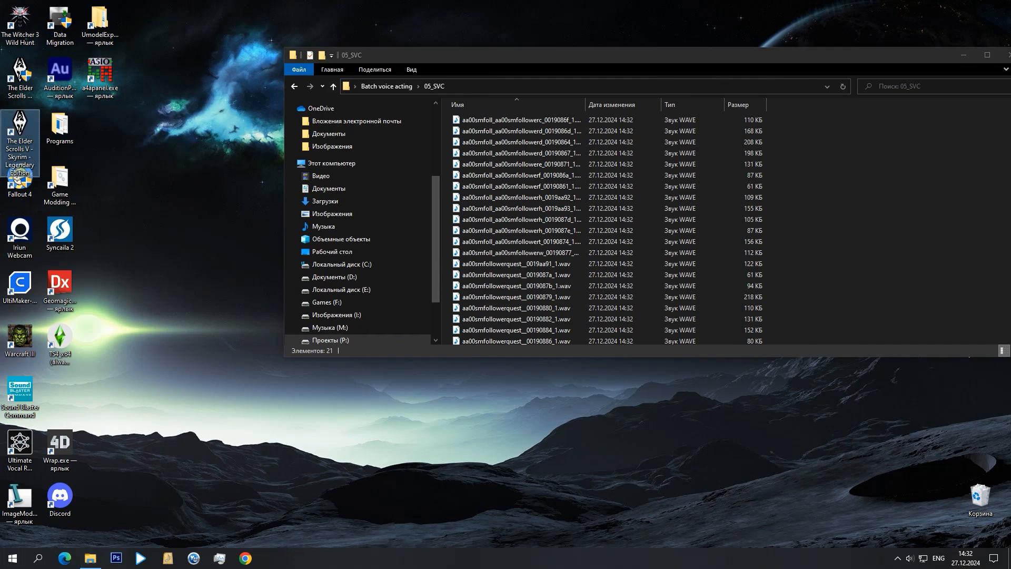
pyautogui.rightClick(32, 131)
pyautogui.click(64, 151)
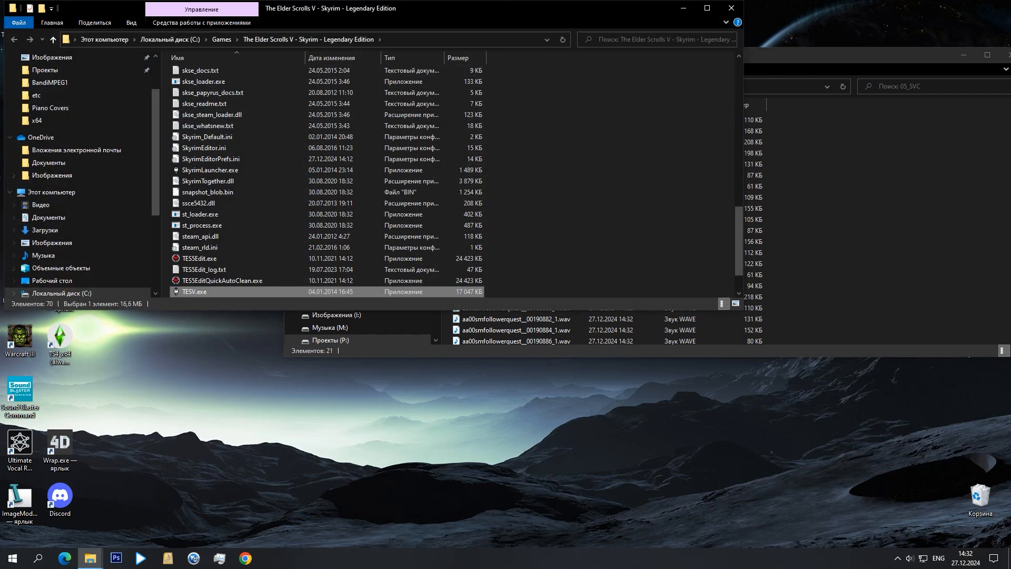
pyautogui.moveTo(739, 238); pyautogui.dragTo(739, 88)
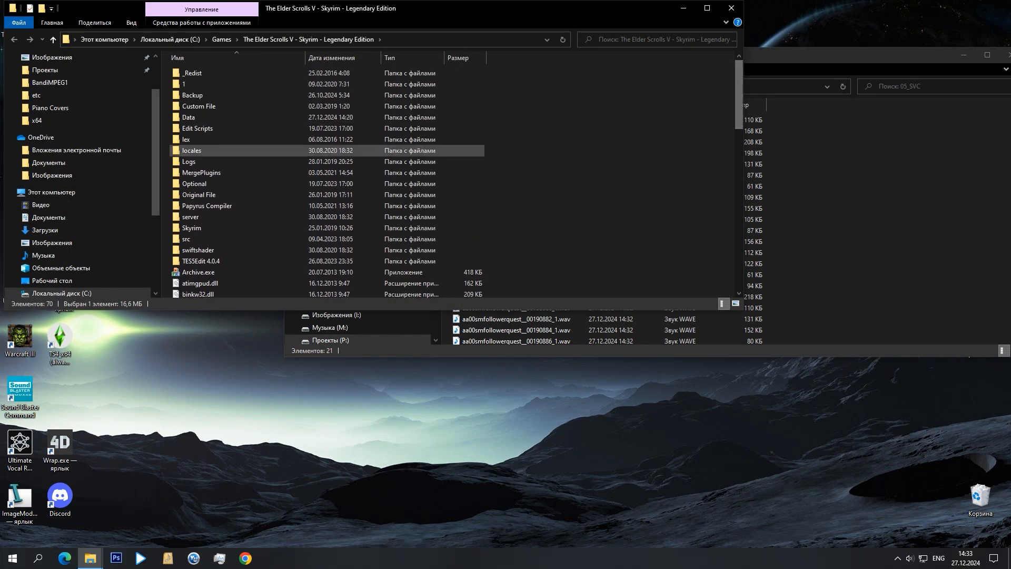
pyautogui.doubleClick(189, 117)
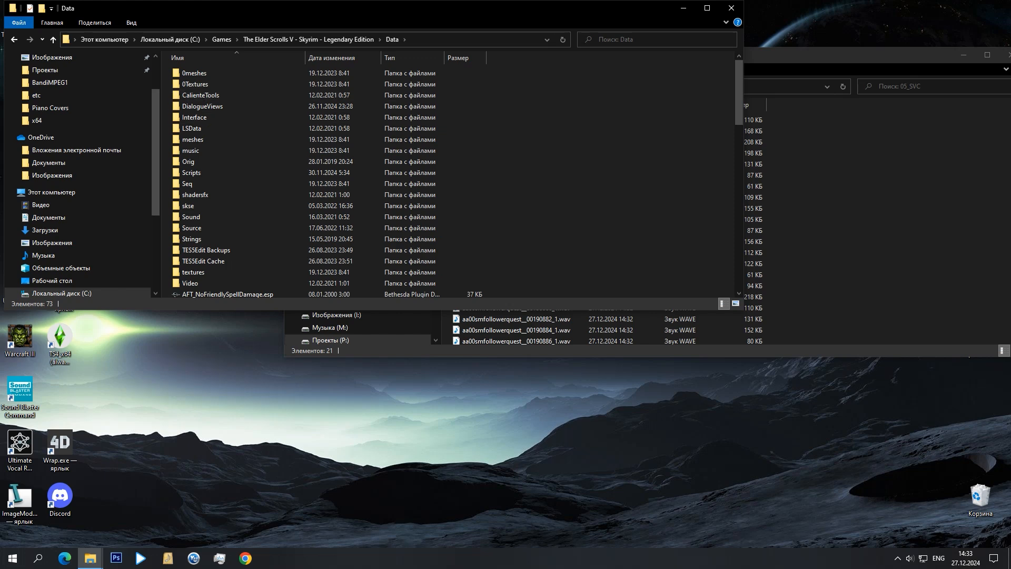
# Copy the sound folder and Magnolia Follower.esp from 00_Pre into the Skyrim Data folder.
pyautogui.moveTo(832, 58); pyautogui.dragTo(797, 92)
pyautogui.click(350, 120)
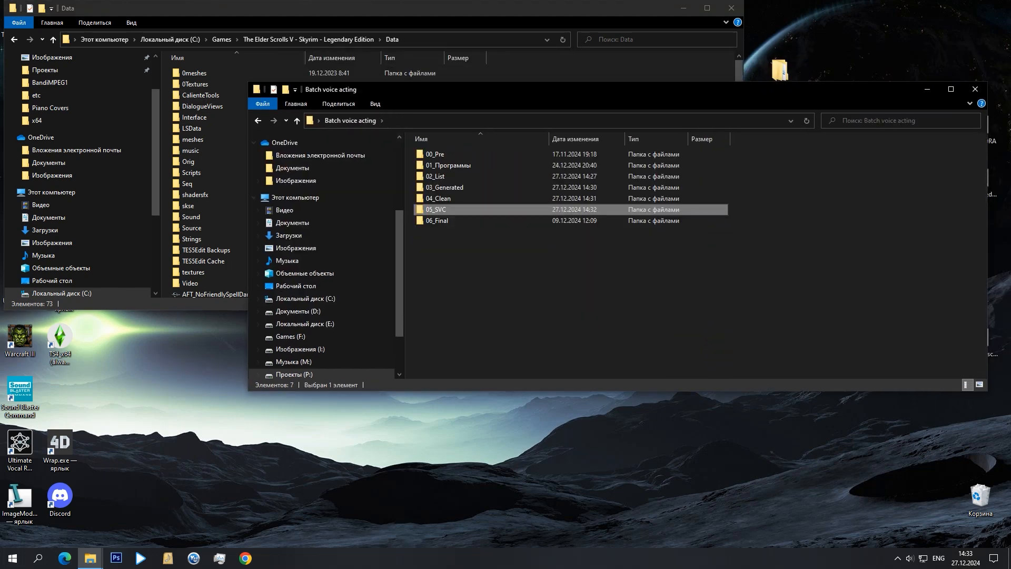
pyautogui.doubleClick(435, 153)
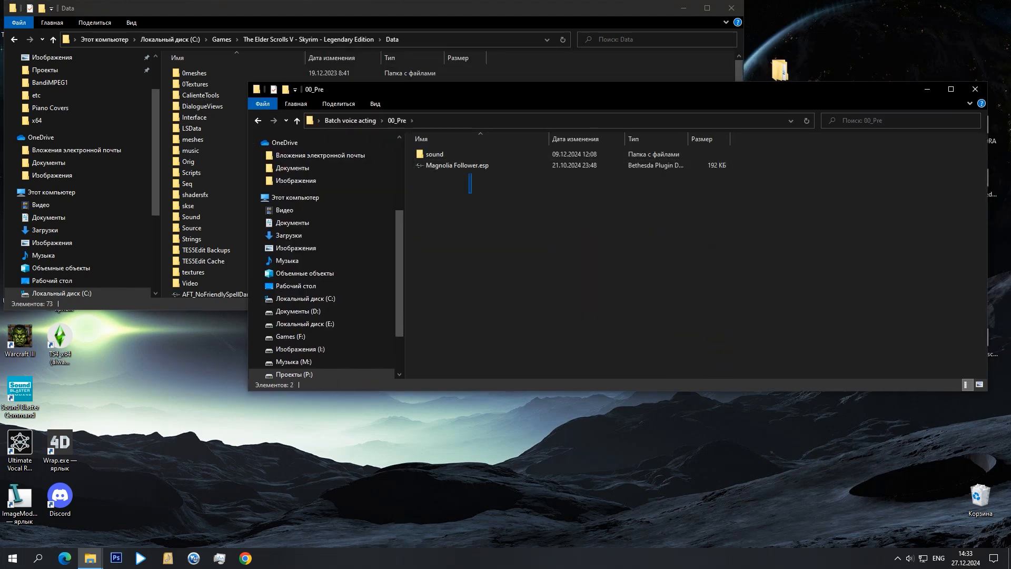
pyautogui.moveTo(470, 174); pyautogui.dragTo(476, 153)
pyautogui.rightClick(477, 153)
pyautogui.click(511, 320)
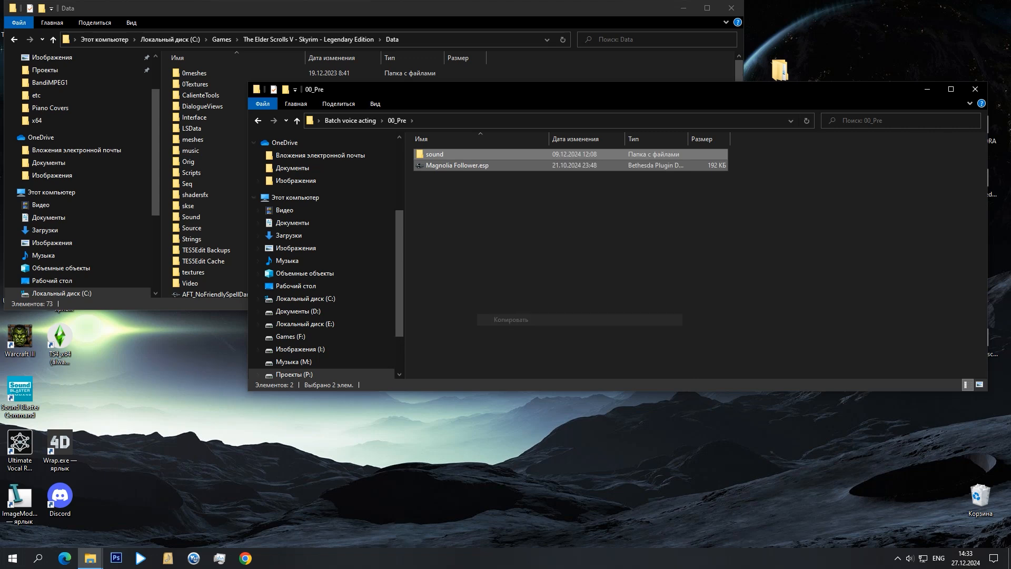
pyautogui.rightClick(168, 160)
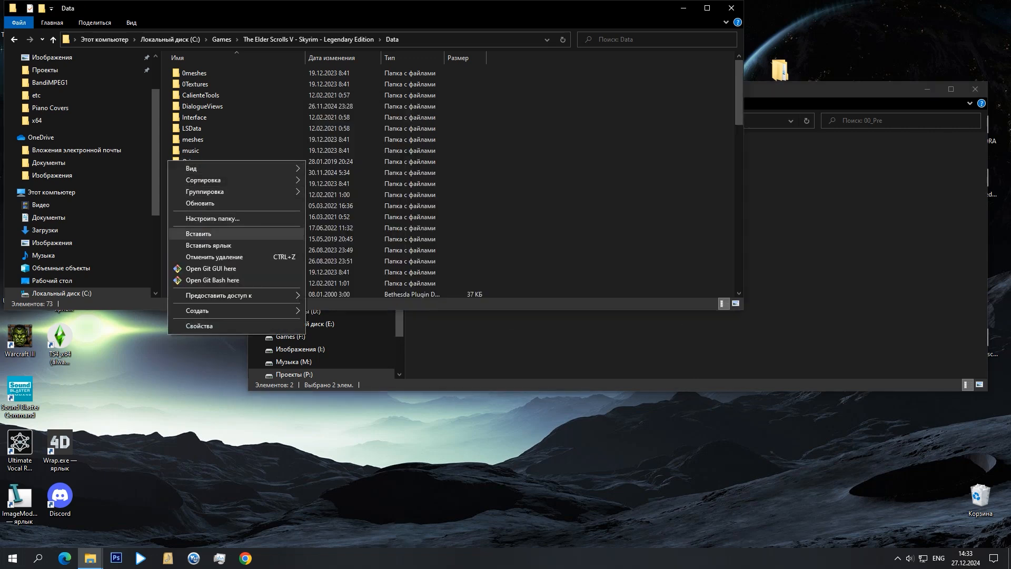
pyautogui.click(198, 233)
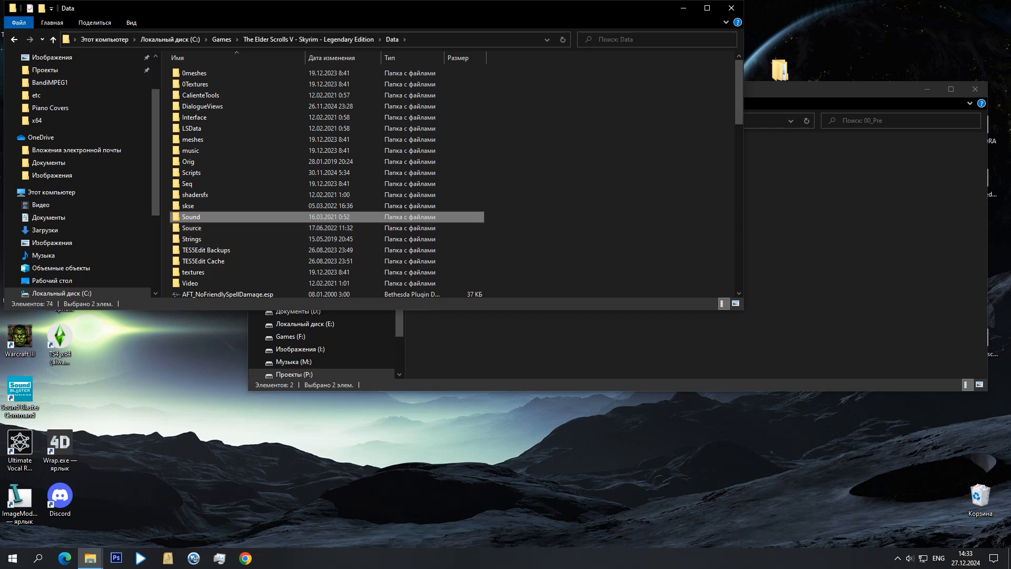
# Delete all old voice files from Sound\Voice\Magnolia Follower.esp\AA00SMVoice inside the Skyrim Data folder.
pyautogui.doubleClick(191, 217)
pyautogui.doubleClick(191, 84)
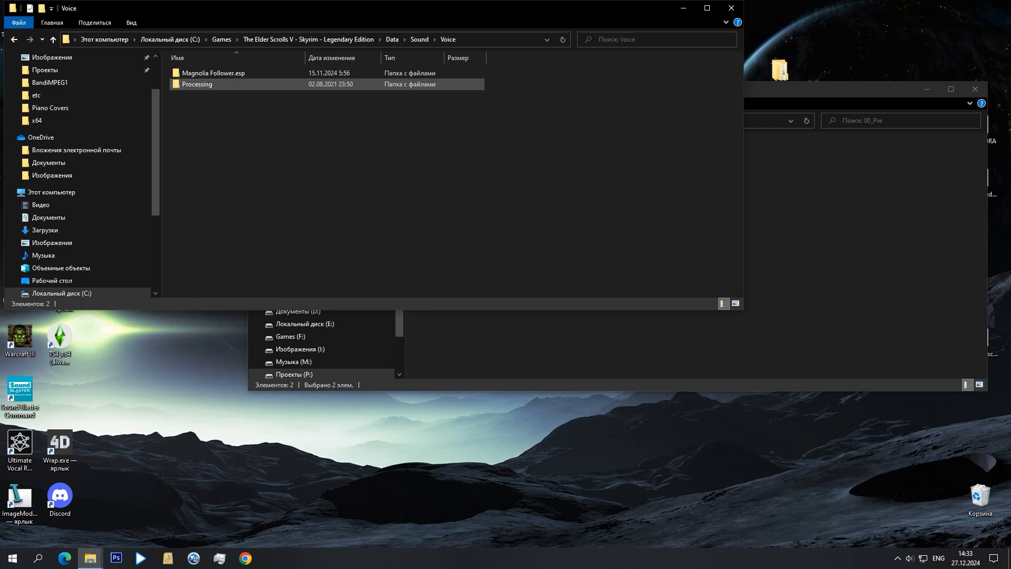
pyautogui.doubleClick(200, 74)
pyautogui.doubleClick(200, 74)
pyautogui.click(200, 74)
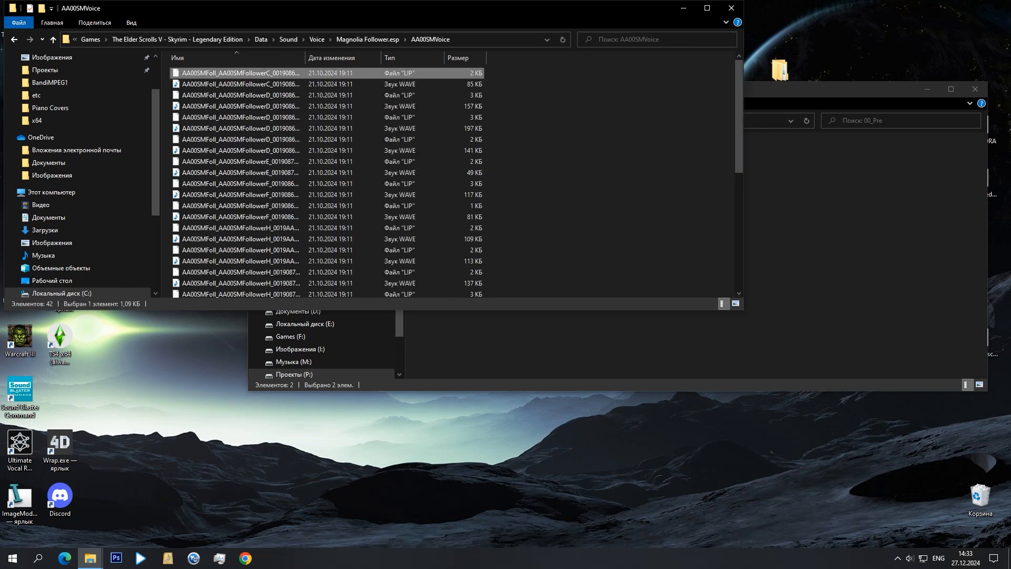
pyautogui.hotkey('ctrl', 'a')
pyautogui.rightClick(248, 75)
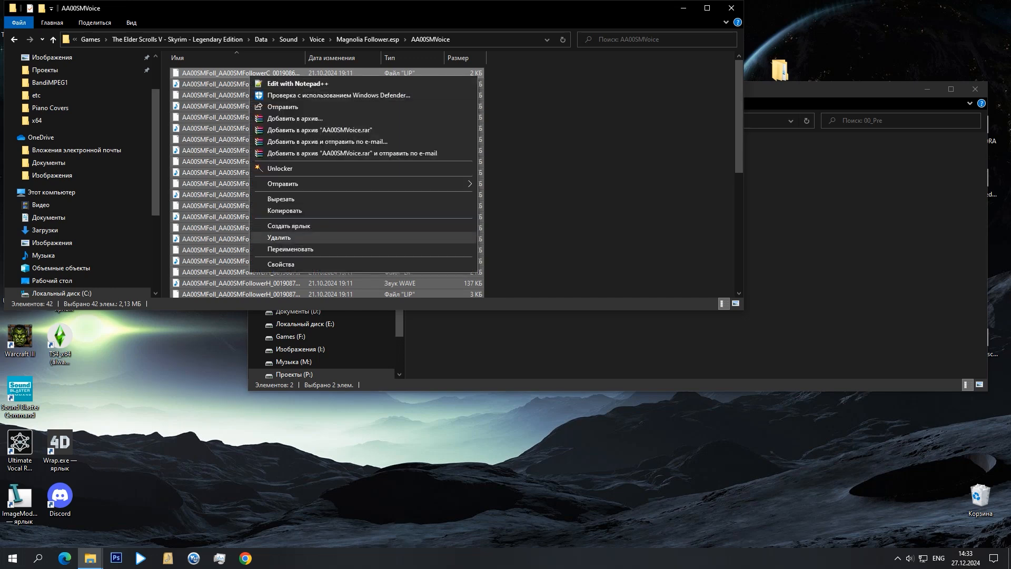
pyautogui.click(332, 239)
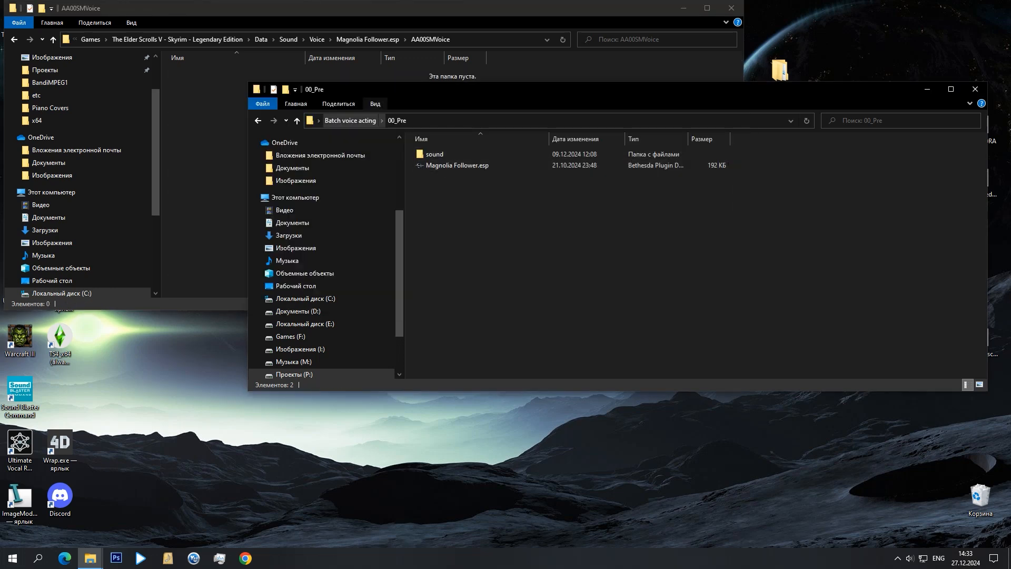
# Copy all converted WAV files from the 05_SVC folder into the AA00SMVoice folder in Skyrim's Data.
pyautogui.click(350, 120)
pyautogui.doubleClick(436, 209)
pyautogui.click(454, 153)
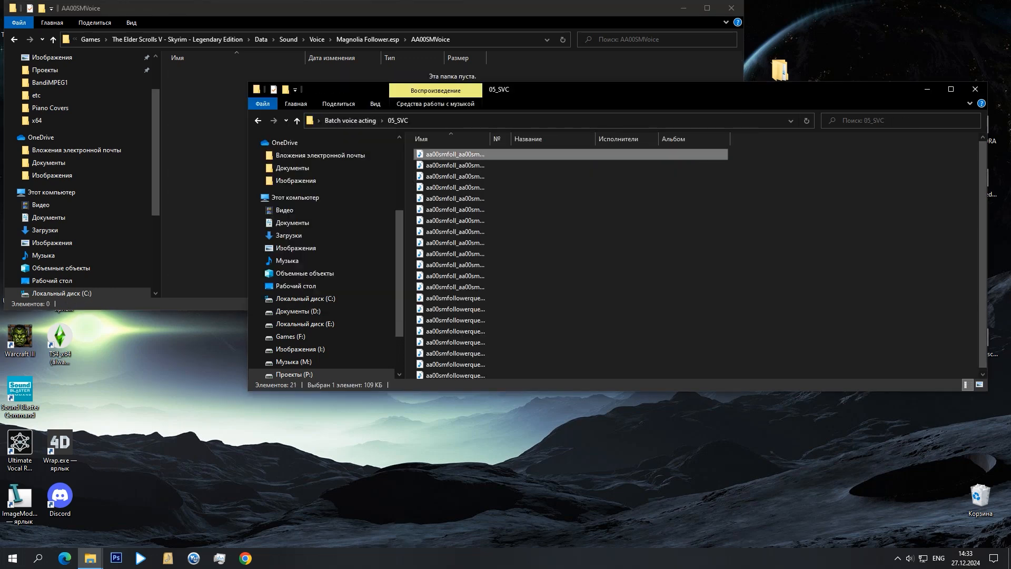
pyautogui.hotkey('ctrl', 'a')
pyautogui.rightClick(460, 154)
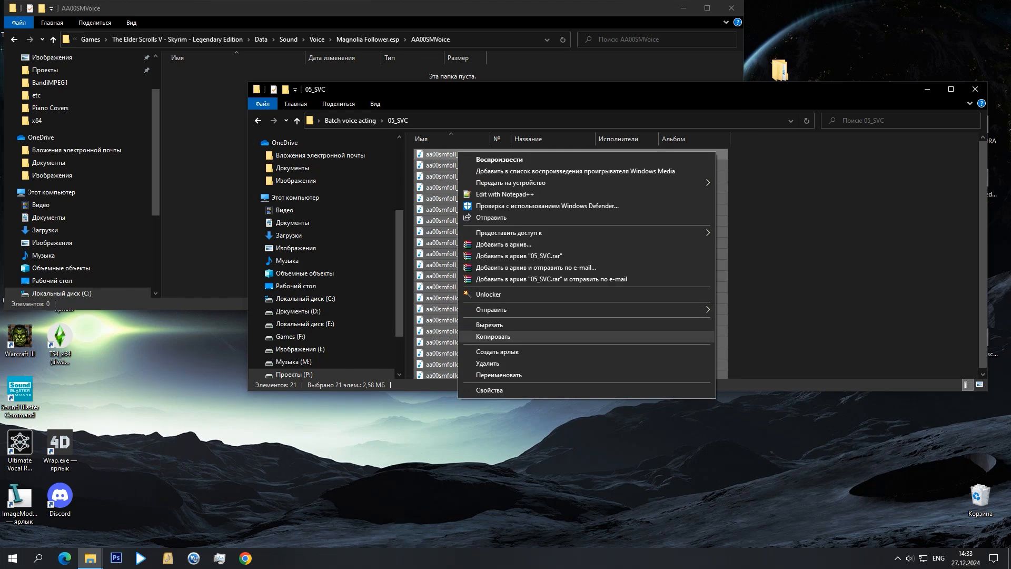
pyautogui.click(493, 336)
pyautogui.rightClick(203, 160)
pyautogui.click(231, 238)
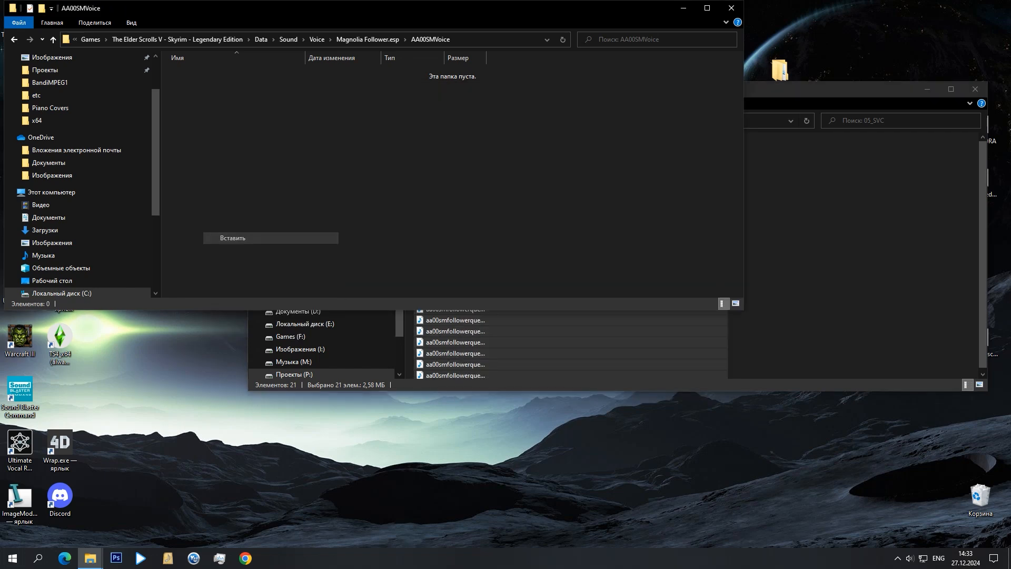
# Go back to the Voice folder and copy the name of the Magnolia Follower.esp folder as text.
pyautogui.click(317, 40)
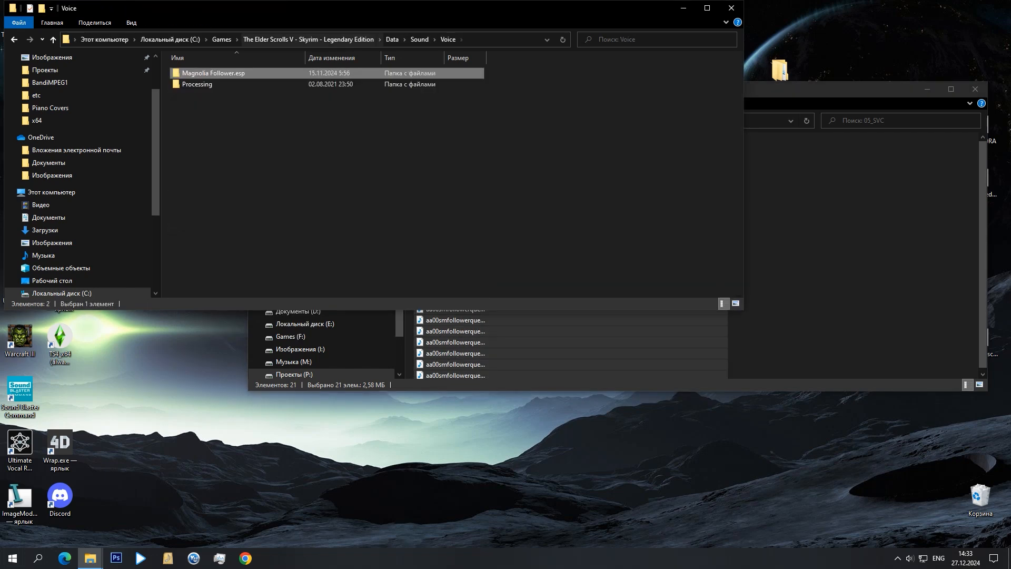
pyautogui.rightClick(238, 77)
pyautogui.click(278, 350)
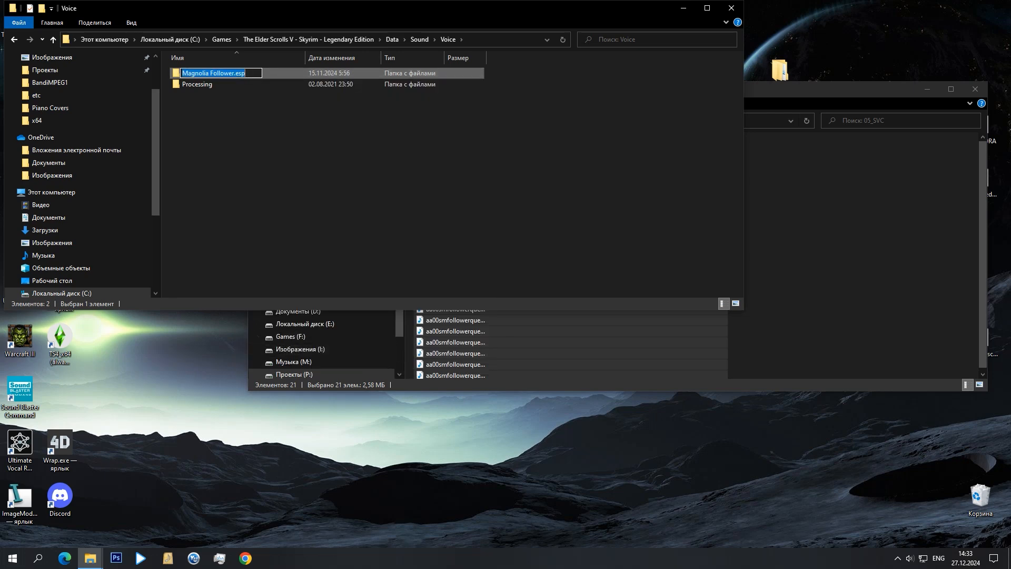
pyautogui.rightClick(245, 74)
pyautogui.click(279, 109)
pyautogui.press('Return')
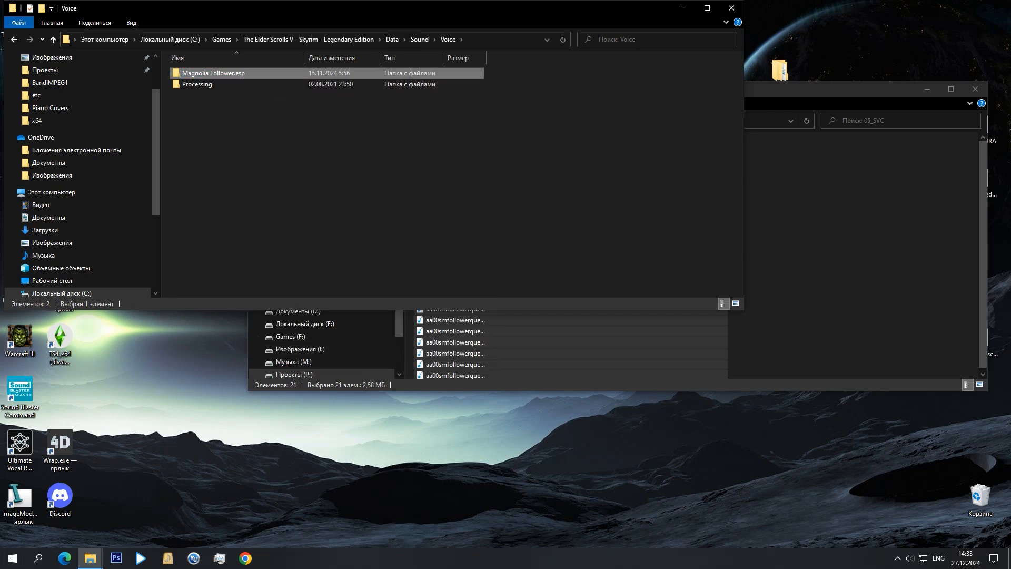
# Run LIPGenerator - Skyrim.bat from the game's root folder for the plugin Magnolia Follower.esp.
pyautogui.click(308, 39)
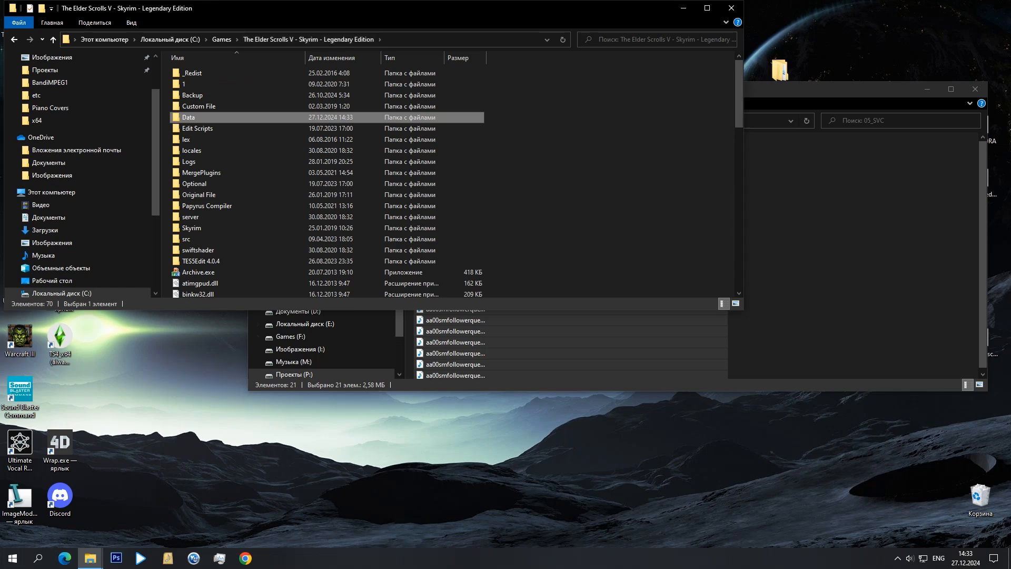
pyautogui.scroll(-9, 452, 179)
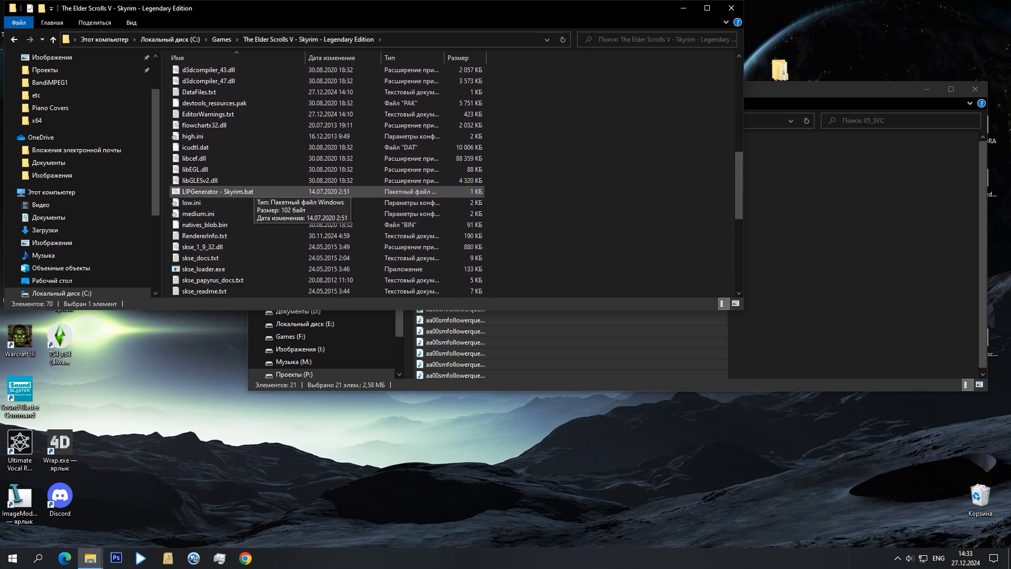
pyautogui.doubleClick(248, 192)
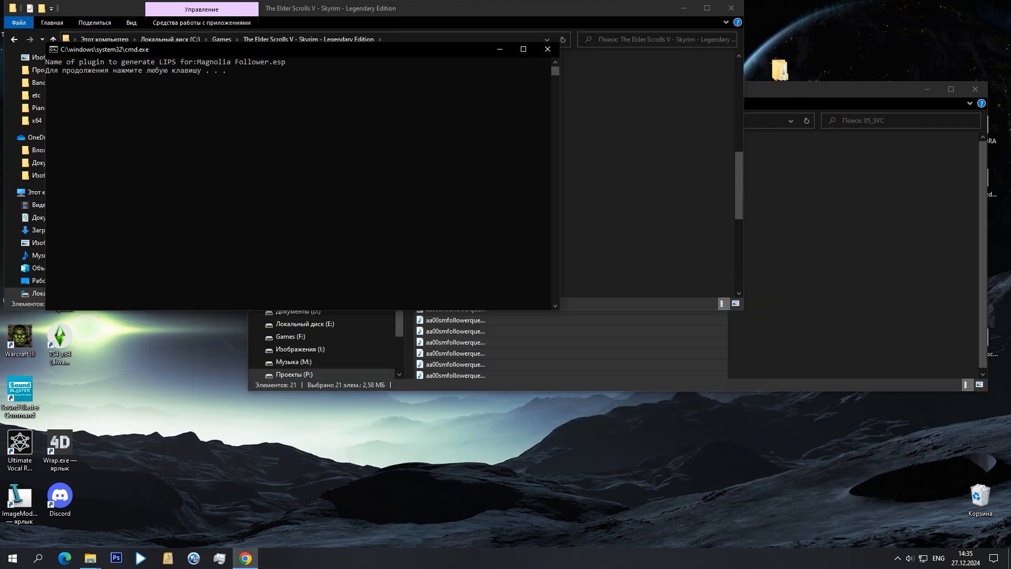
pyautogui.press('Return')
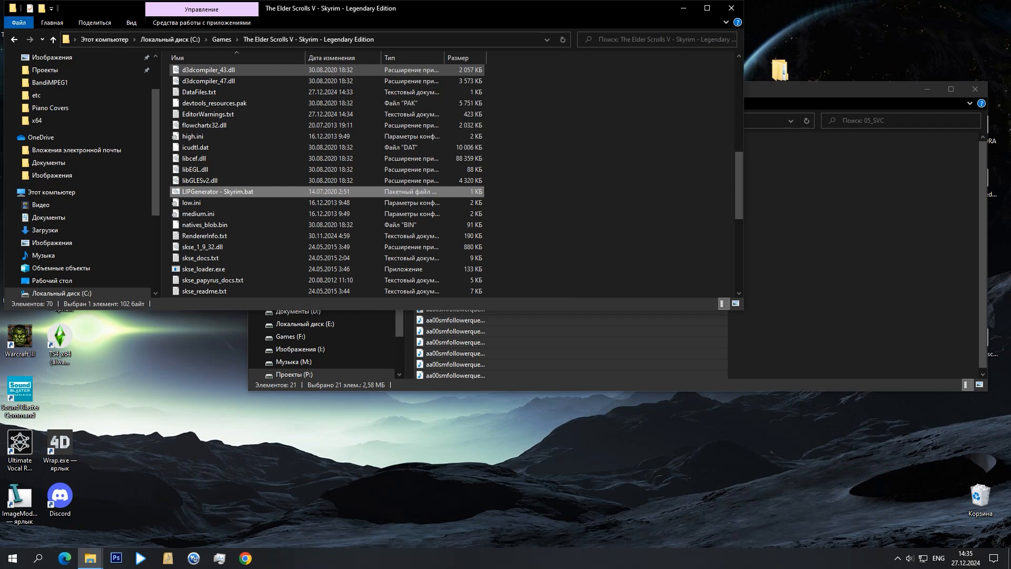
# Reopen Data\Sound\Voice\Magnolia Follower.esp\AA00SMVoice to check the generated LIP files beside the WAV files.
pyautogui.scroll(10, 327, 179)
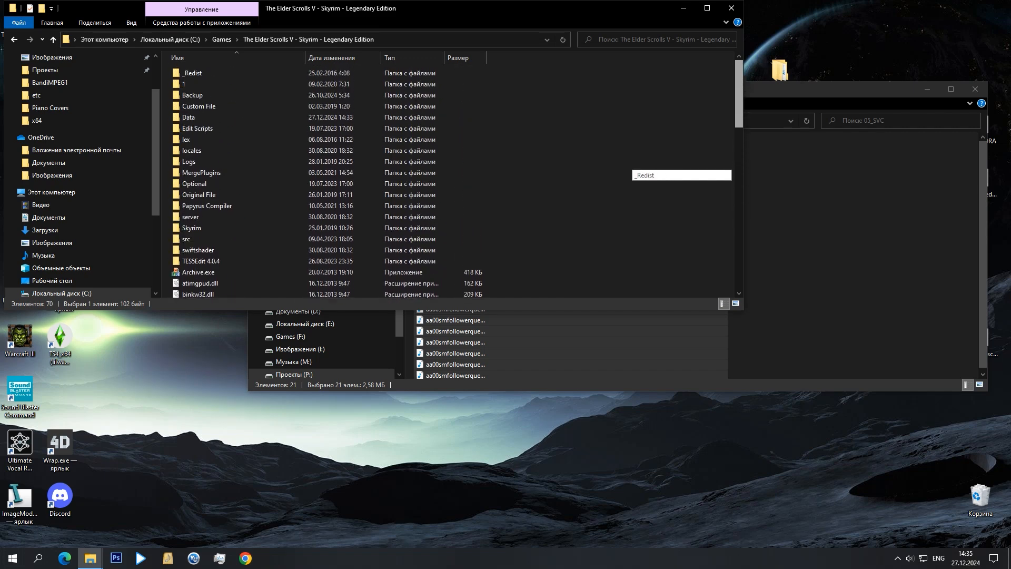
pyautogui.doubleClick(189, 117)
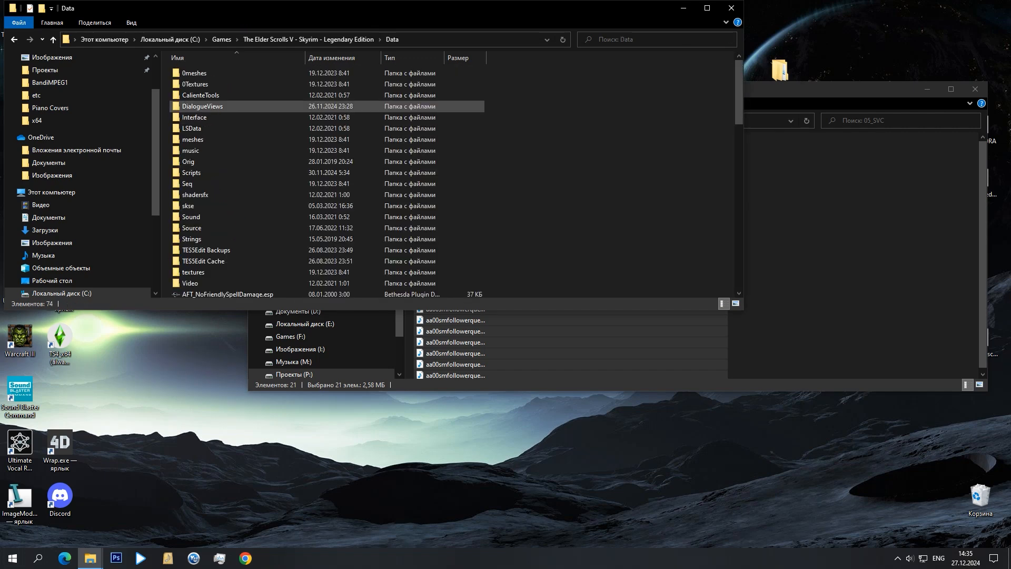
pyautogui.doubleClick(190, 216)
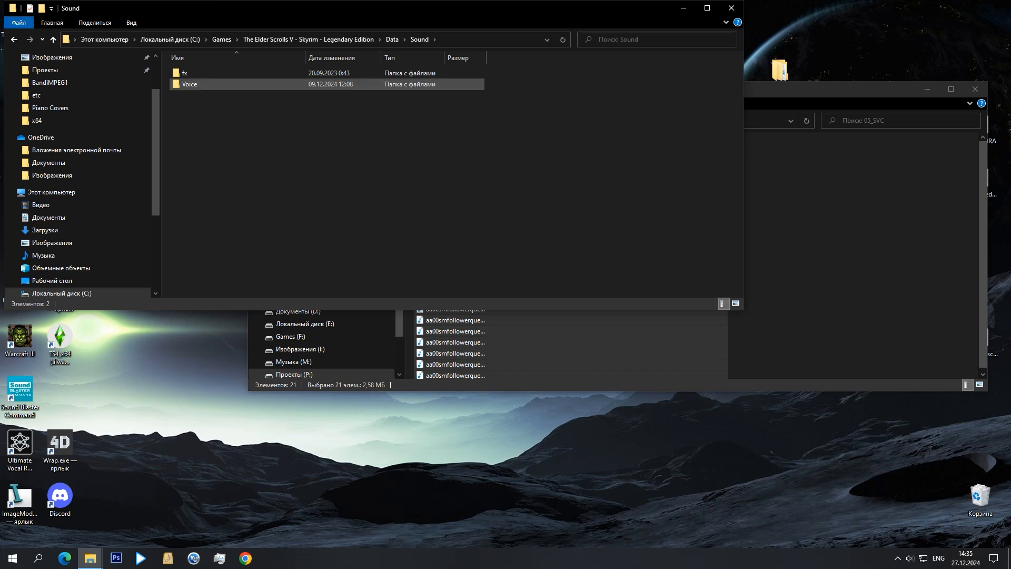
pyautogui.doubleClick(189, 83)
pyautogui.doubleClick(195, 73)
pyautogui.doubleClick(195, 73)
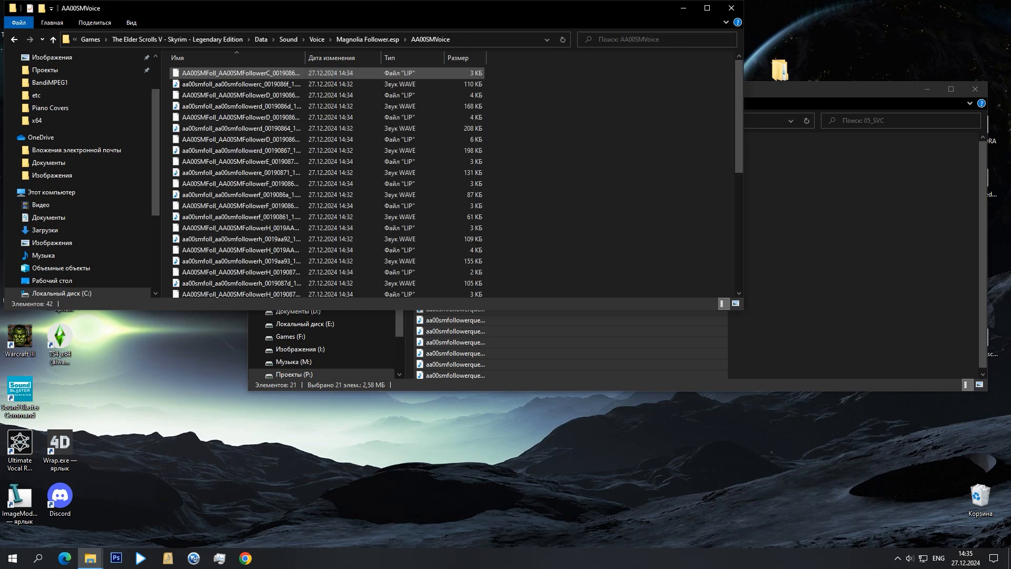
# In the Batch voice acting window, open 06_Final\sound\Voice\Magnolia Follower.esp\AA00SMVoice.
pyautogui.click(790, 189)
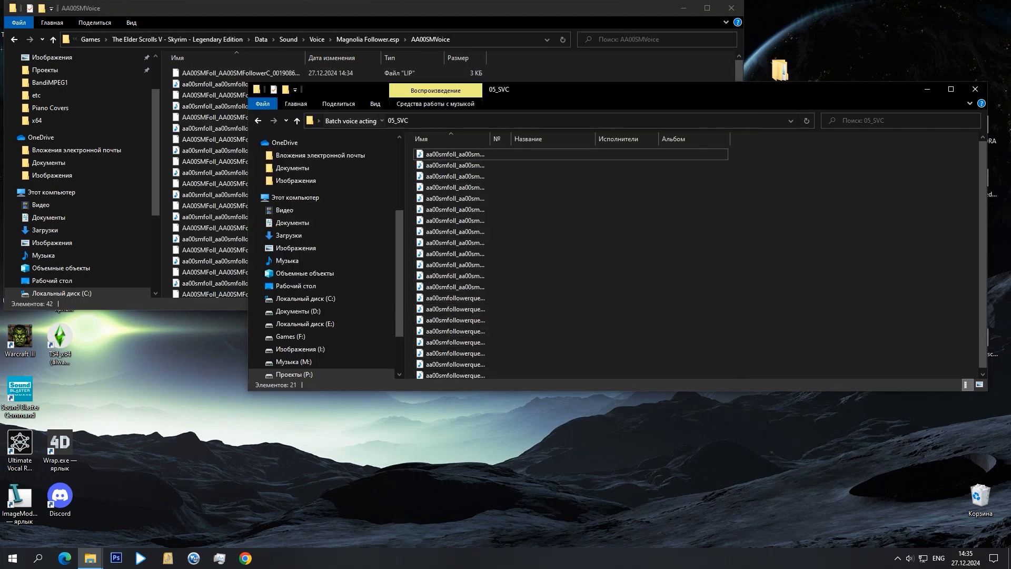
pyautogui.click(350, 120)
pyautogui.doubleClick(437, 210)
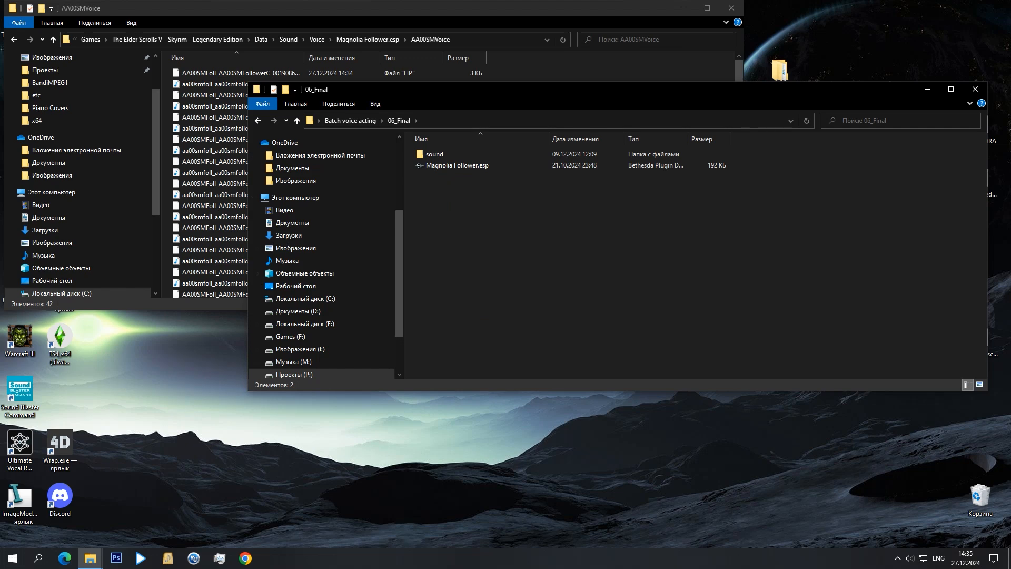
pyautogui.click(221, 95)
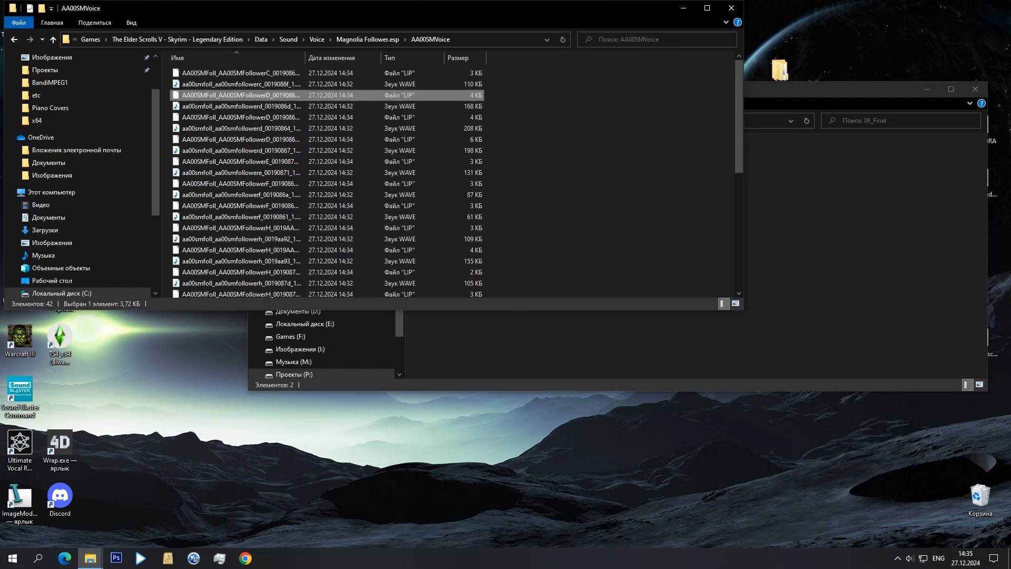
pyautogui.click(526, 345)
pyautogui.doubleClick(447, 155)
pyautogui.doubleClick(448, 155)
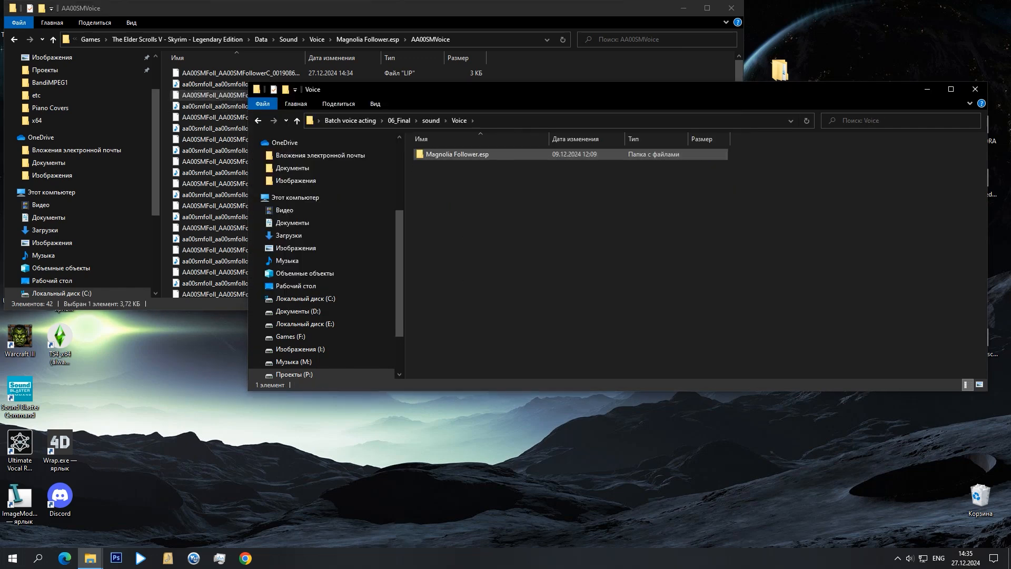
pyautogui.doubleClick(447, 154)
pyautogui.doubleClick(447, 155)
# Move all LIP and WAV files from the Skyrim Data AA00SMVoice folder into the AA00SMVoice folder of 06_Final.
pyautogui.click(221, 106)
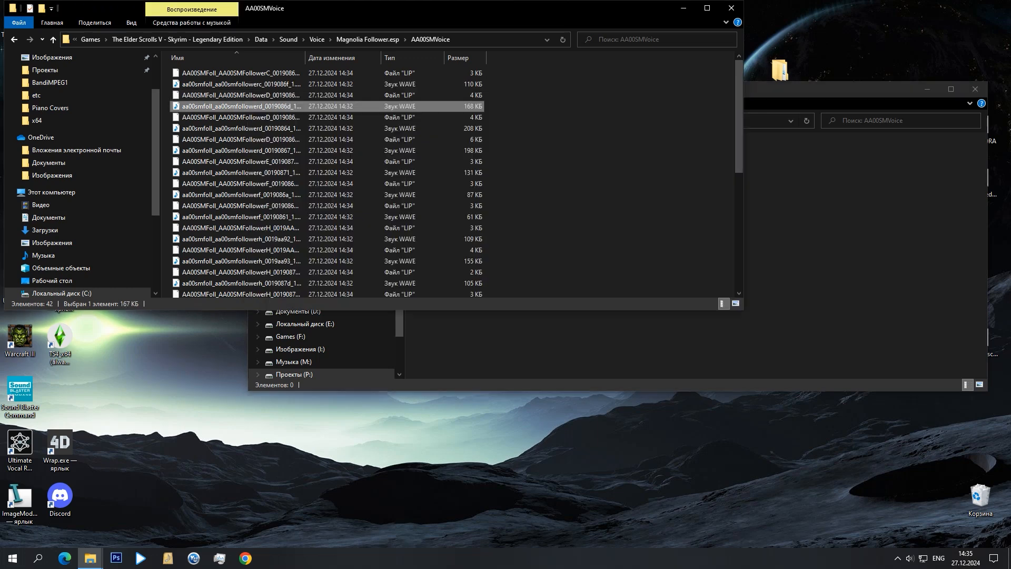
pyautogui.hotkey('ctrl', 'a')
pyautogui.rightClick(234, 113)
pyautogui.click(258, 236)
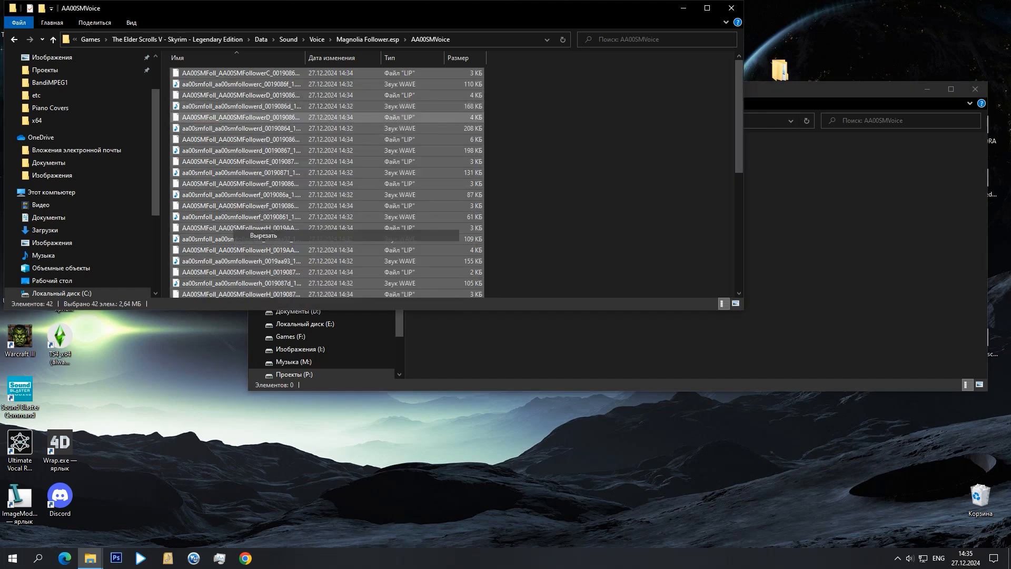
pyautogui.click(451, 348)
pyautogui.rightClick(451, 348)
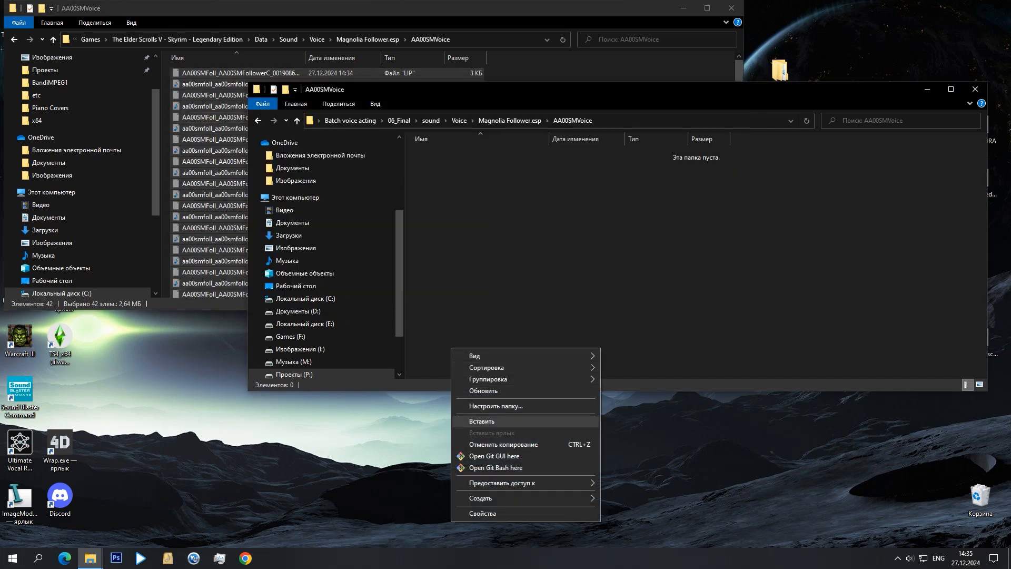
pyautogui.click(482, 421)
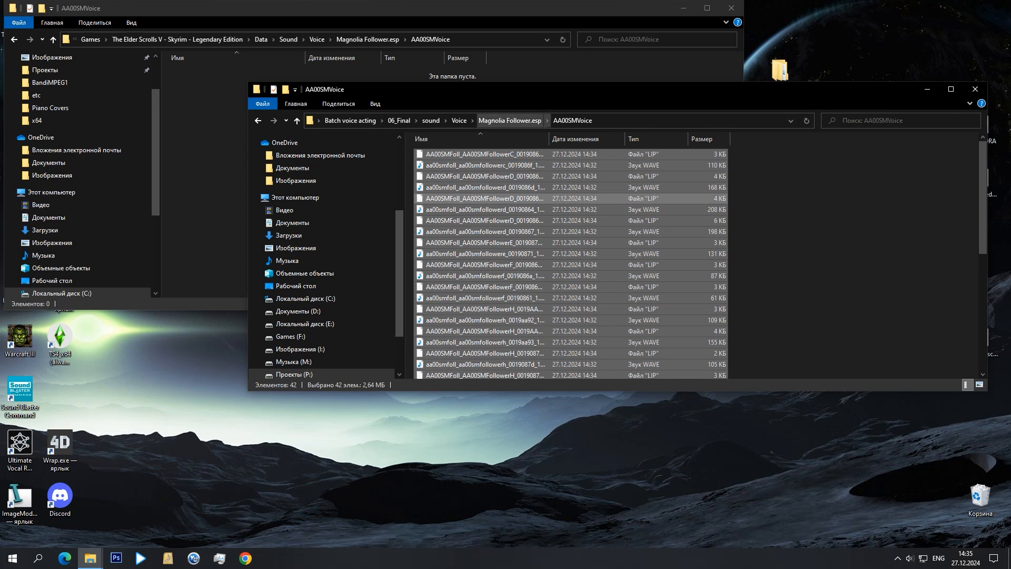
# Return to the 06_Final folder and close the Skyrim Data folder window.
pyautogui.click(510, 121)
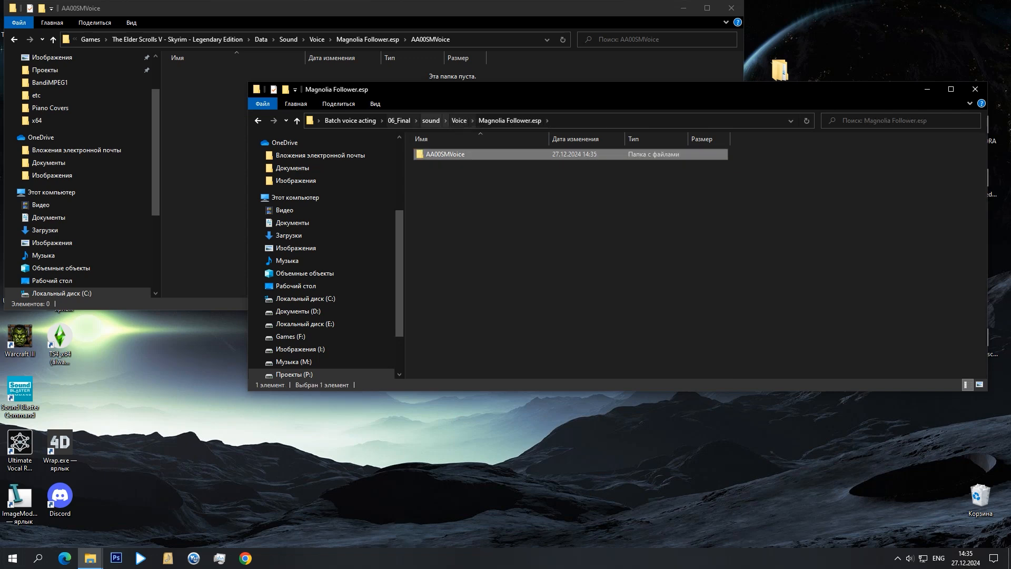
pyautogui.click(399, 121)
pyautogui.click(731, 8)
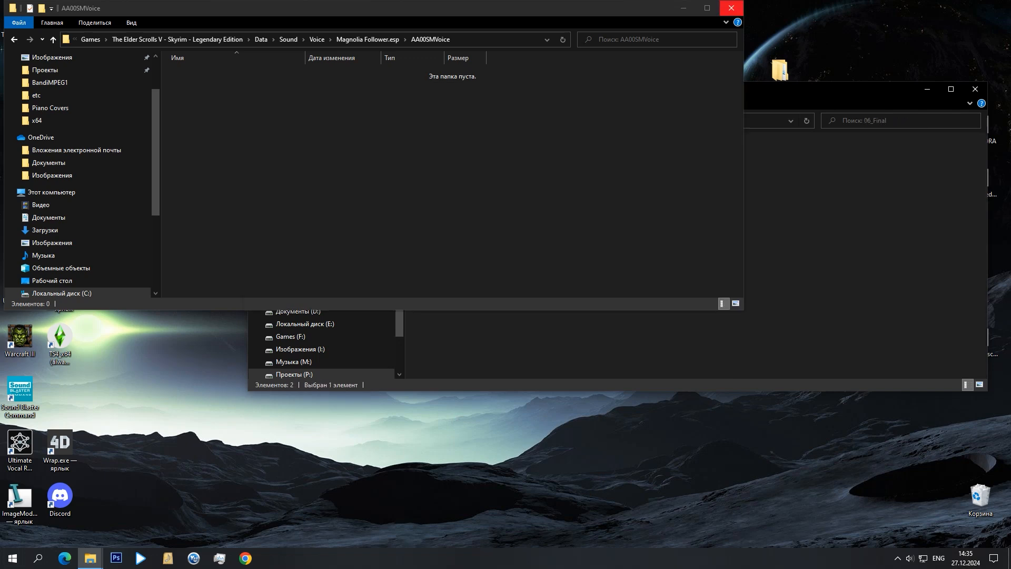
# From the Mod Organizer shortcut's file location, open the AA00SMVoice voice folder of the mod 06.01 - Steadfast Magnolia Follower Rus.
pyautogui.rightClick(34, 73)
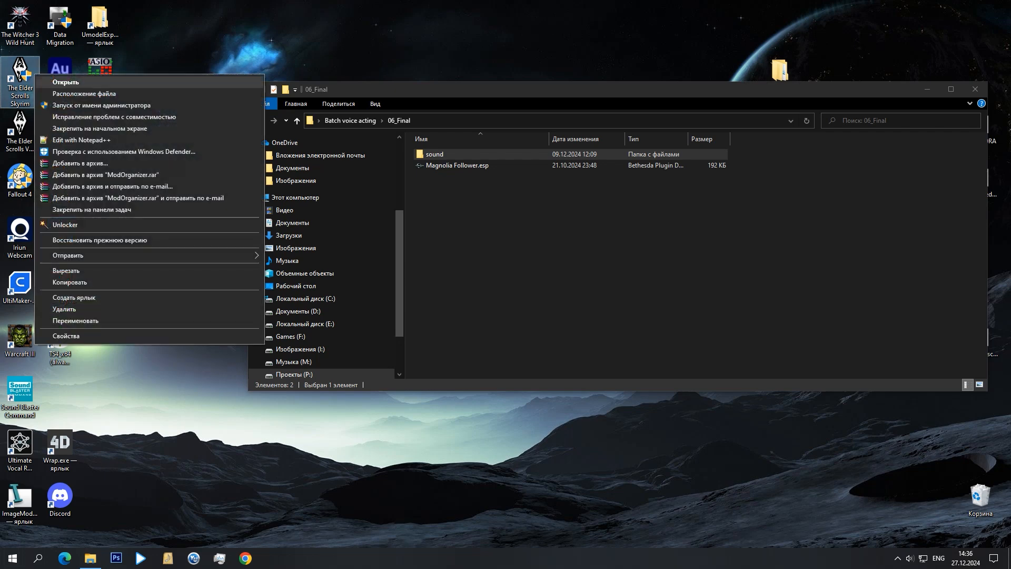
pyautogui.click(79, 94)
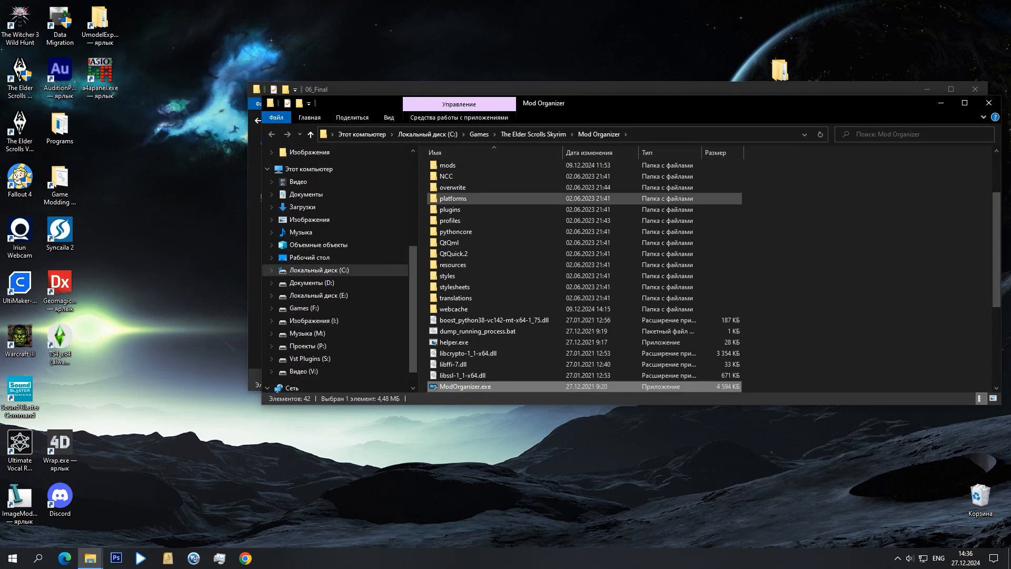
pyautogui.click(447, 165)
pyautogui.doubleClick(448, 166)
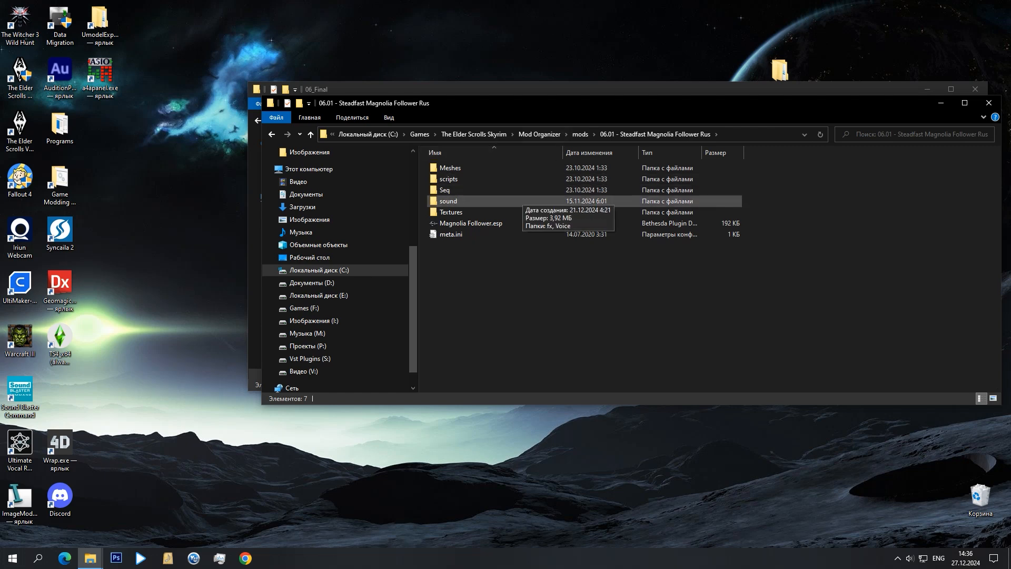
pyautogui.doubleClick(522, 201)
pyautogui.doubleClick(521, 177)
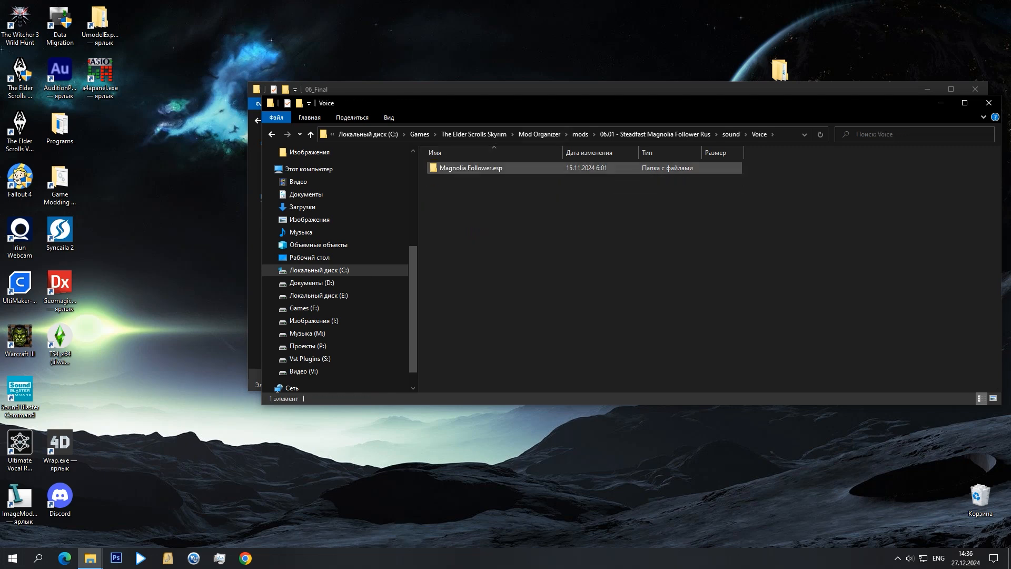
pyautogui.doubleClick(470, 168)
pyautogui.doubleClick(463, 167)
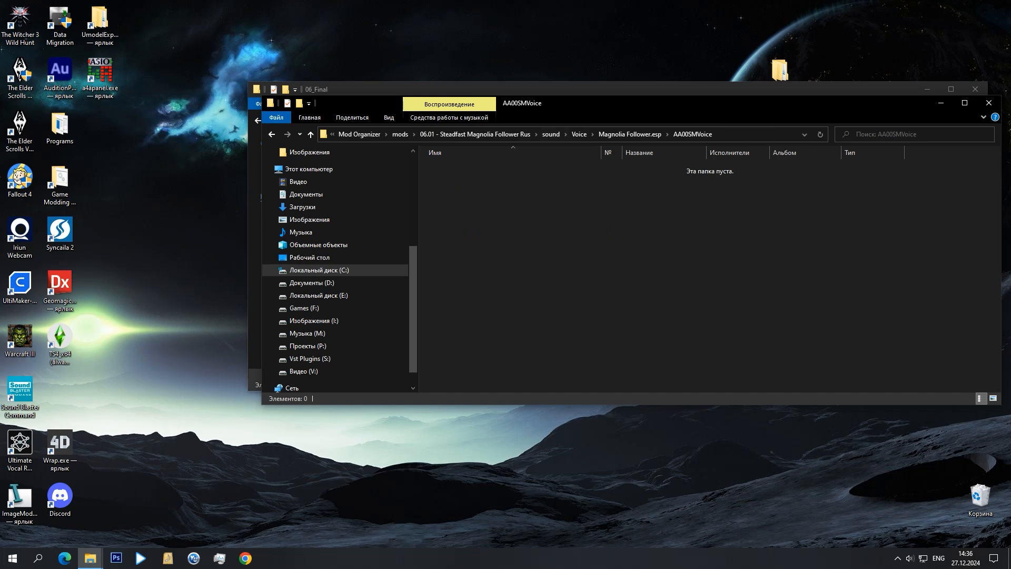
# Arrange the mod and 06_Final windows side by side, and return to the 06.01 - Steadfast Magnolia Follower Rus folder.
pyautogui.moveTo(561, 103); pyautogui.dragTo(267, 118)
pyautogui.moveTo(397, 89); pyautogui.dragTo(435, 82)
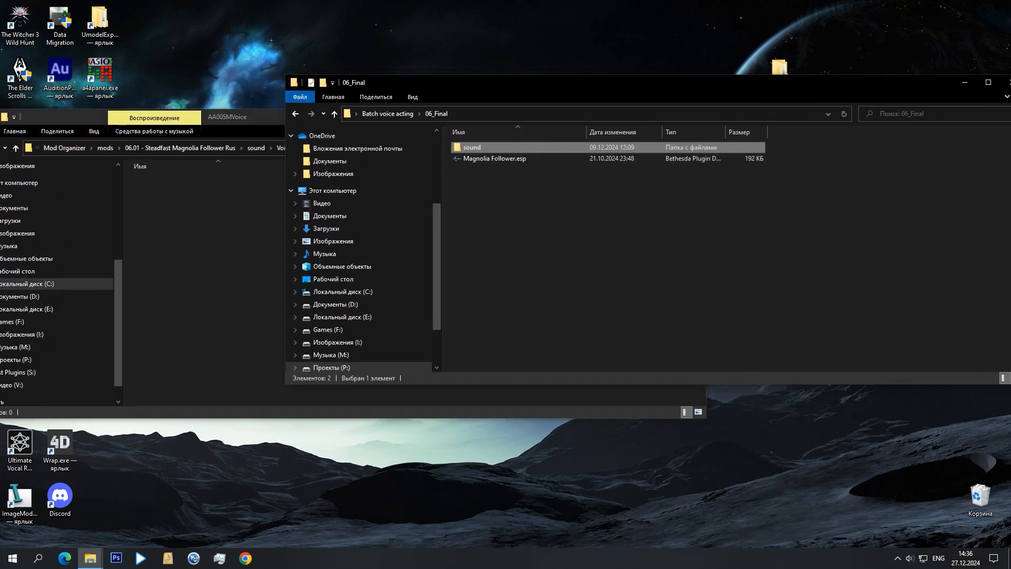
pyautogui.click(255, 118)
pyautogui.click(192, 147)
pyautogui.click(748, 221)
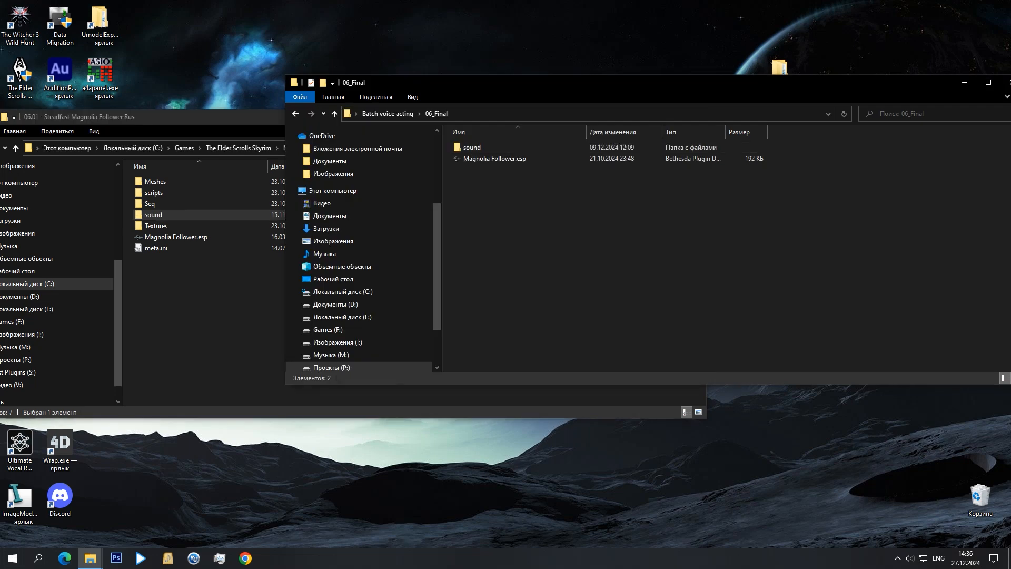
# Copy the sound folder from 06_Final into the 06.01 - Steadfast Magnolia Follower Rus mod folder.
pyautogui.click(490, 147)
pyautogui.rightClick(572, 149)
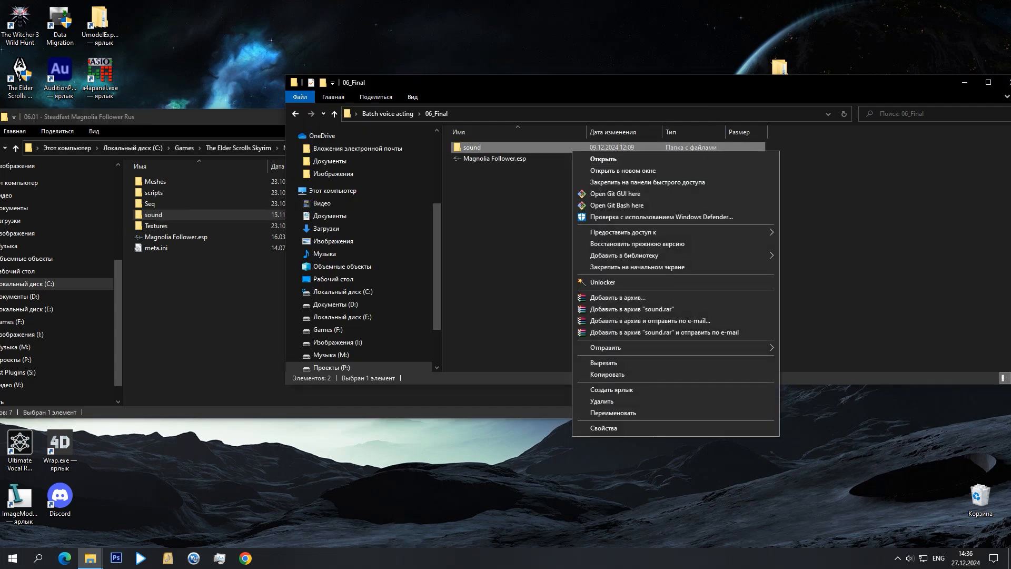
pyautogui.click(607, 374)
pyautogui.rightClick(239, 319)
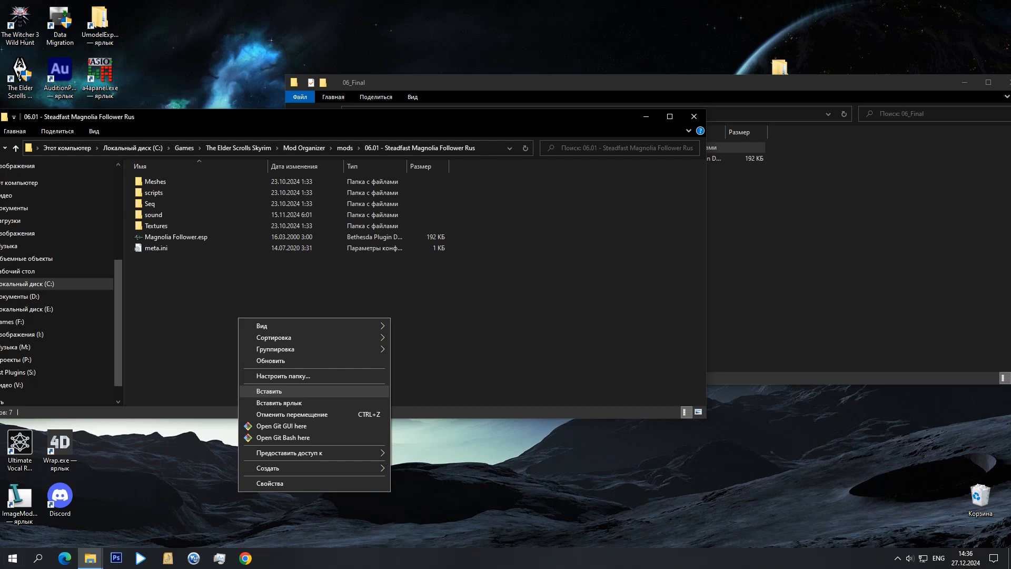
pyautogui.click(269, 391)
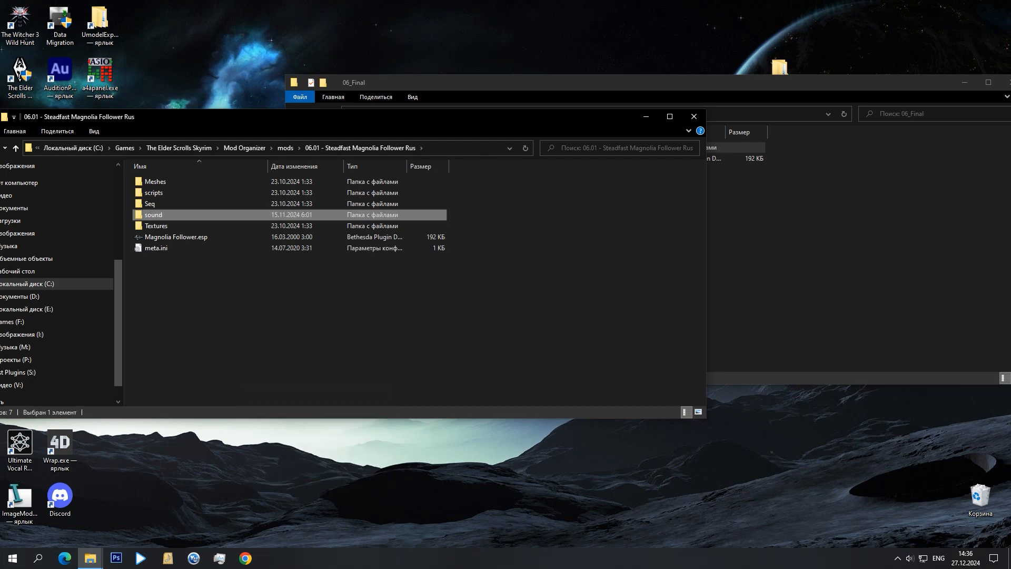
# Close the 06_Final window and the 06.01 - Steadfast Magnolia Follower Rus folder window.
pyautogui.click(821, 237)
pyautogui.moveTo(942, 85); pyautogui.dragTo(856, 77)
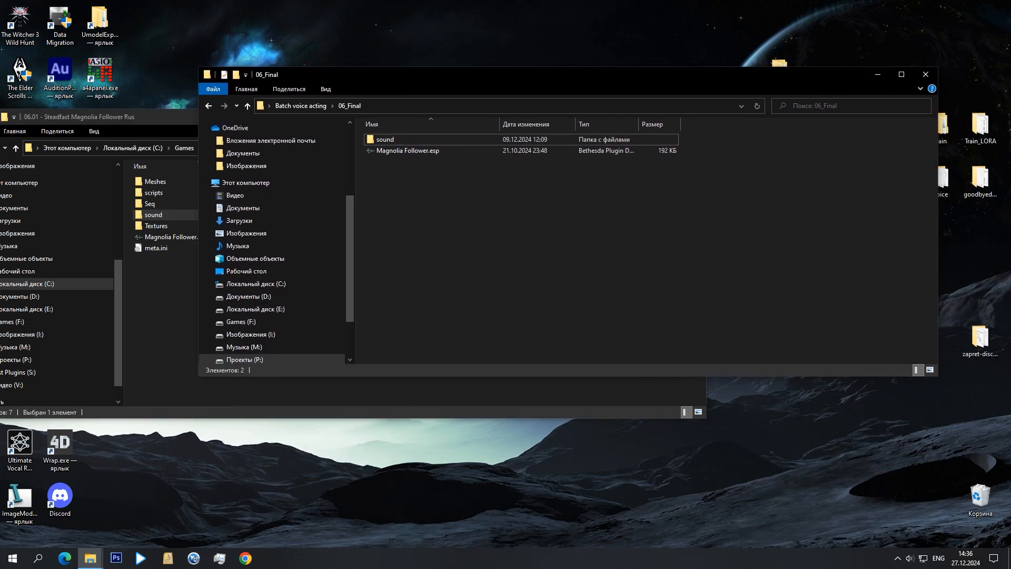
pyautogui.click(925, 74)
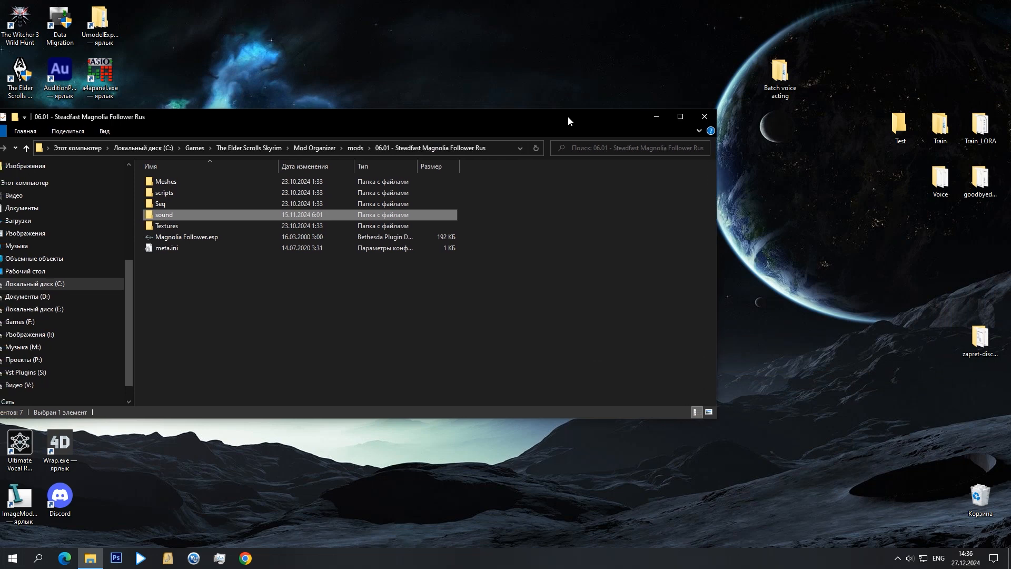
pyautogui.moveTo(568, 116); pyautogui.dragTo(713, 84)
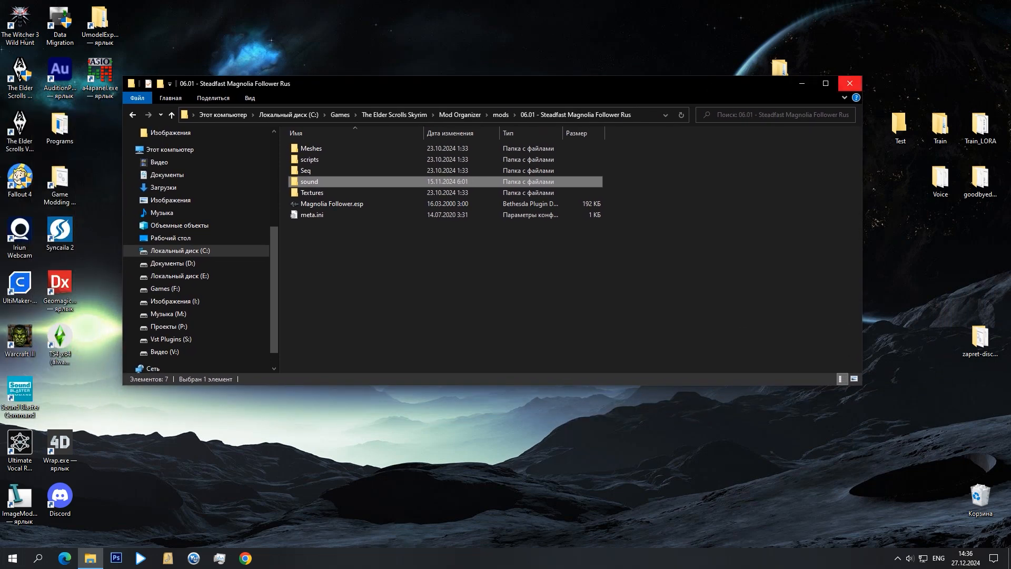
pyautogui.click(850, 83)
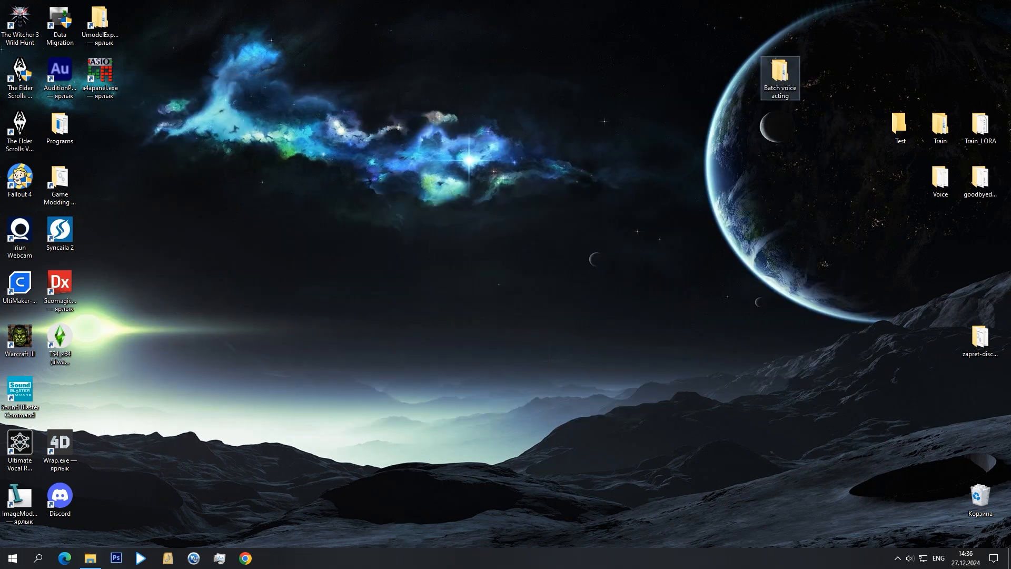
# Look into 00_Pre in the Batch voice acting folder and view the Unfuzer program from 01_Программы.
pyautogui.press('Return')
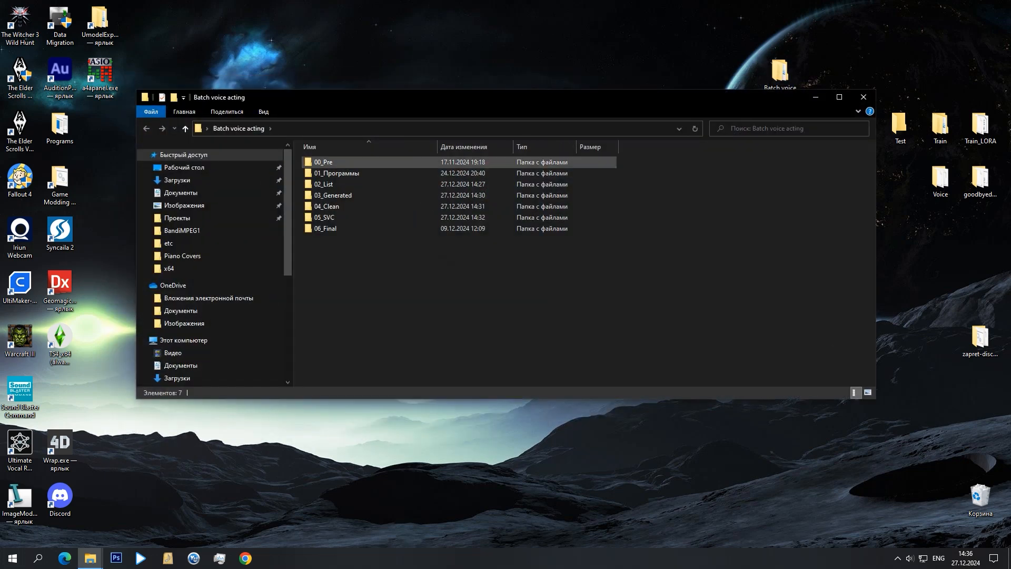
pyautogui.doubleClick(323, 162)
pyautogui.click(238, 129)
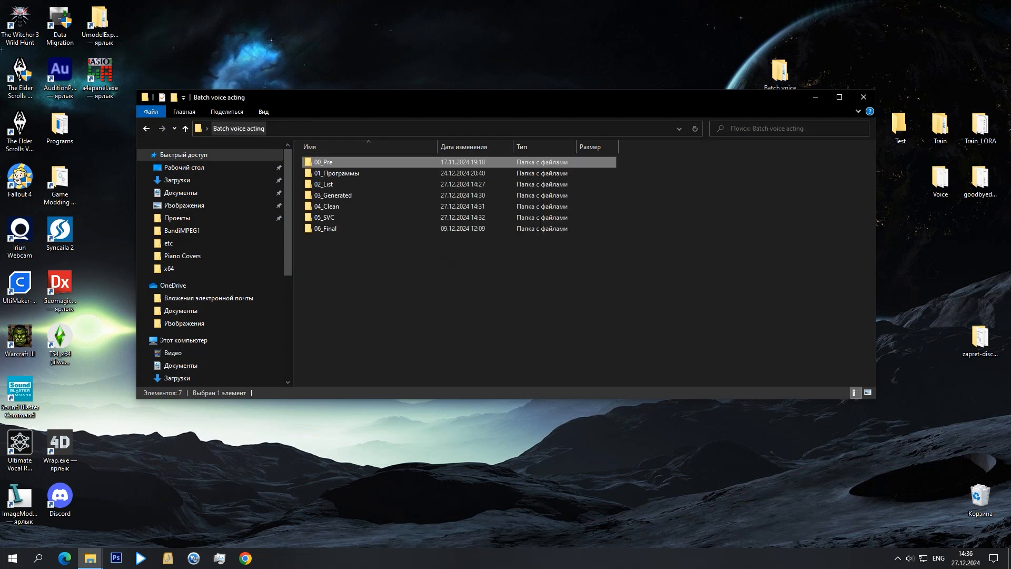
pyautogui.doubleClick(336, 173)
pyautogui.click(330, 262)
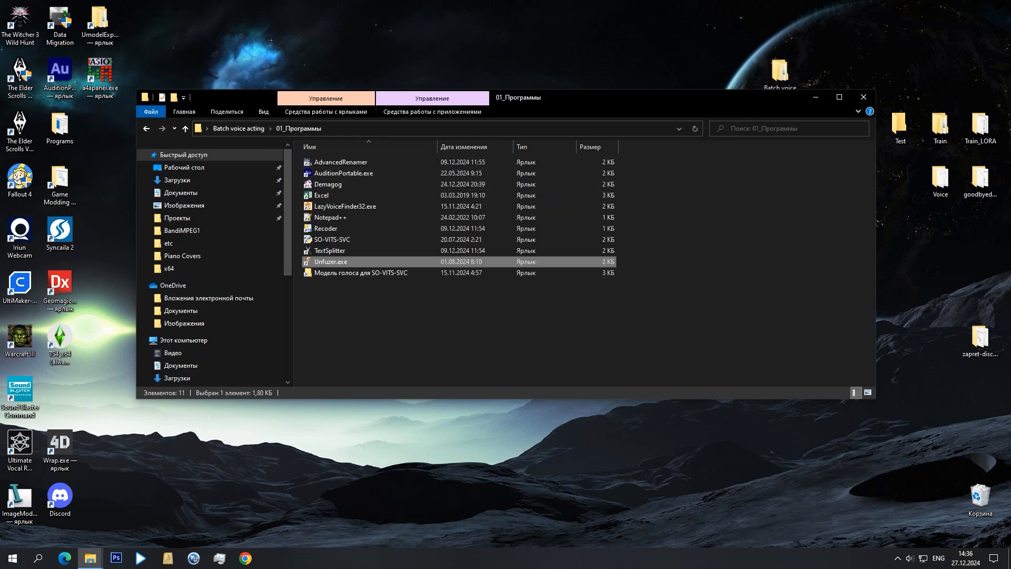
pyautogui.doubleClick(331, 262)
pyautogui.moveTo(437, 227); pyautogui.dragTo(547, 275)
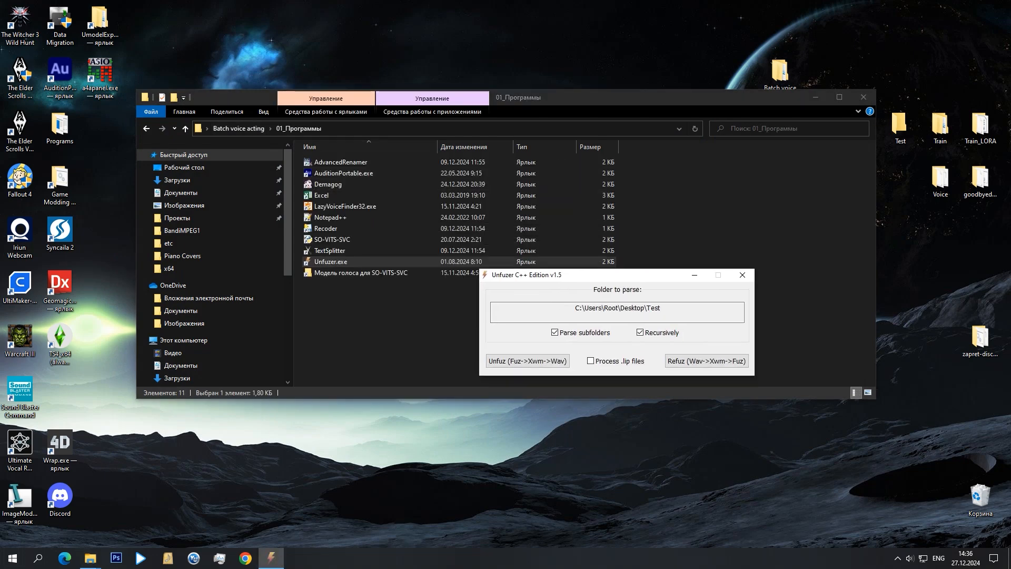
pyautogui.click(238, 129)
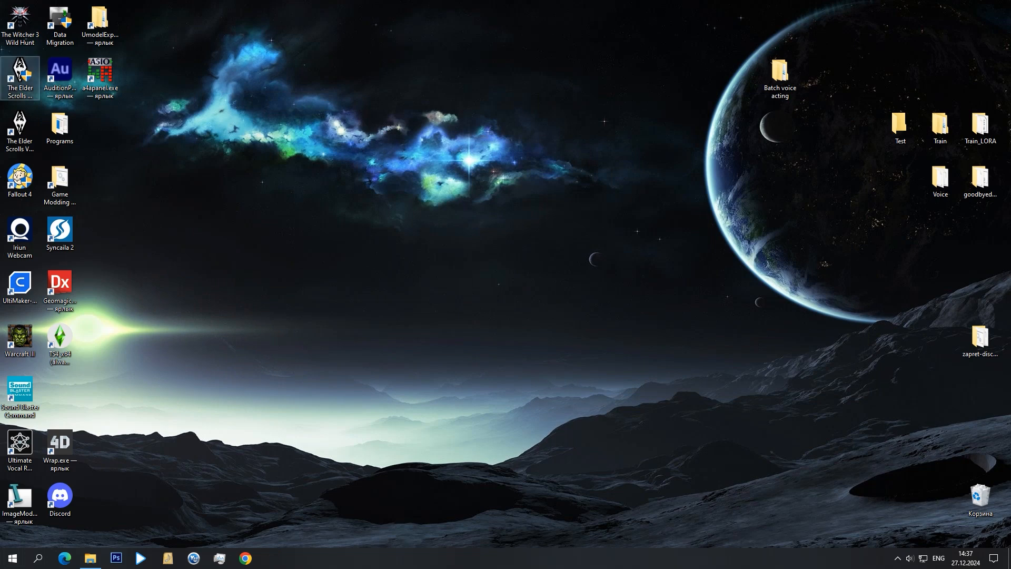
# Launch the Skyrim game, approach Стойкая Магнолия and ask her to follow with "Следуй за мной. Мне нужна твоя помощь.".
pyautogui.click(20, 78)
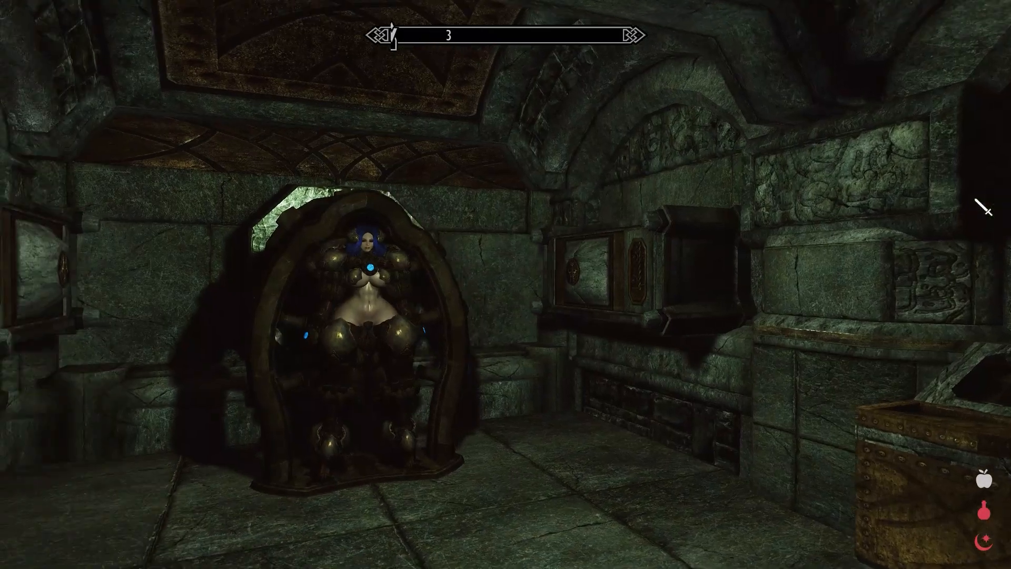
pyautogui.press('w')
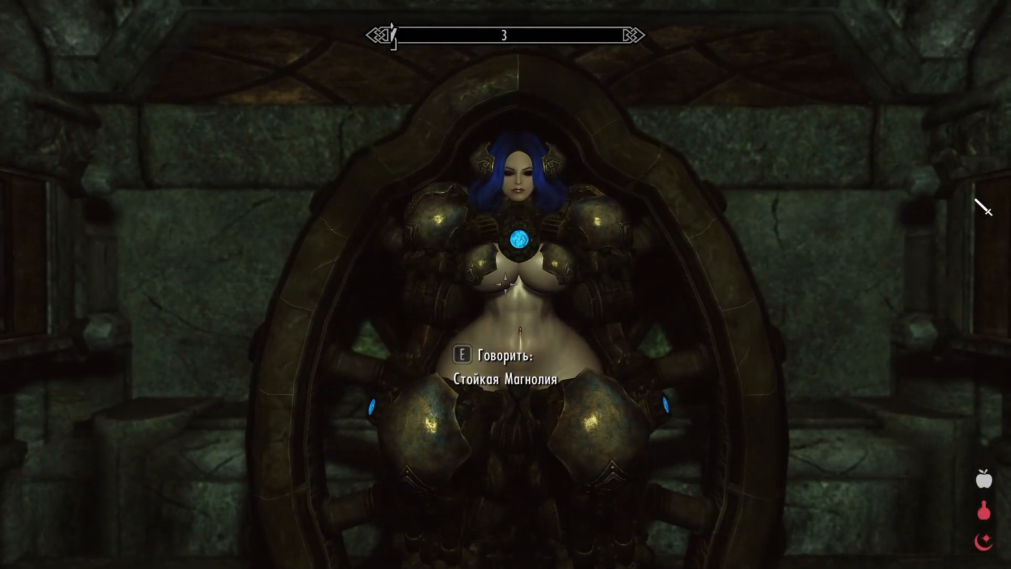
pyautogui.press('e')
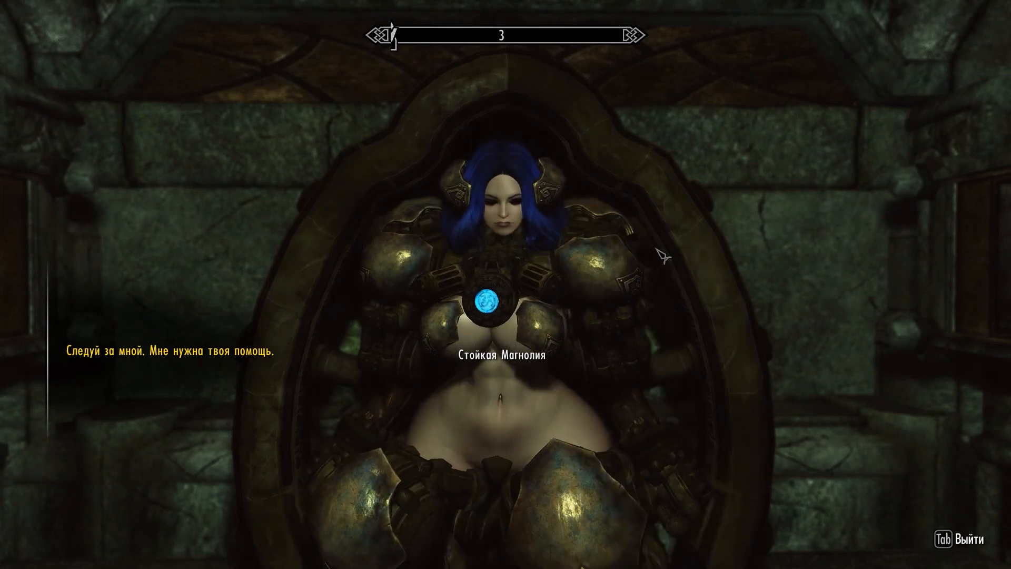
pyautogui.press('e')
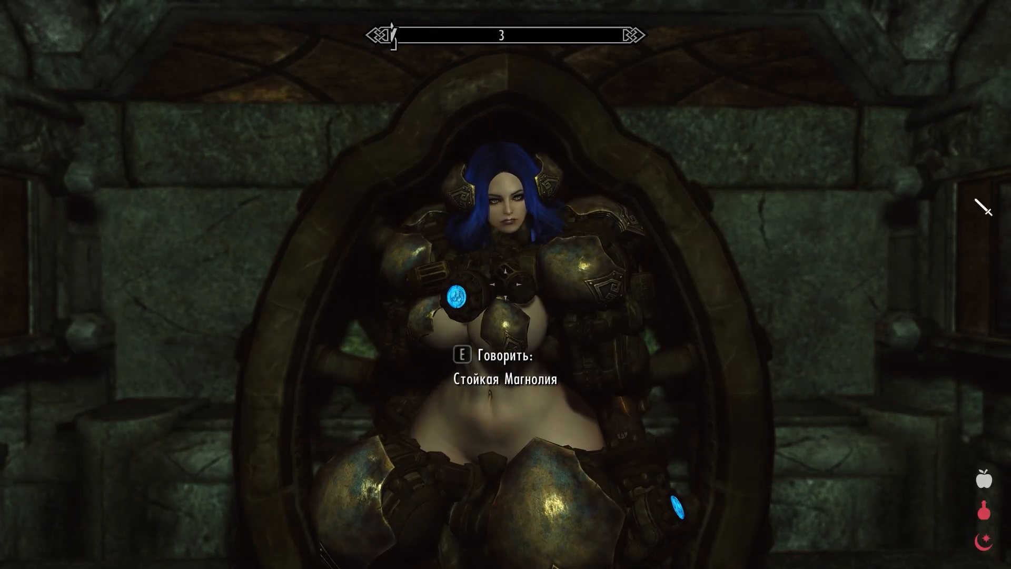
# Test Магнолия's dialogue lines "Мне от тебя кое-что нужно" and "Я хочу обменяться с тобой вещами", and leave the item exchange.
pyautogui.press('e')
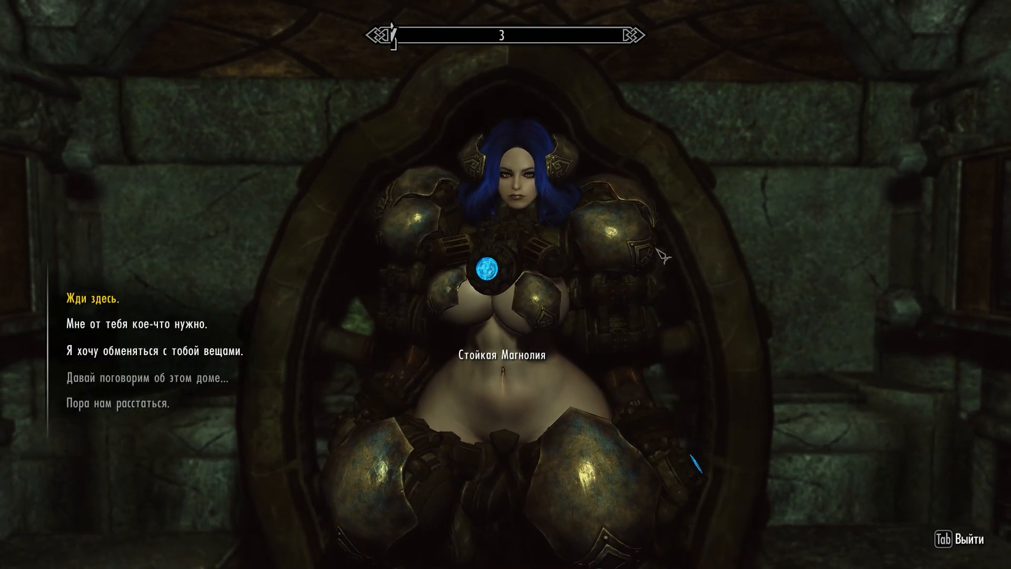
pyautogui.click(157, 324)
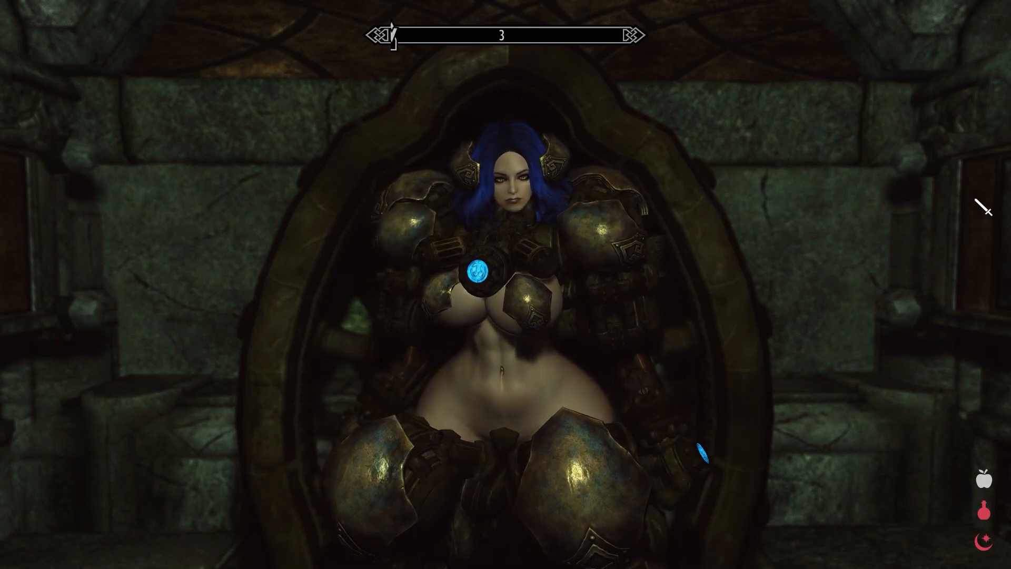
pyautogui.press('e')
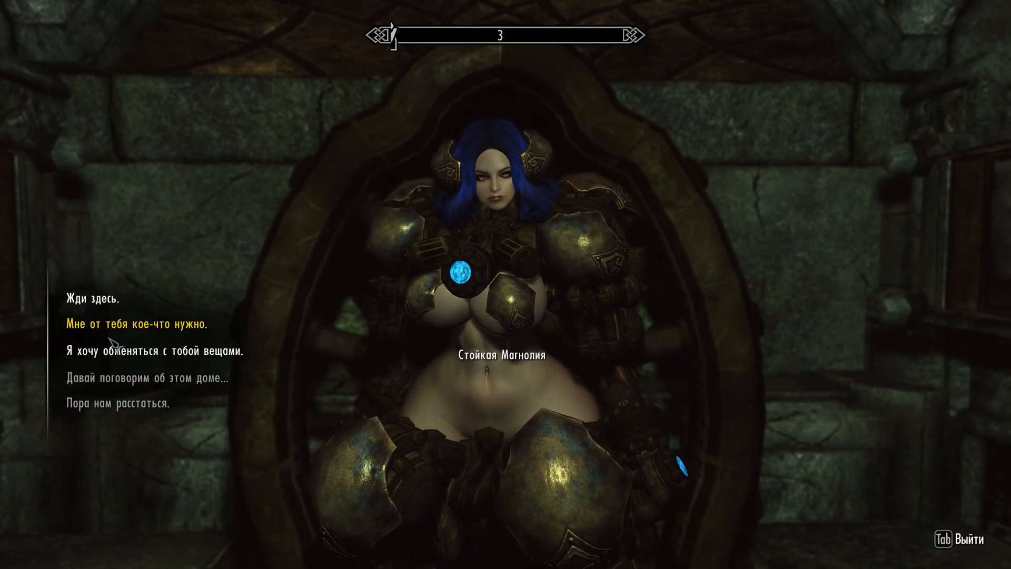
pyautogui.click(105, 351)
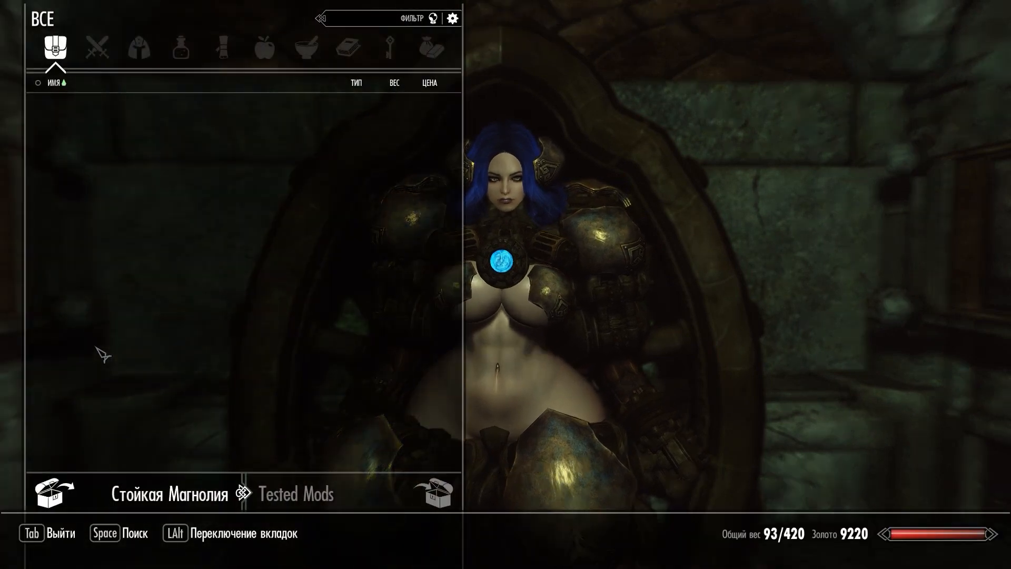
pyautogui.press('Tab')
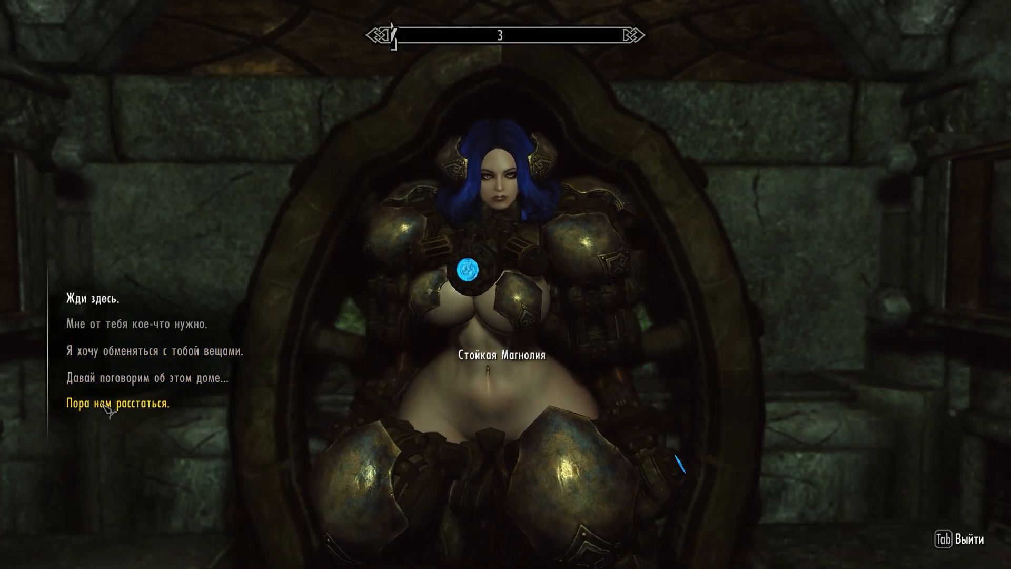
# Test Магнолия's command lines "Жди здесь", "Следуй за мной" and "Пора нам расстаться".
pyautogui.click(97, 297)
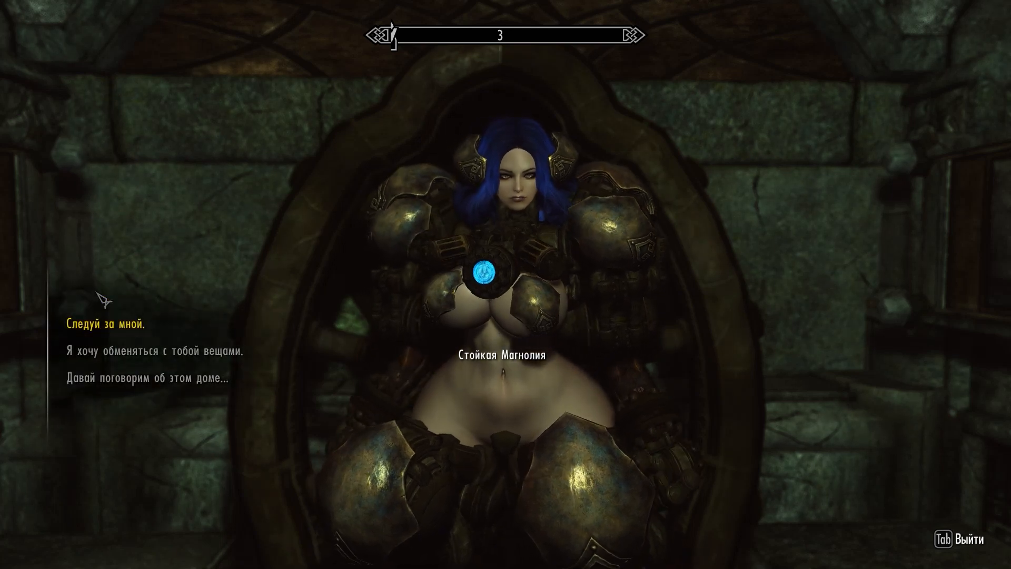
pyautogui.click(83, 326)
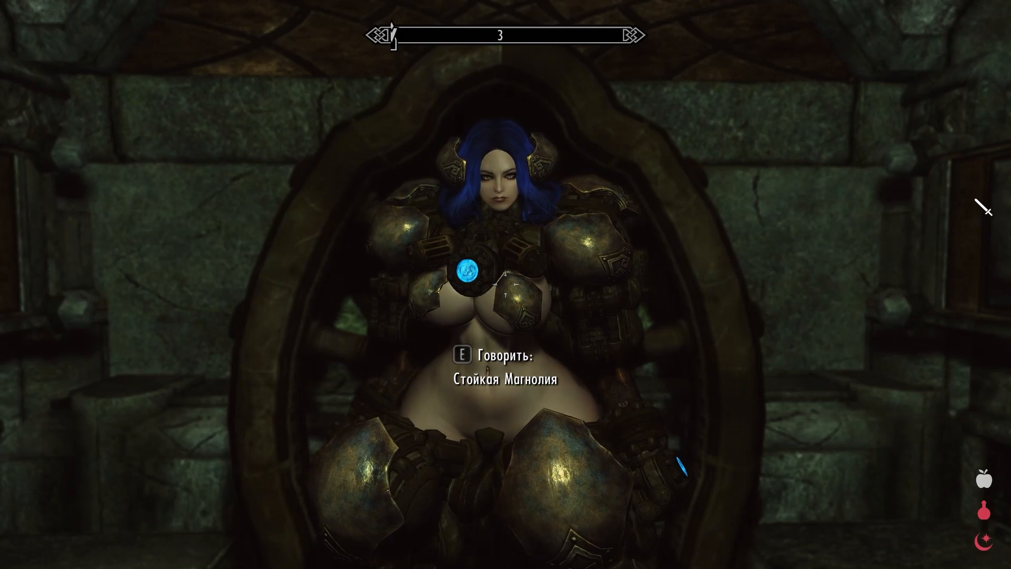
pyautogui.press('e')
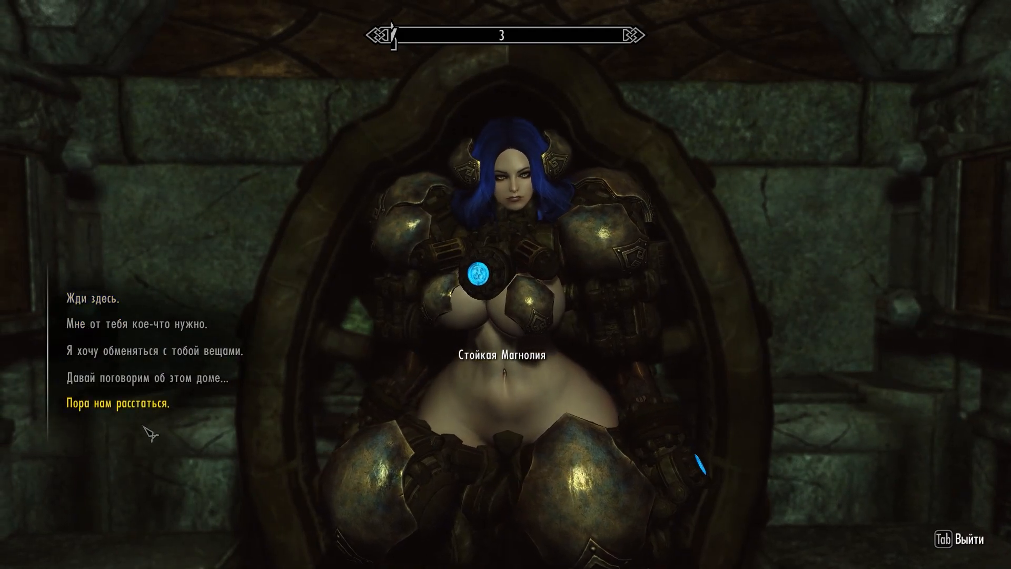
pyautogui.click(140, 408)
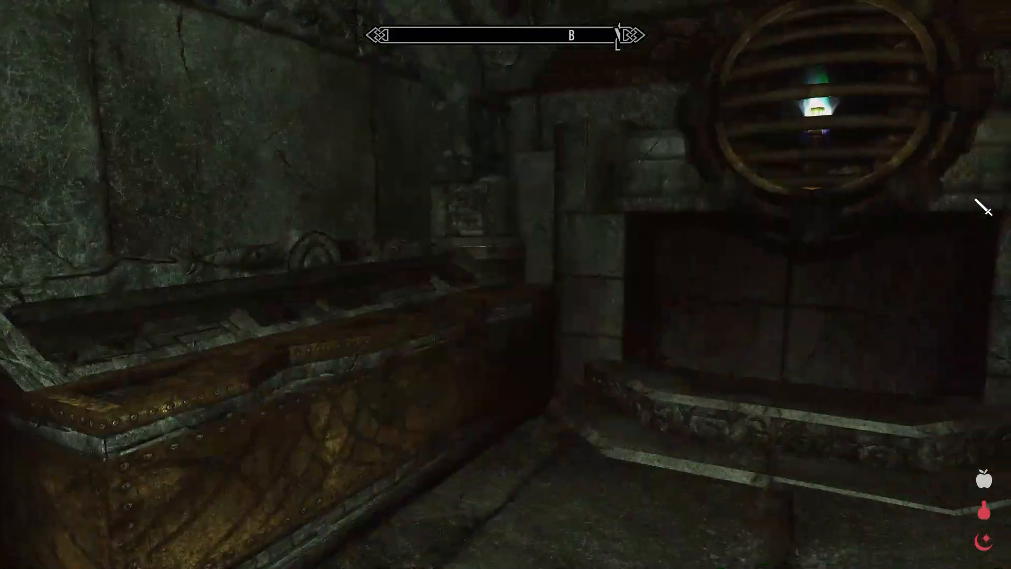
# Walk past Серана to the door that leads to Скайрим.
pyautogui.press('w')
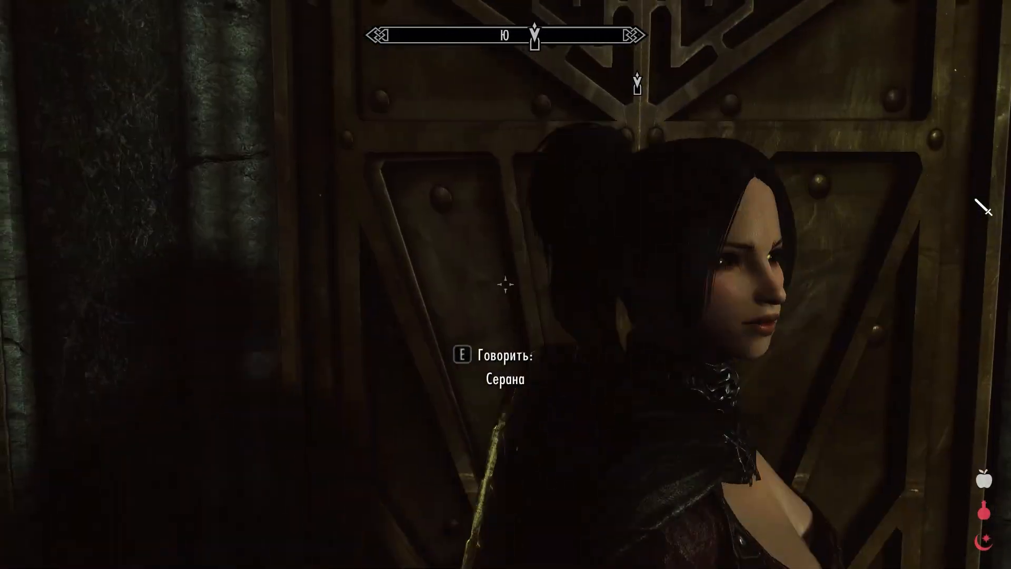
pyautogui.press('d')
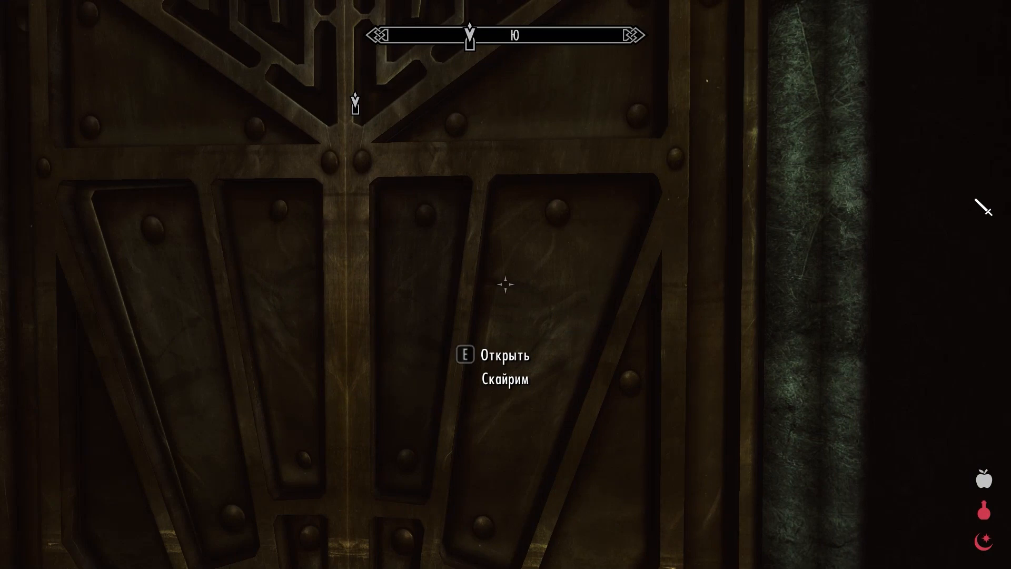